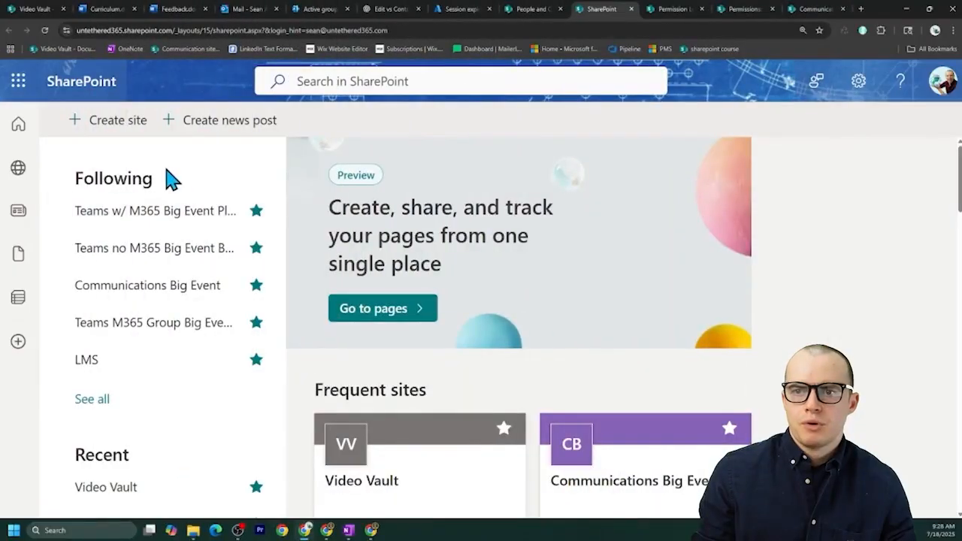
Start a communication site from the Standard communication template and name it "Communications Big Event"
left_click(119, 123)
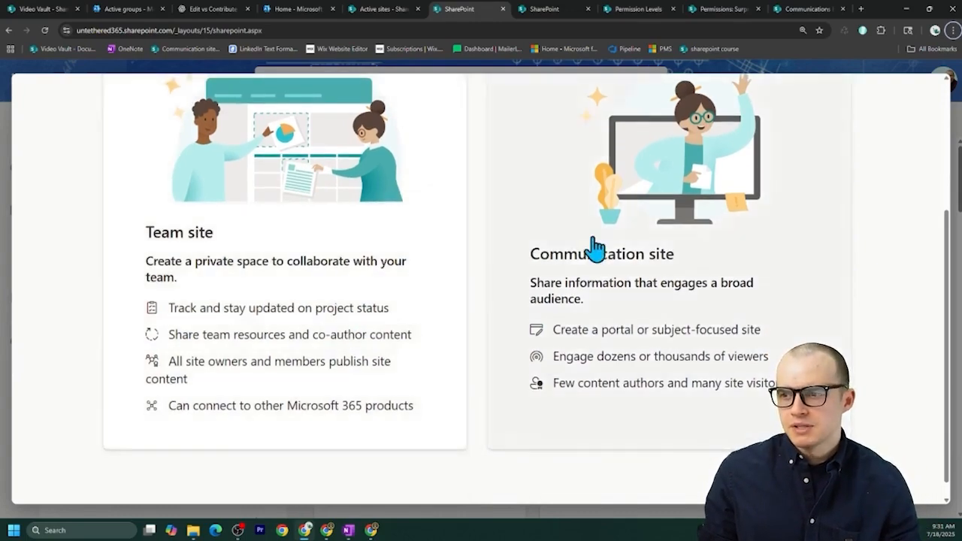
left_click(598, 248)
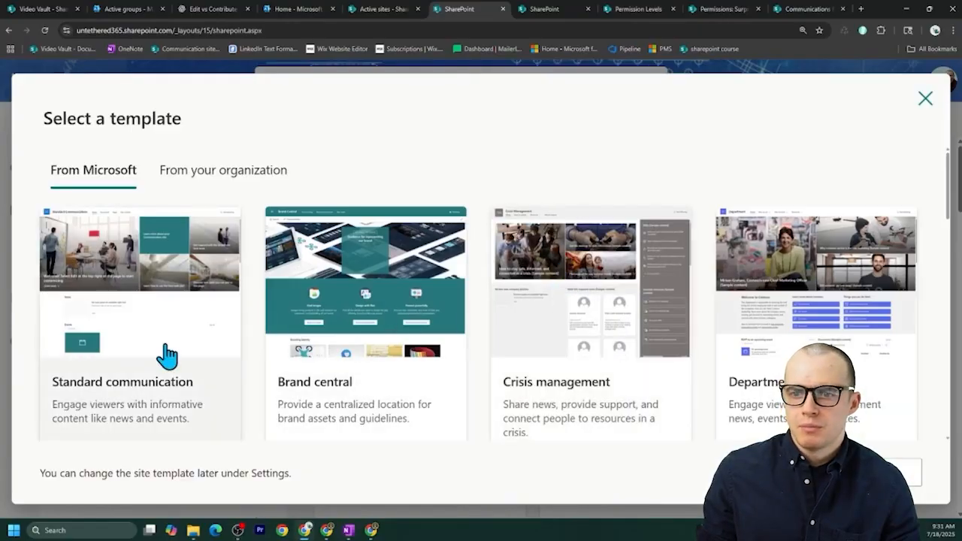
left_click(182, 352)
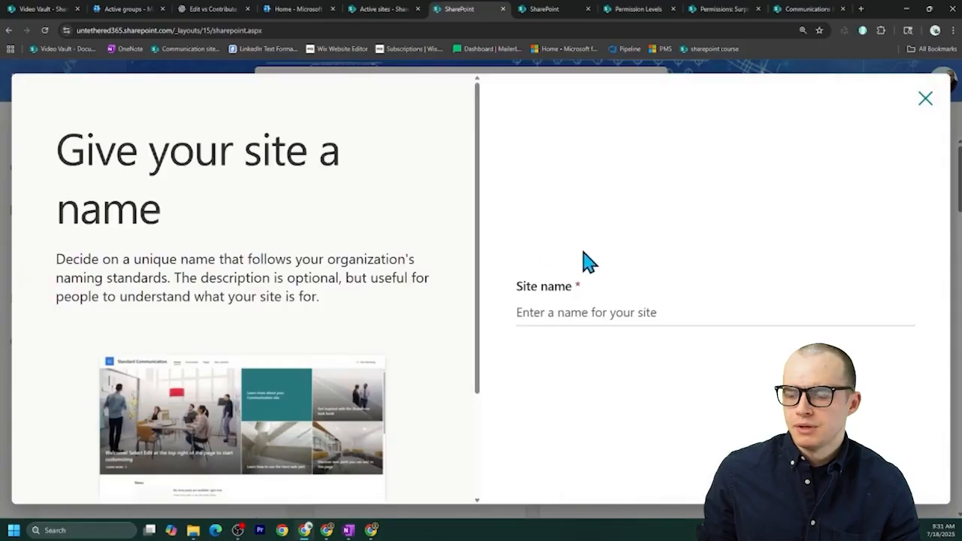
left_click(559, 312)
type("Communications Big Event")
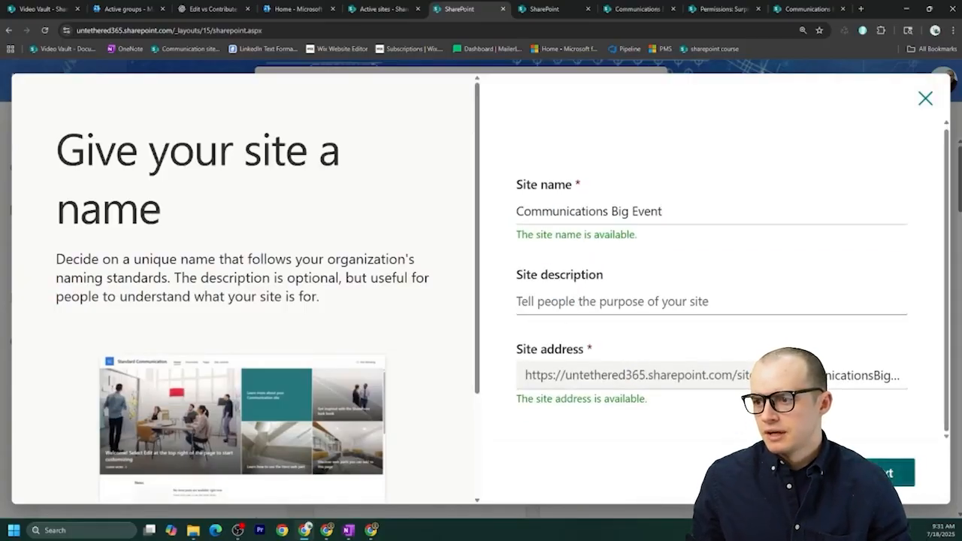
left_click(880, 473)
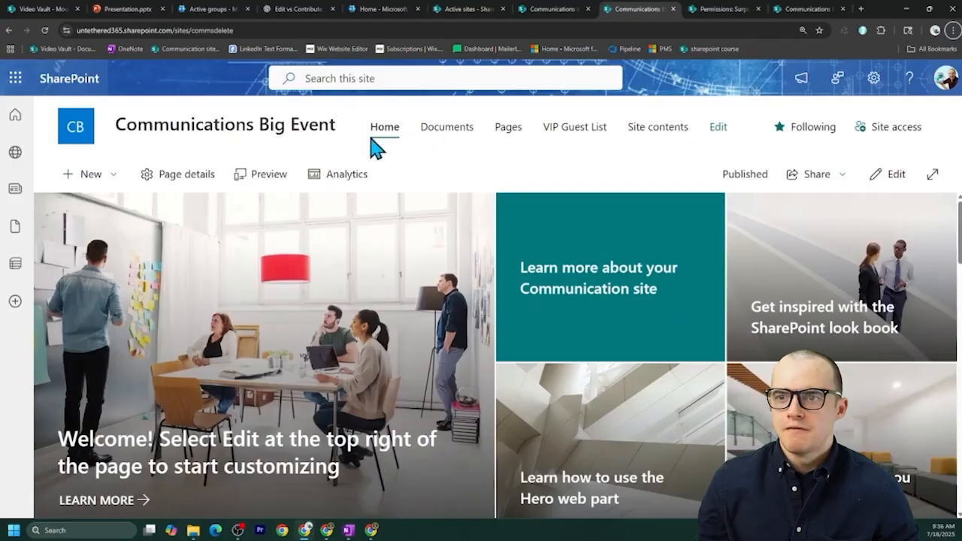
Open site access for the Communications Big Event site and add a colleague by first name
left_click_drag(360, 143, 259, 140)
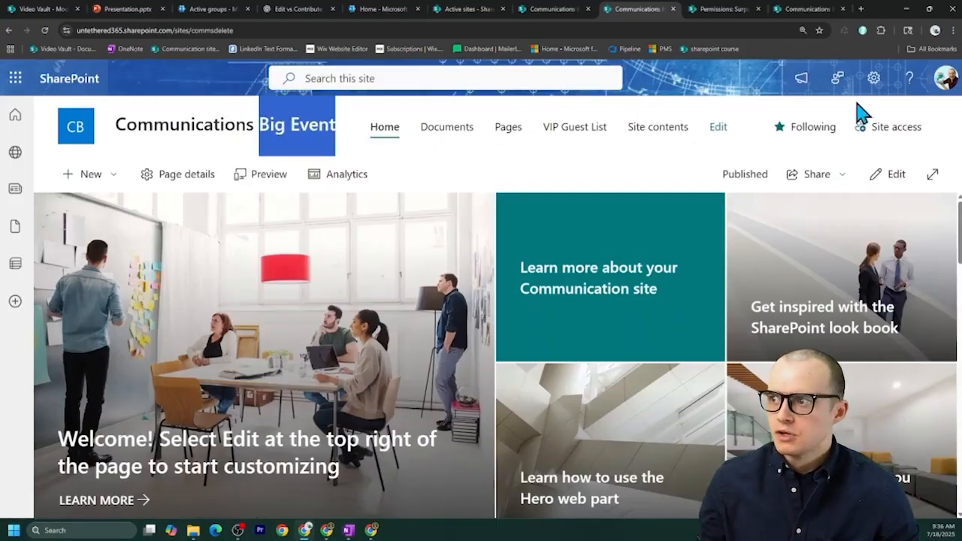
left_click(886, 134)
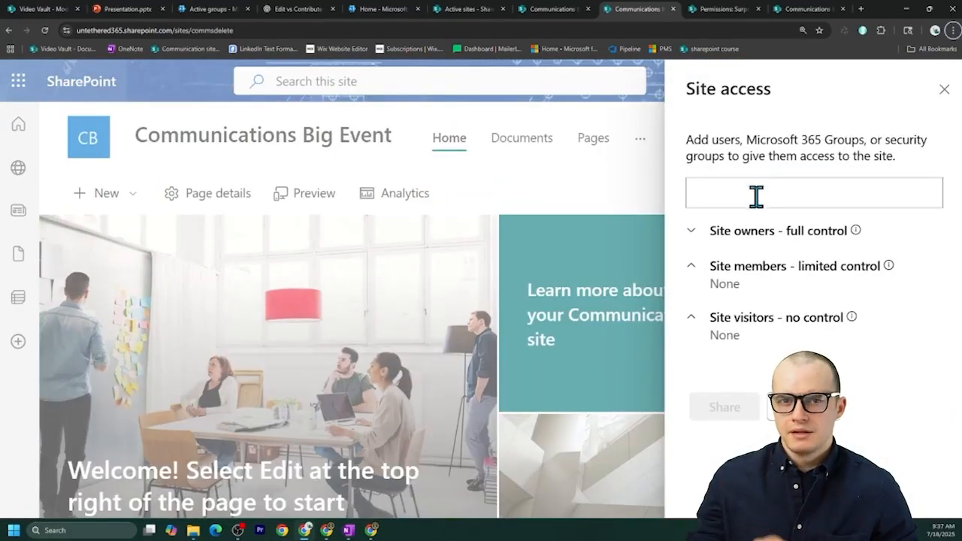
left_click(757, 196)
type("anna")
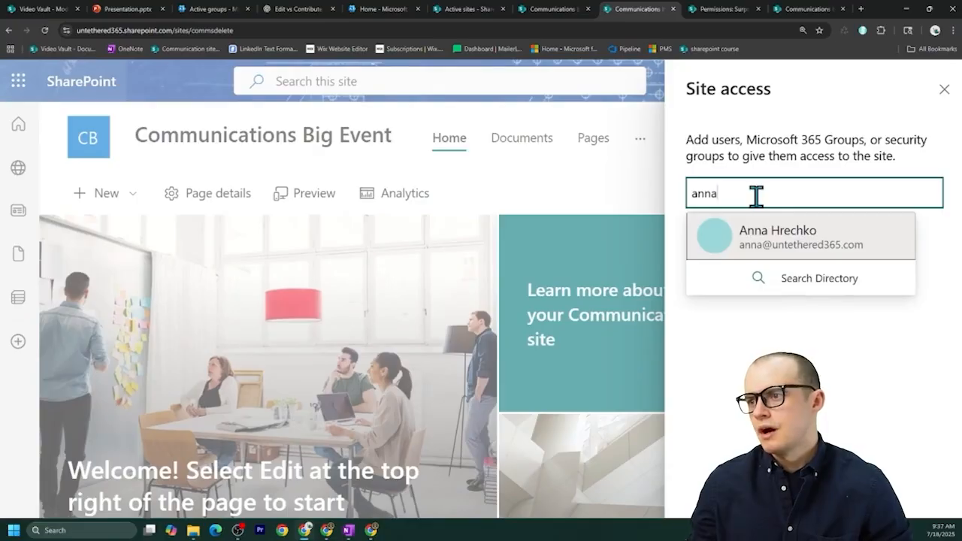
left_click(865, 248)
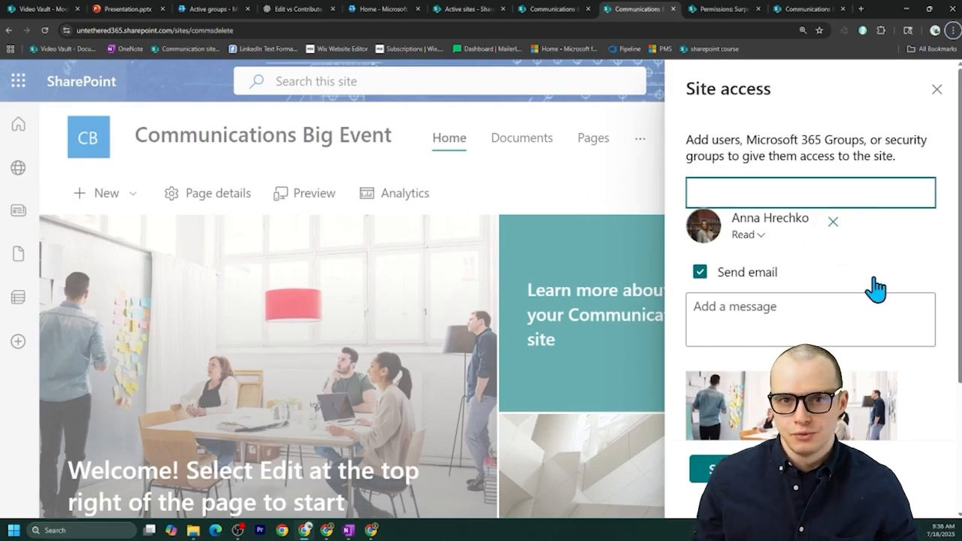
Switch to the Azure portal, find Microsoft Entra ID and list all of its groups
left_click(455, 10)
left_click(386, 75)
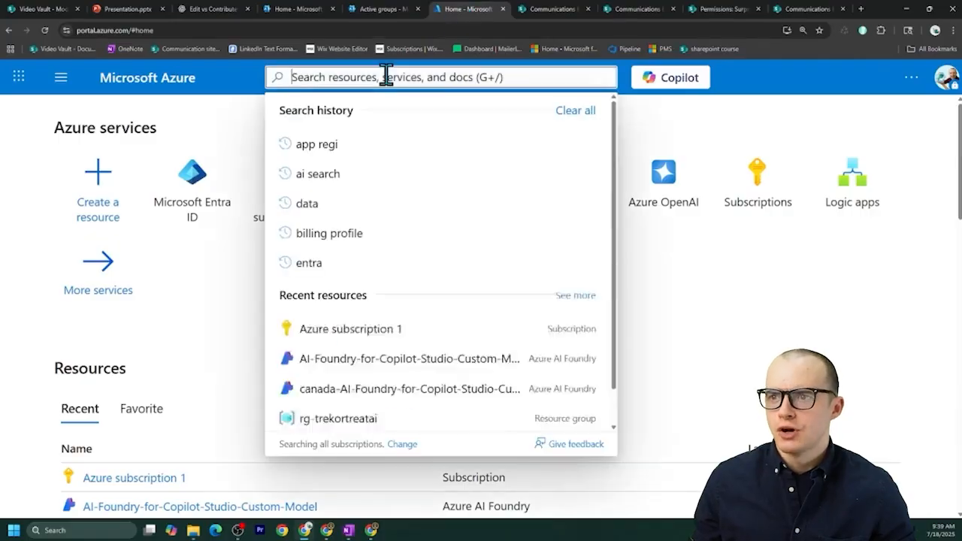
type("entra")
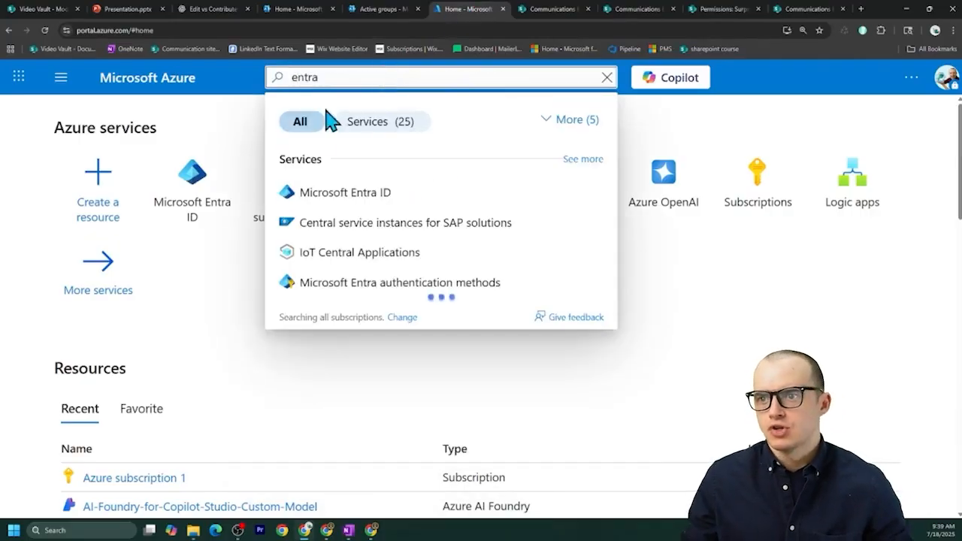
left_click(346, 193)
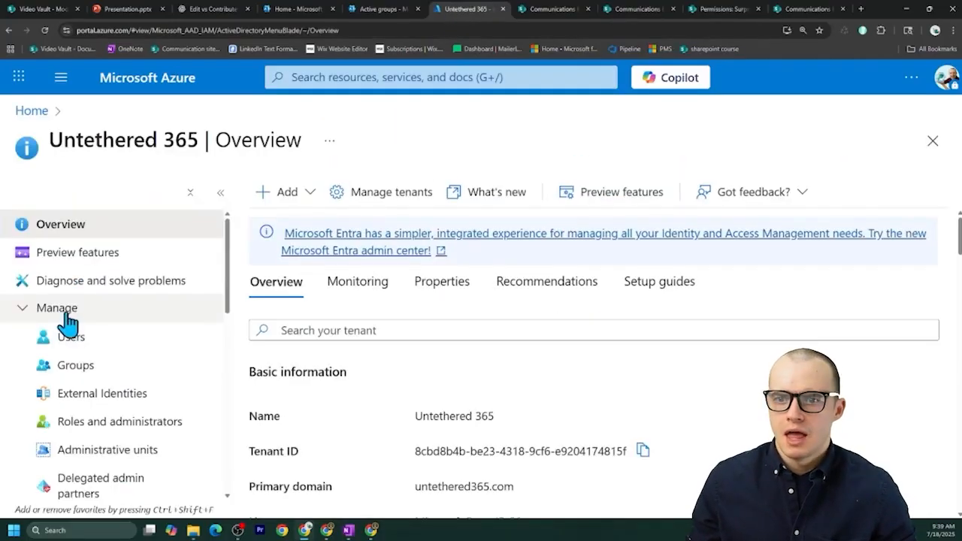
scroll(71, 316, "down", 1)
left_click(91, 318)
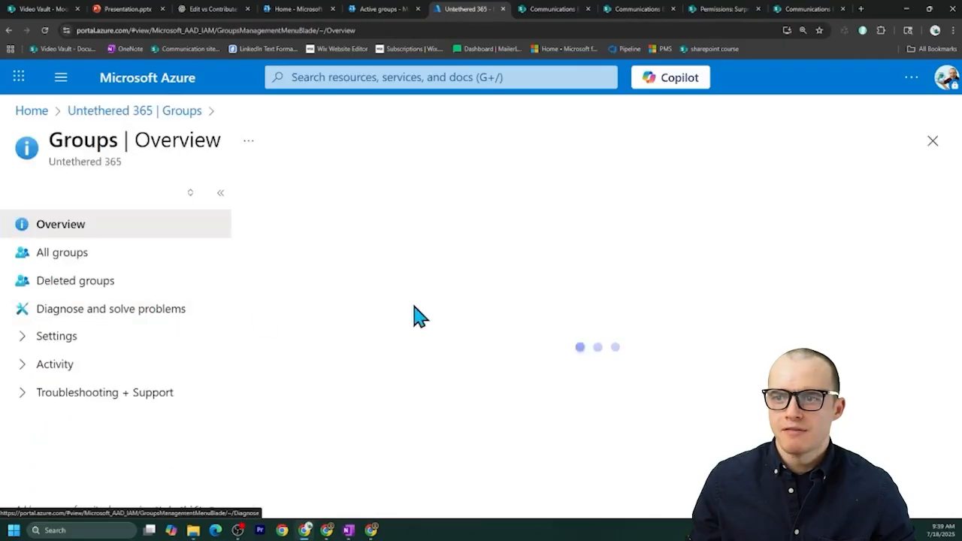
left_click(89, 256)
Start a new Security group named "Party Planning Committee" with the description "A group of people in charge of planning parties"
left_click(308, 194)
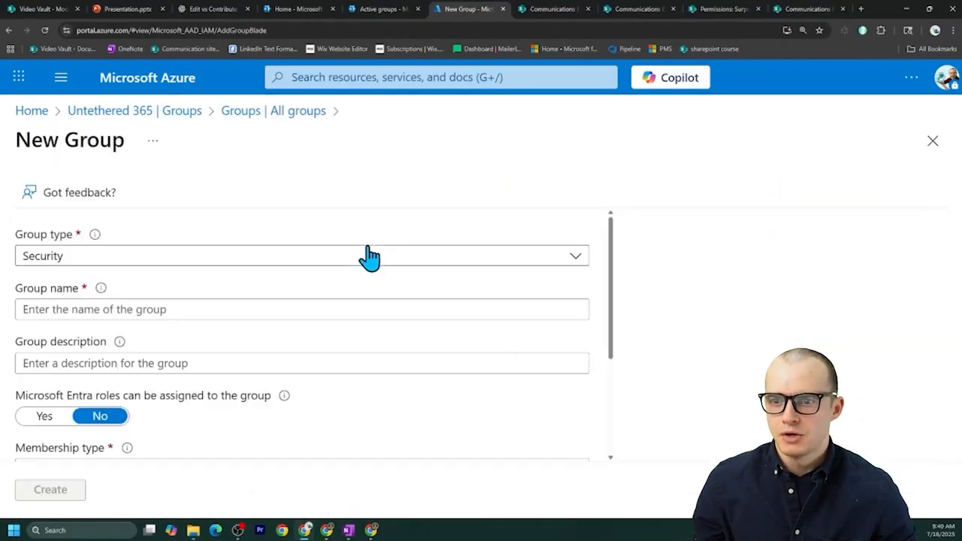
left_click(321, 259)
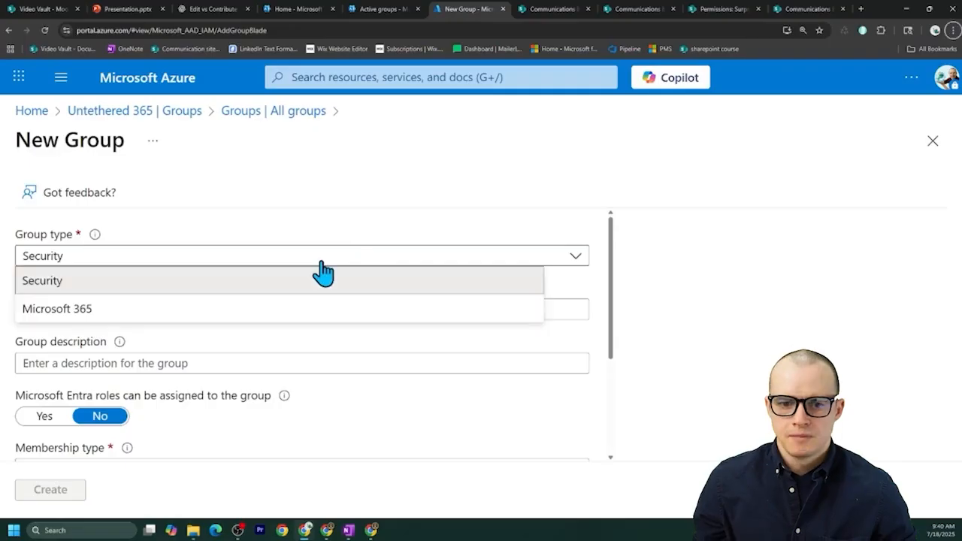
left_click(110, 286)
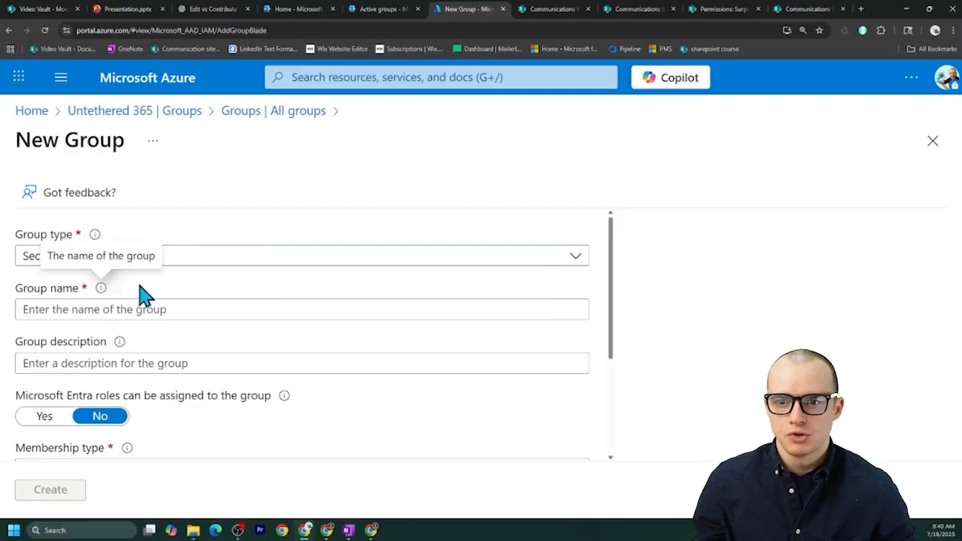
left_click(197, 309)
type("Party p")
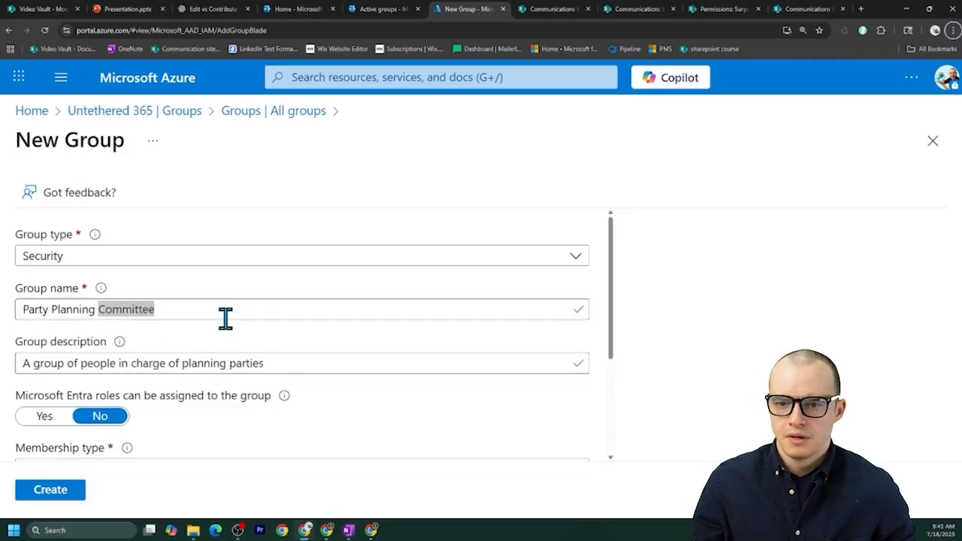
Add the colleague as a member of the new security group and create the group
scroll(224, 318, "down", 3)
left_click(60, 419)
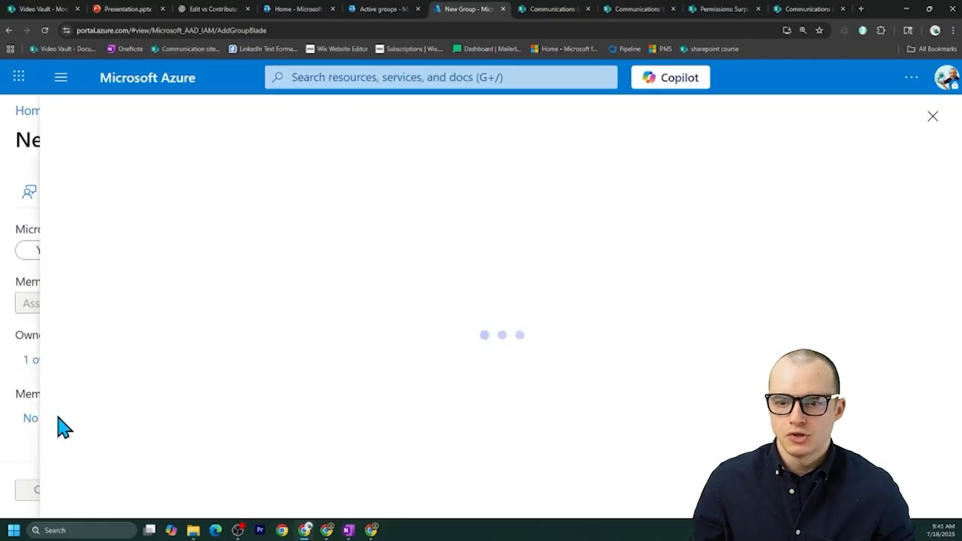
left_click(301, 253)
type("anna")
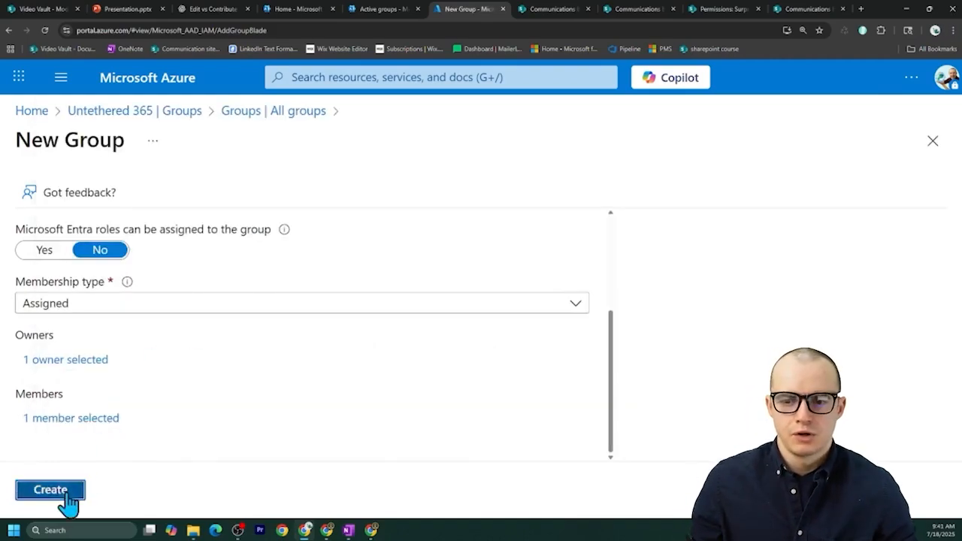
left_click(64, 492)
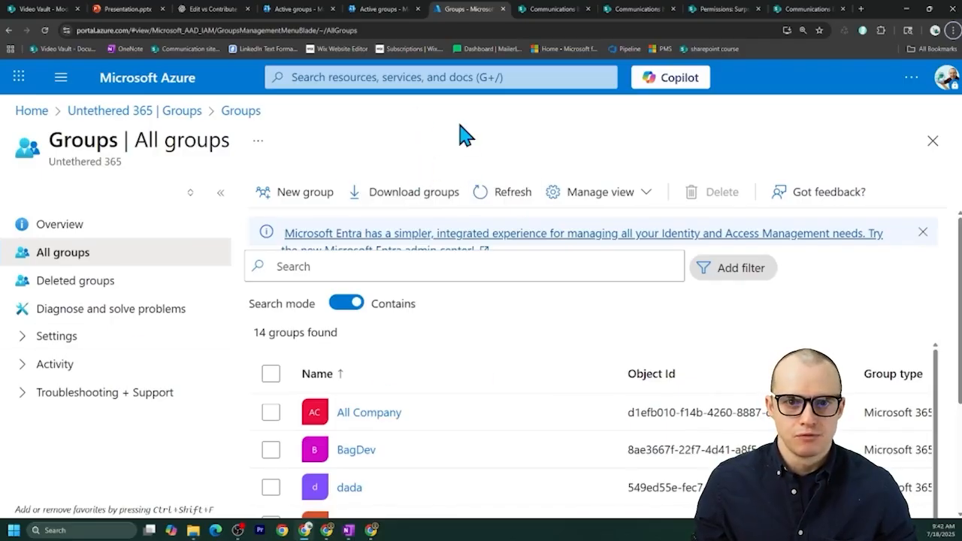
Review the types of groups in the Entra list and the active teams and groups in the Microsoft 365 admin center
scroll(531, 285, "down", 3)
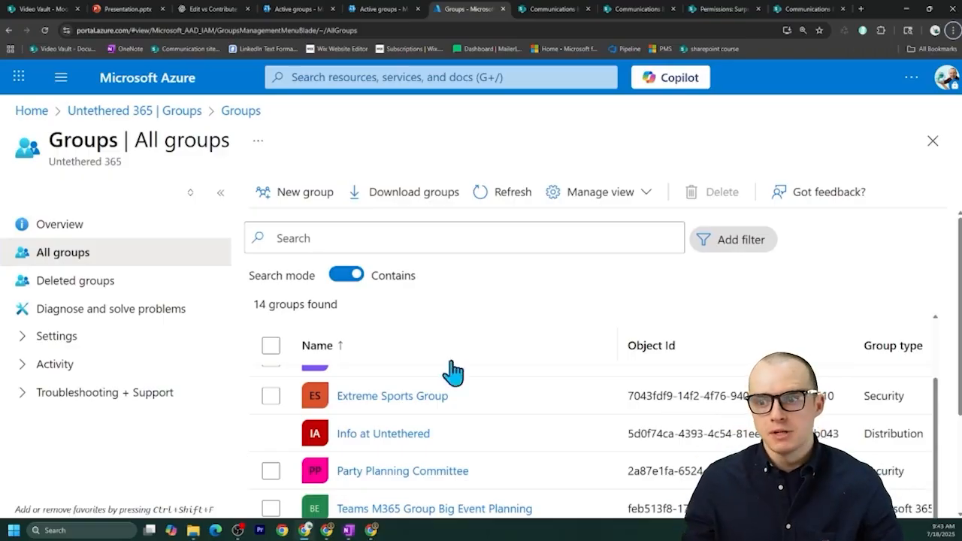
scroll(444, 419, "down", 2)
scroll(441, 421, "up", 2)
scroll(444, 407, "up", 1)
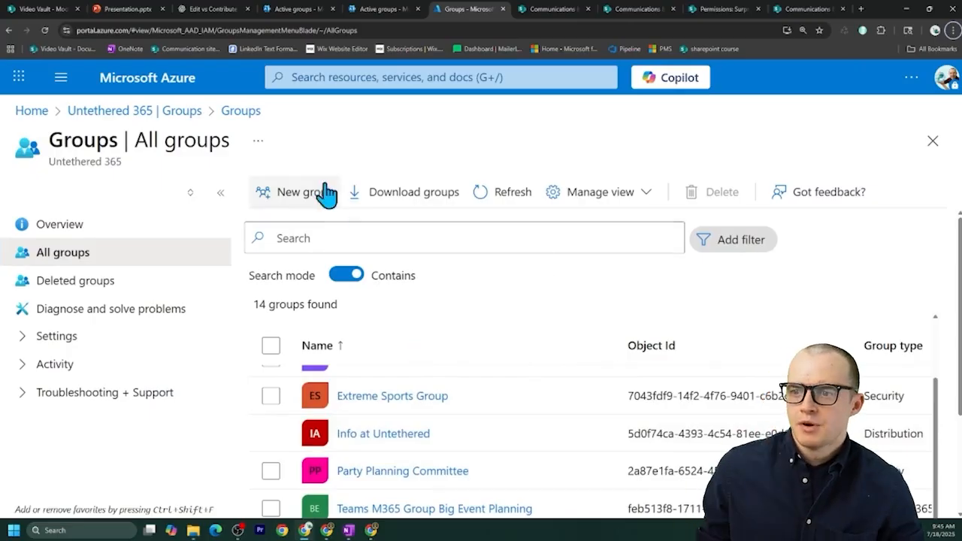
left_click(366, 17)
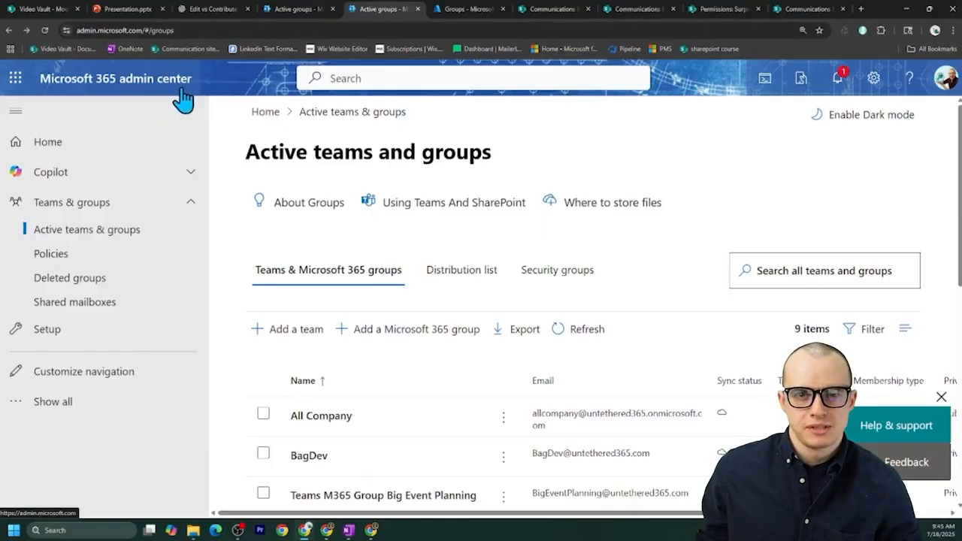
scroll(406, 226, "down", 1)
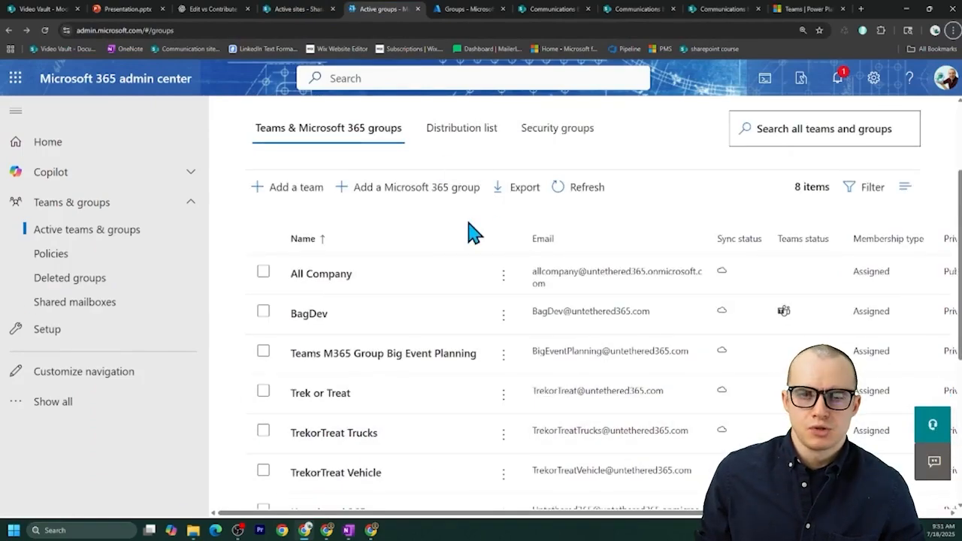
In the Power Platform admin center's new team form, set the team type to Microsoft Entra ID Office Group and search group names for "Trek"
left_click(805, 9)
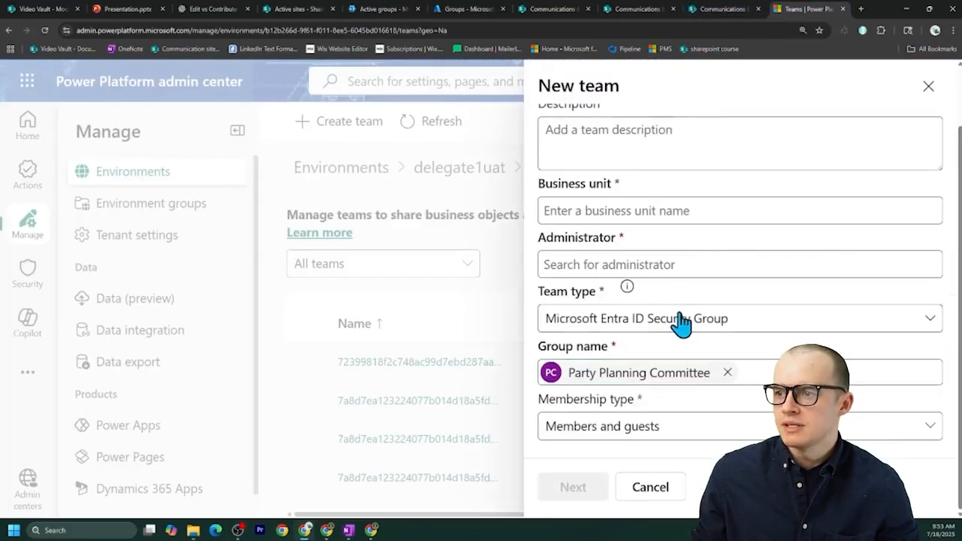
left_click(678, 330)
left_click(623, 444)
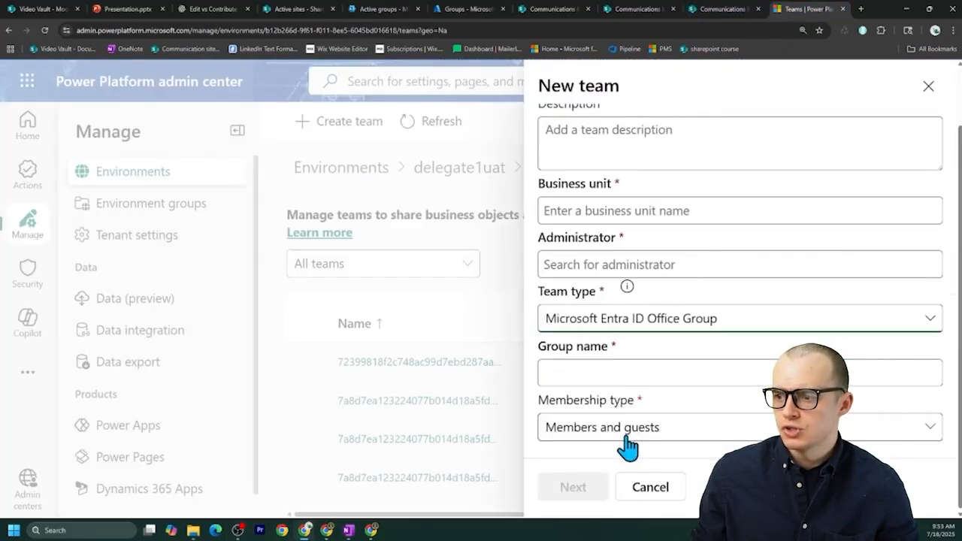
left_click(609, 381)
type("Trek")
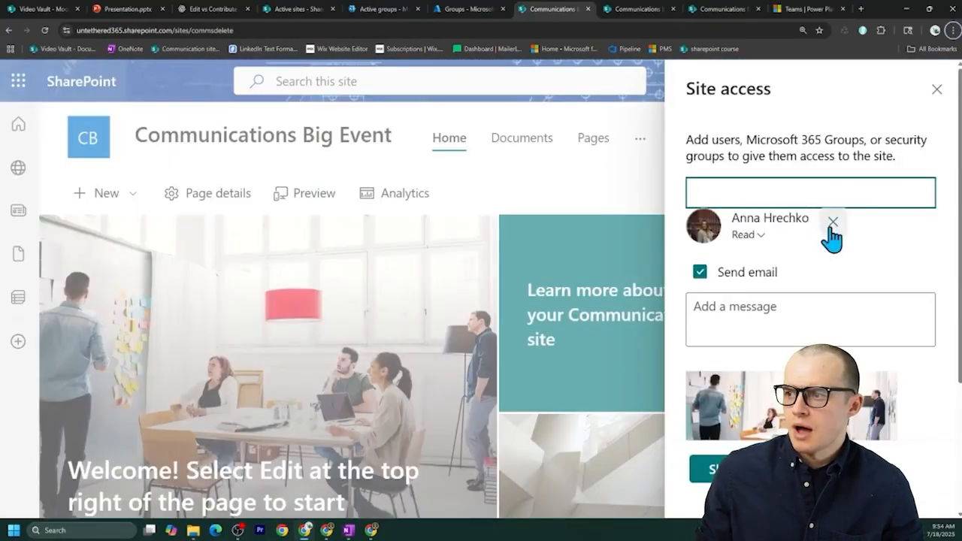
In the SharePoint site access settings, remove the added person and add the Party Planning Committee group instead
left_click(833, 222)
type("pa")
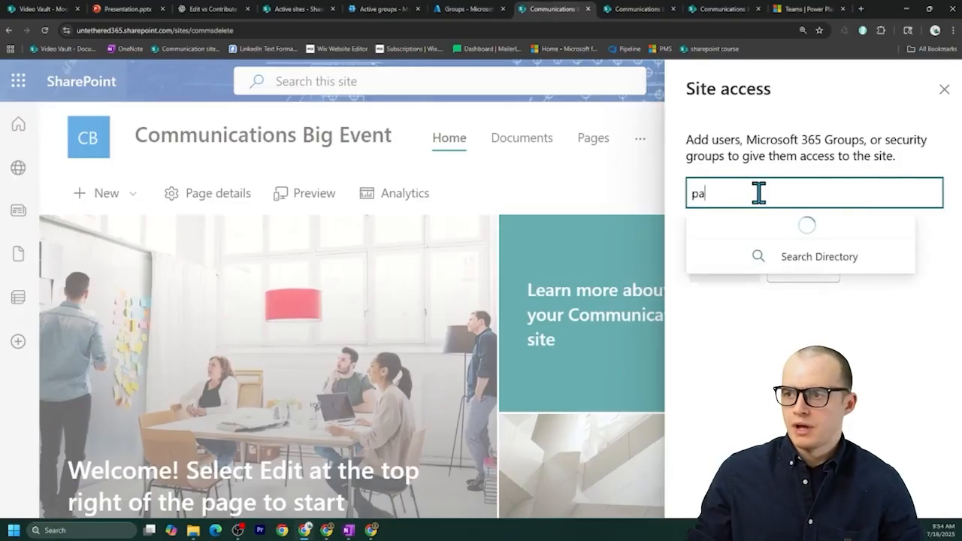
type("rty p")
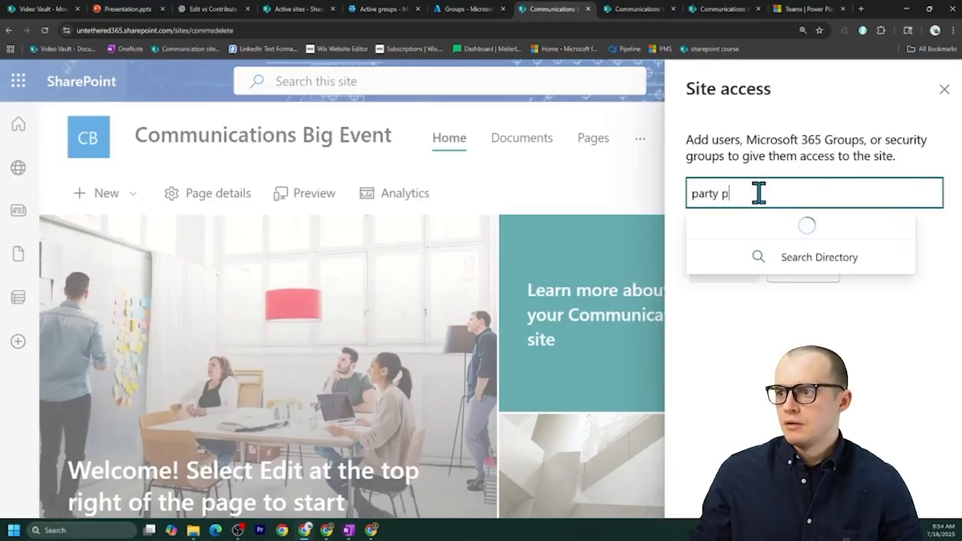
type("l")
left_click(765, 254)
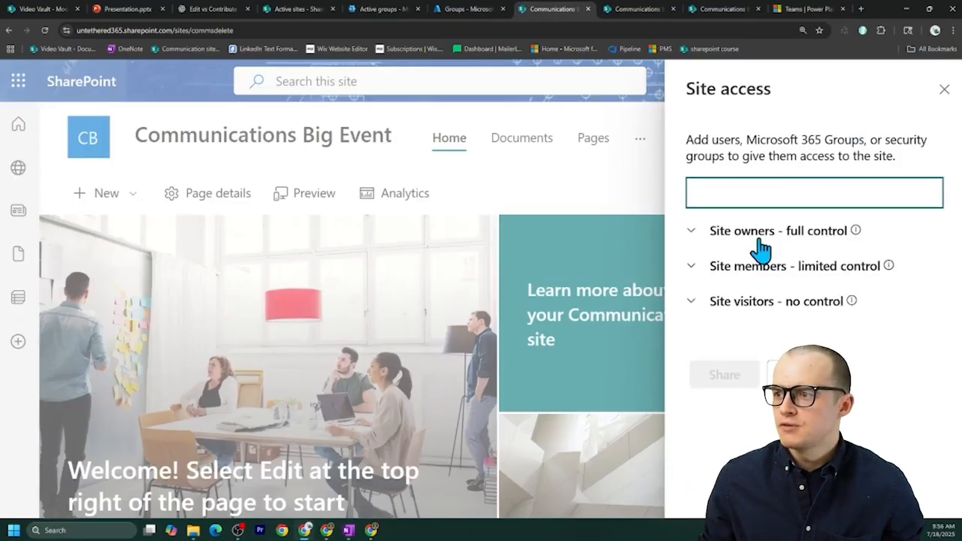
Expand the site owners, site members and site visitors to examine who holds each level of access
left_click(761, 239)
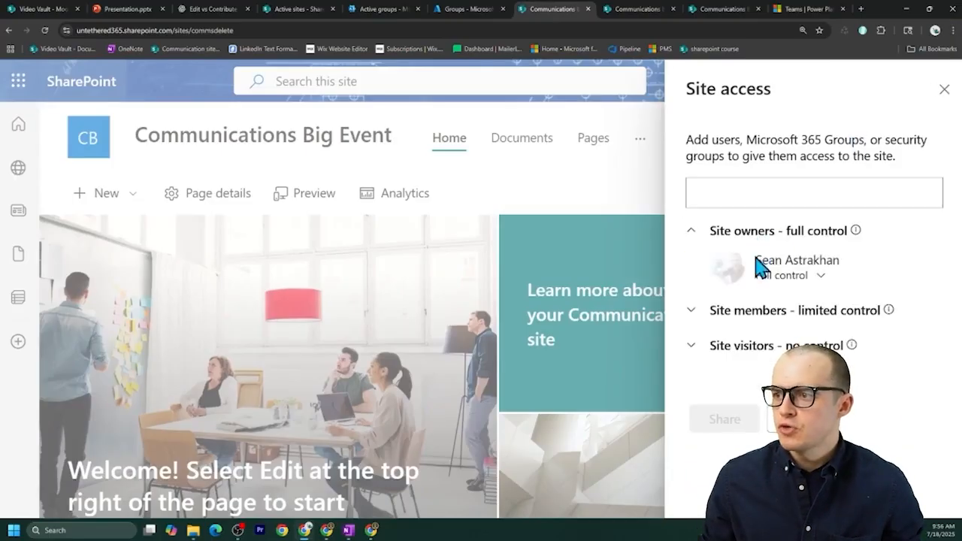
left_click(756, 311)
left_click(749, 369)
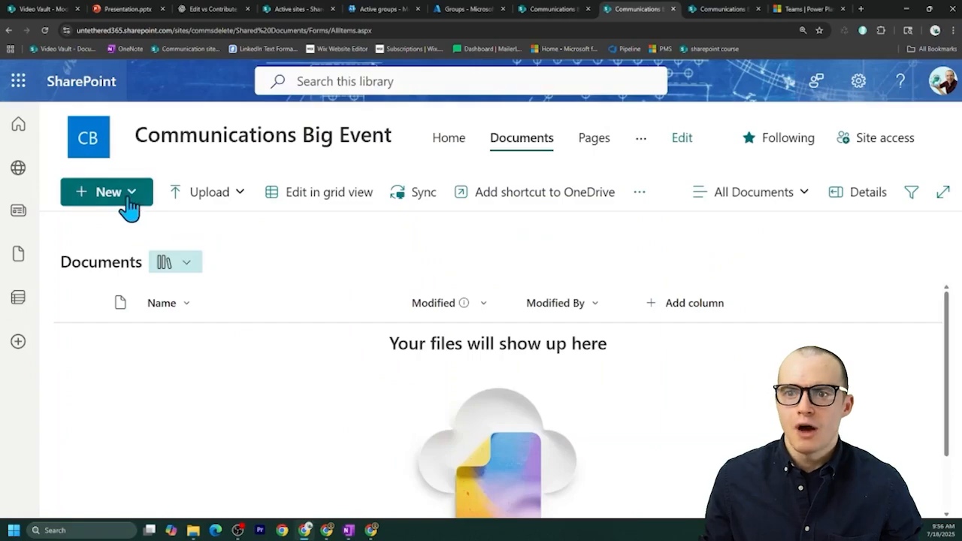
Show the new-item options in the Documents library and open the site's home page for editing
left_click(127, 197)
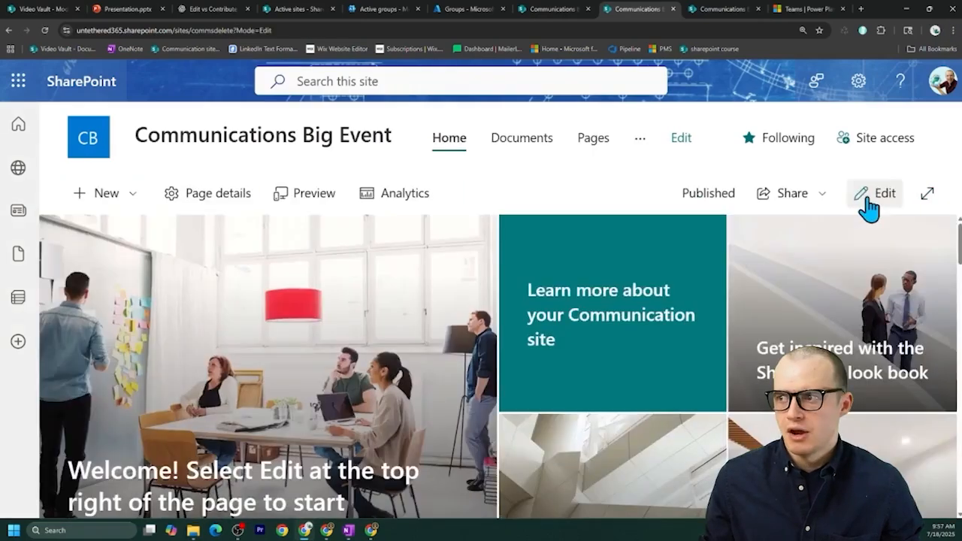
left_click(865, 197)
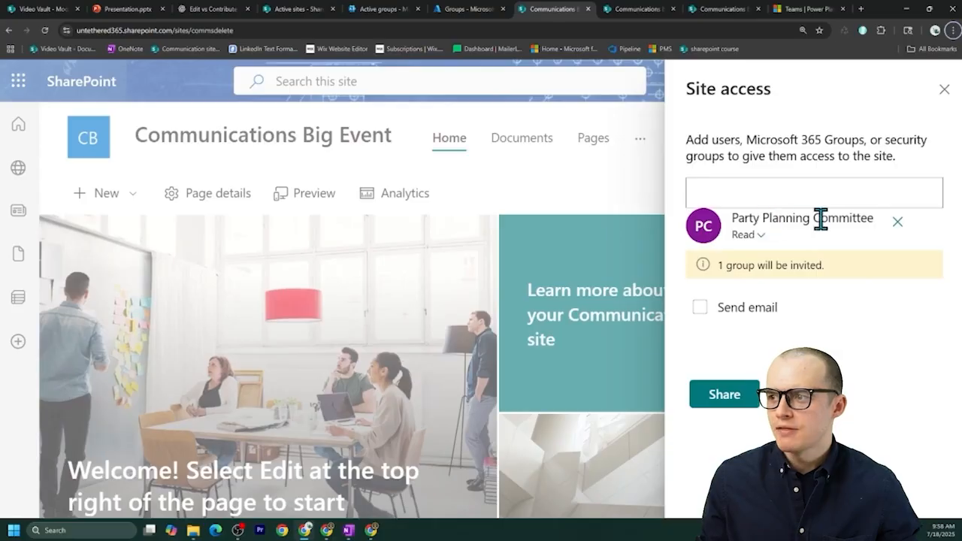
Share the site with the Party Planning Committee group at Full control, and change the group's permission level to Edit
left_click(755, 239)
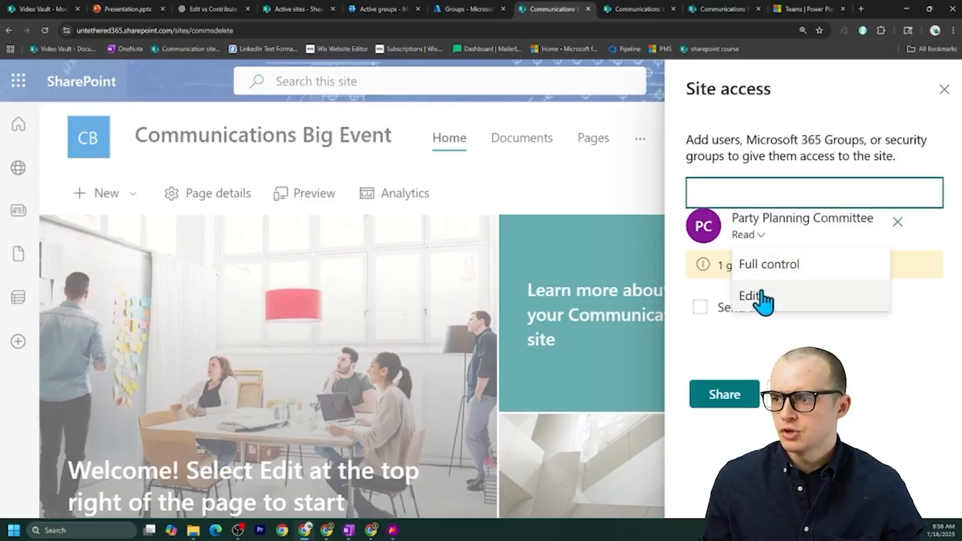
left_click_drag(2, 301, 479, 260)
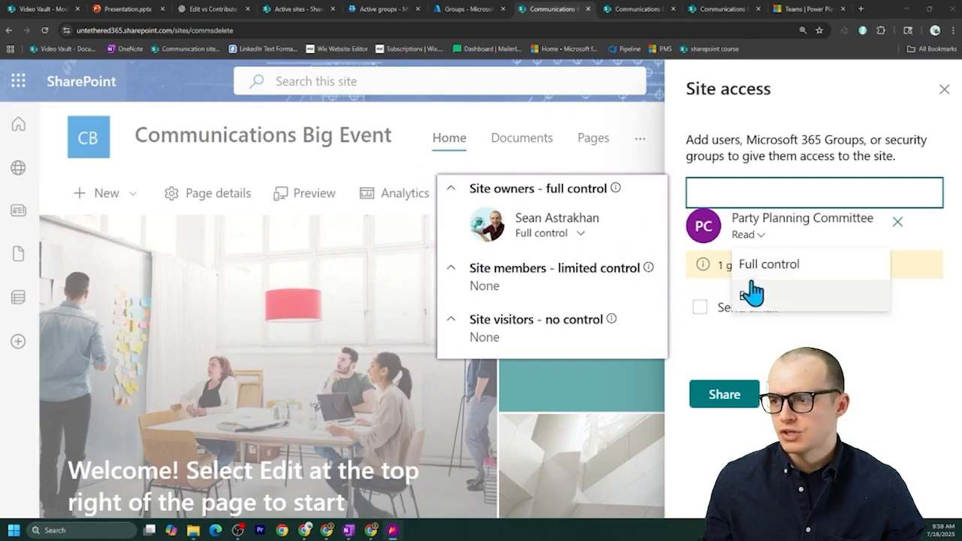
left_click(768, 264)
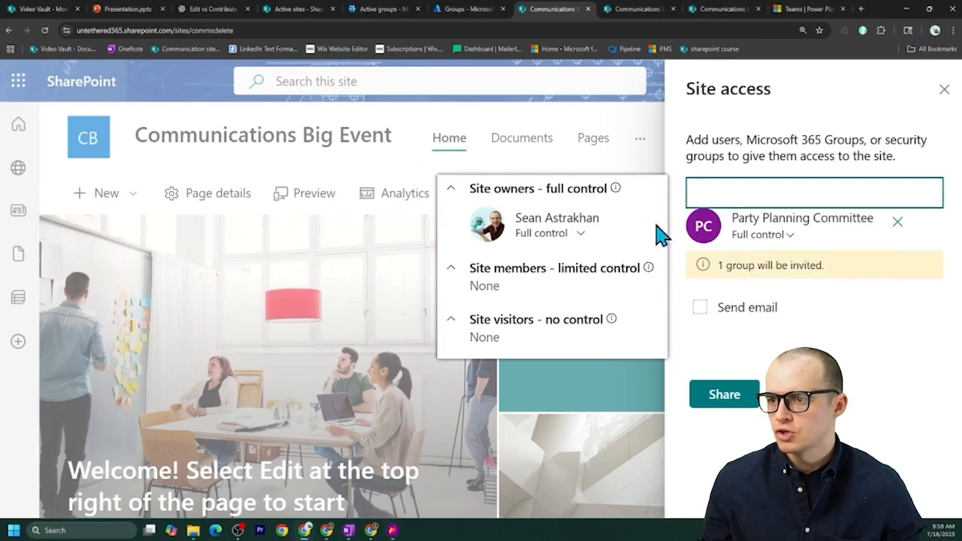
left_click(712, 398)
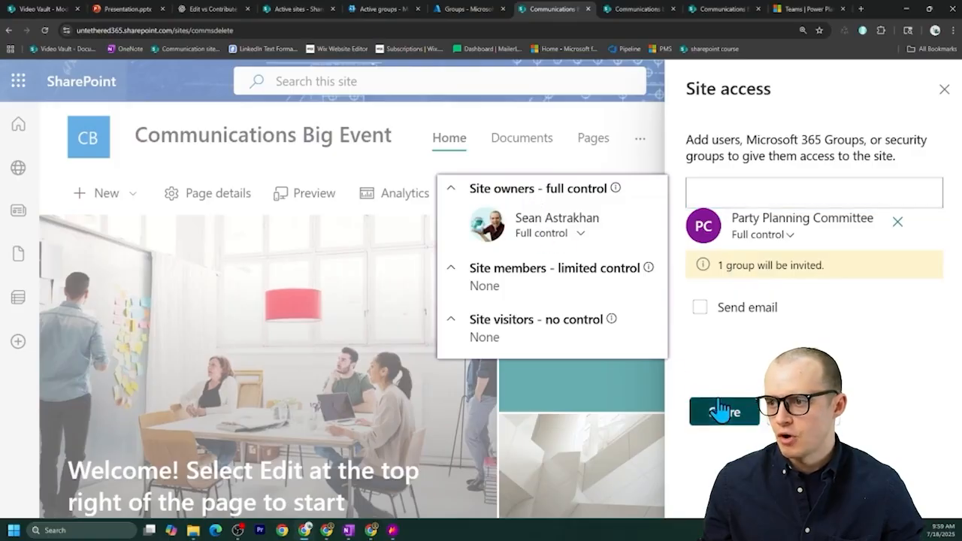
left_click(821, 279)
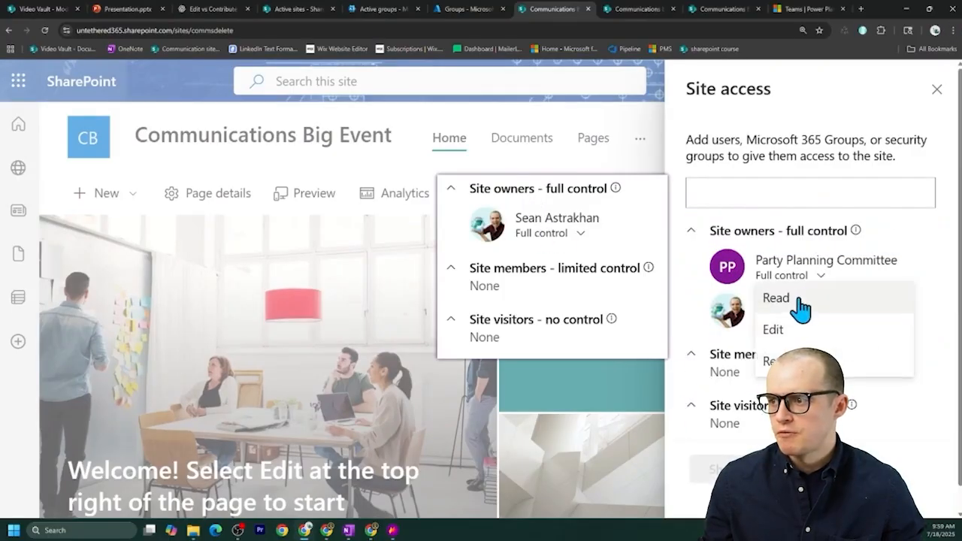
left_click(803, 309)
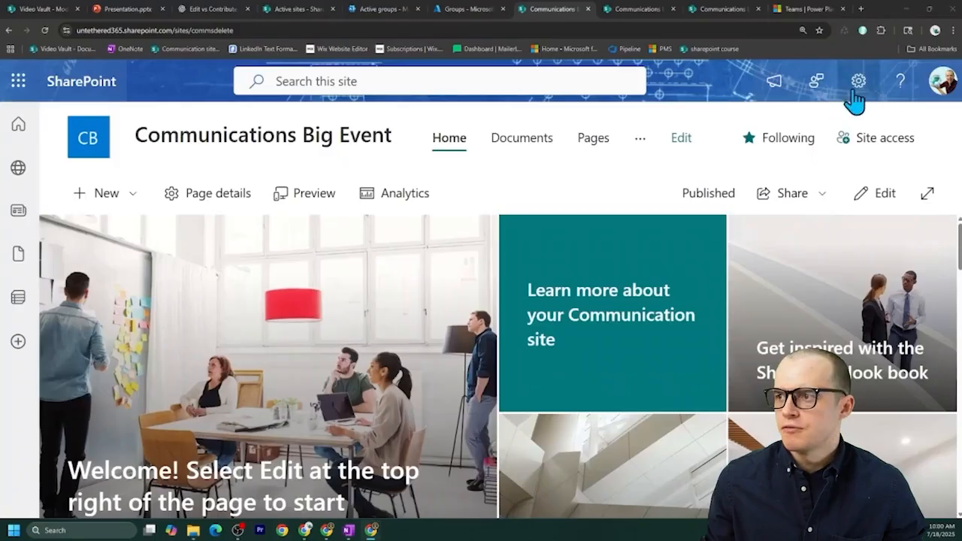
Open the site's advanced permissions settings and check which permission levels a member of the group has been given
left_click(858, 82)
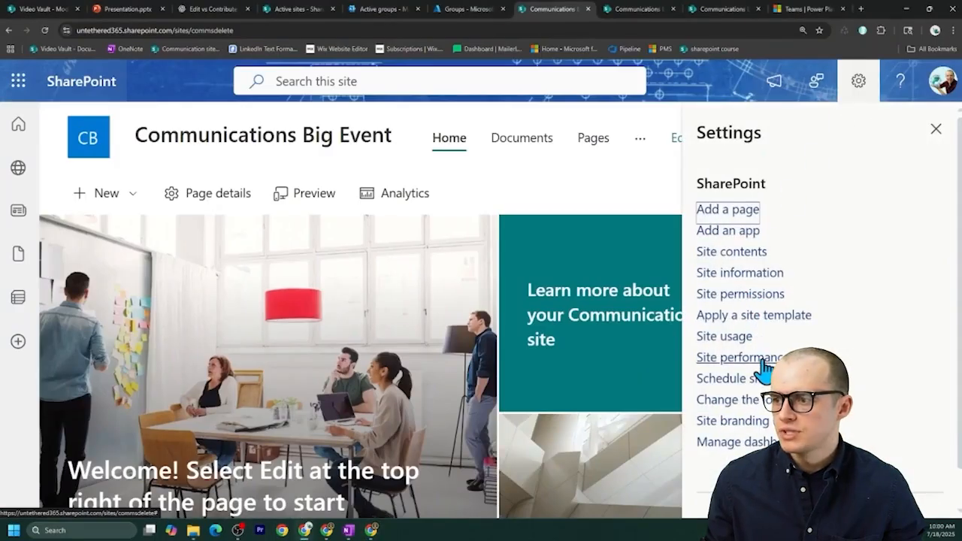
left_click(744, 295)
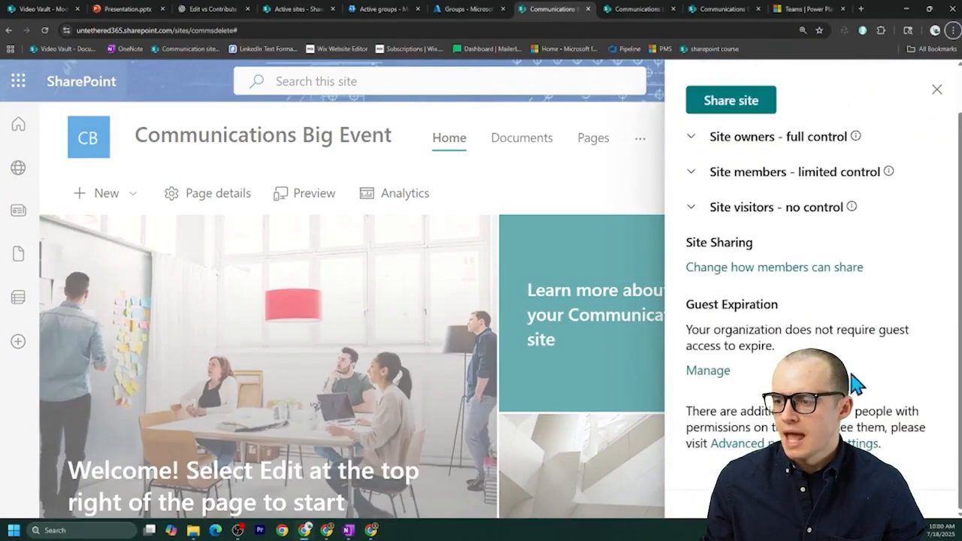
left_click(812, 444)
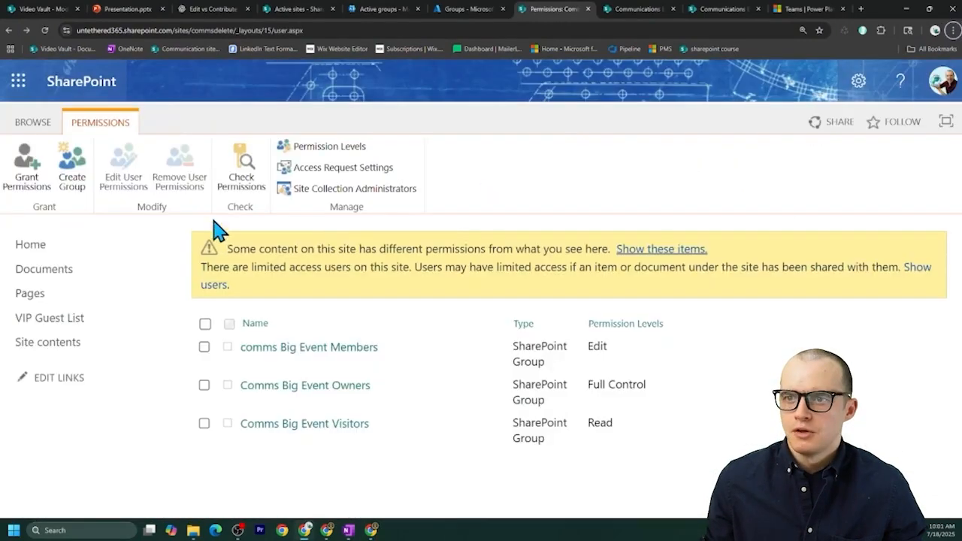
left_click(246, 179)
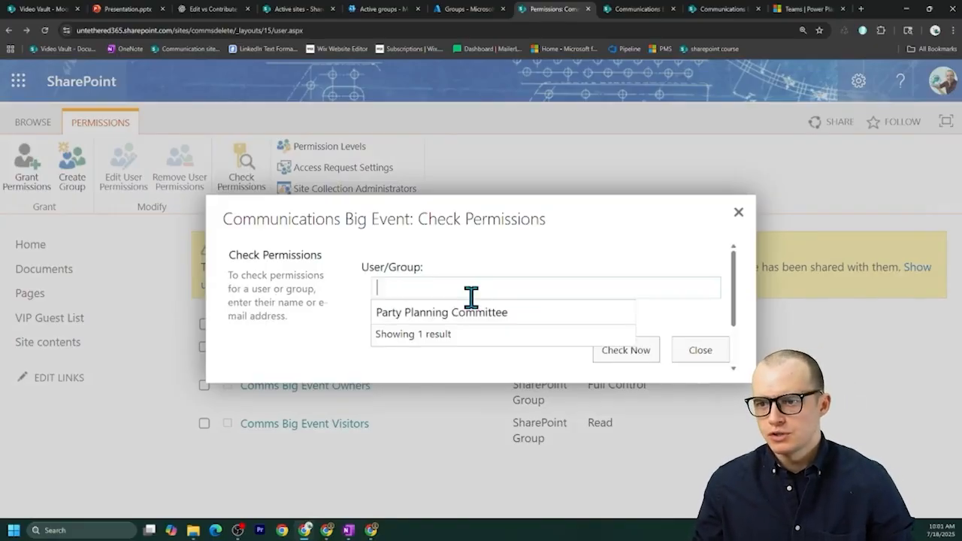
type("anna")
key("Return")
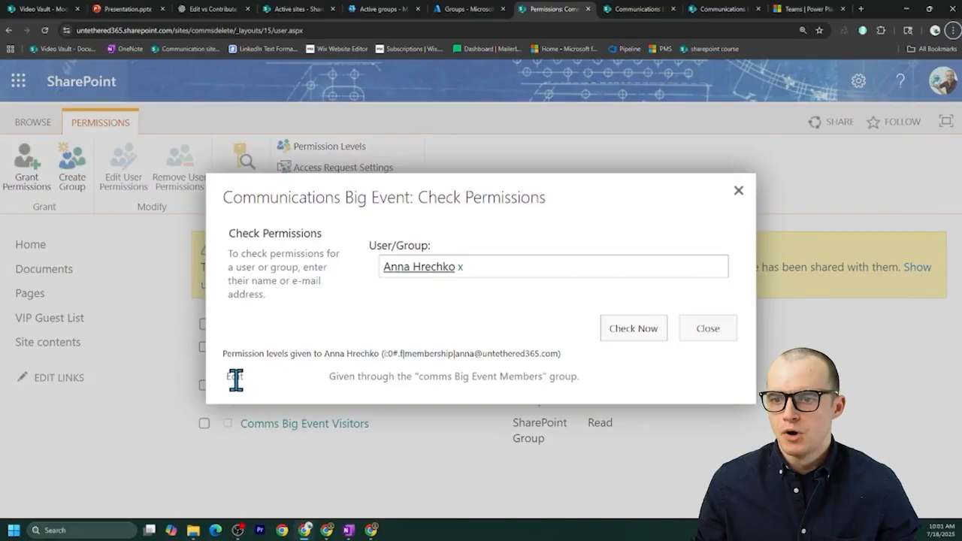
left_click_drag(422, 380, 539, 376)
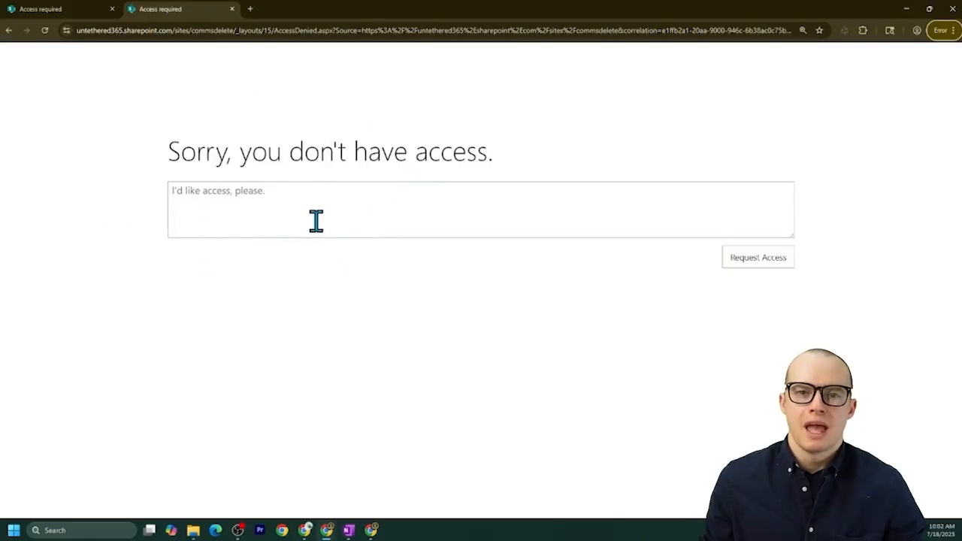
In the group member's browser window, close the access-denied page, open untethered365.sharepoint.com/sites/commsdelete and view the signed-in account
key("ctrl+w")
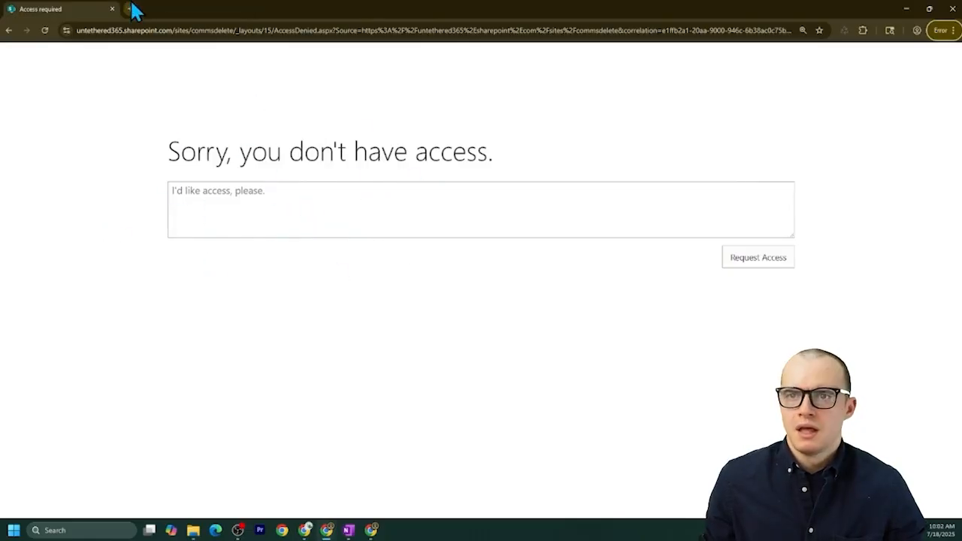
left_click(133, 8)
type("https://untethered365.sharepoint.com/sites/commsdelete")
key("Return")
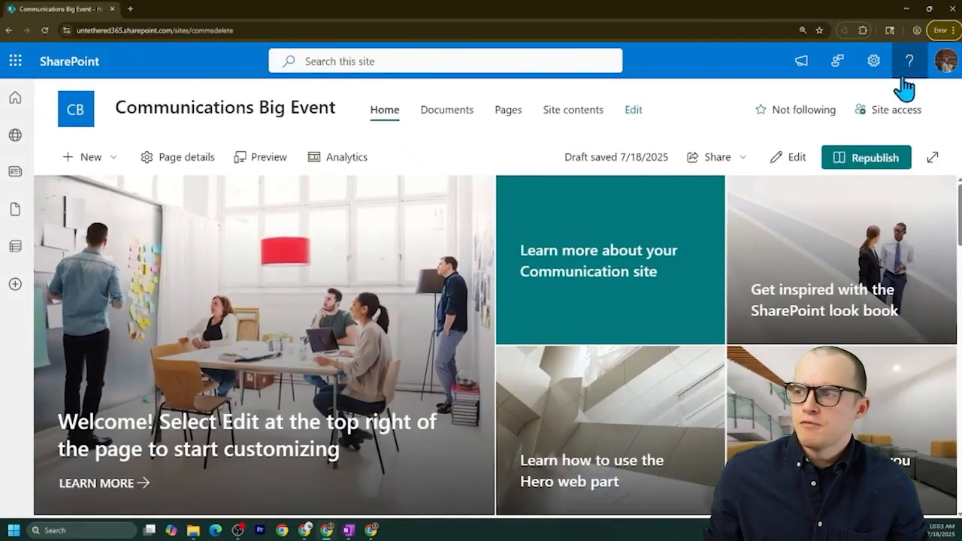
left_click(945, 61)
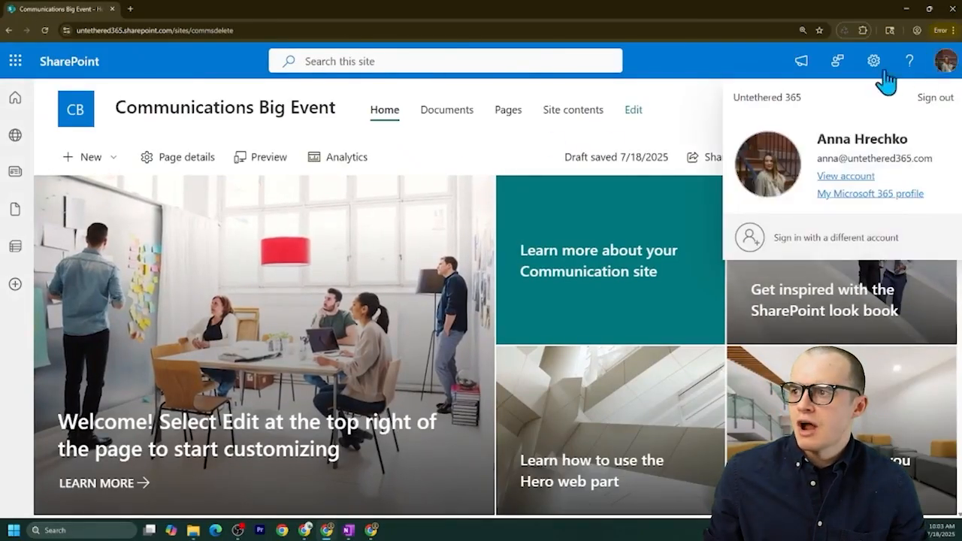
left_click(941, 65)
Add a Heading 2 text praising the group member above the home page's hero images and publish the page
left_click(779, 164)
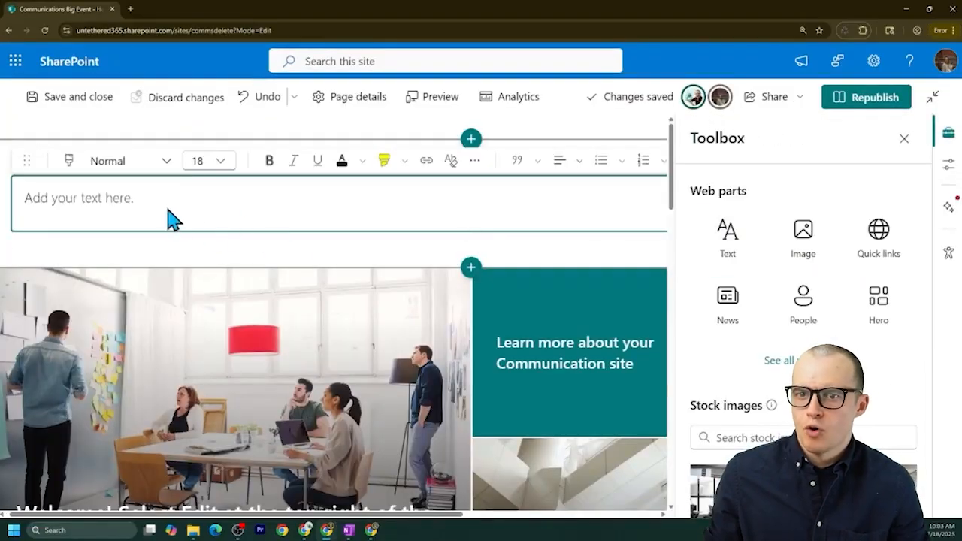
type("Anna is the best!")
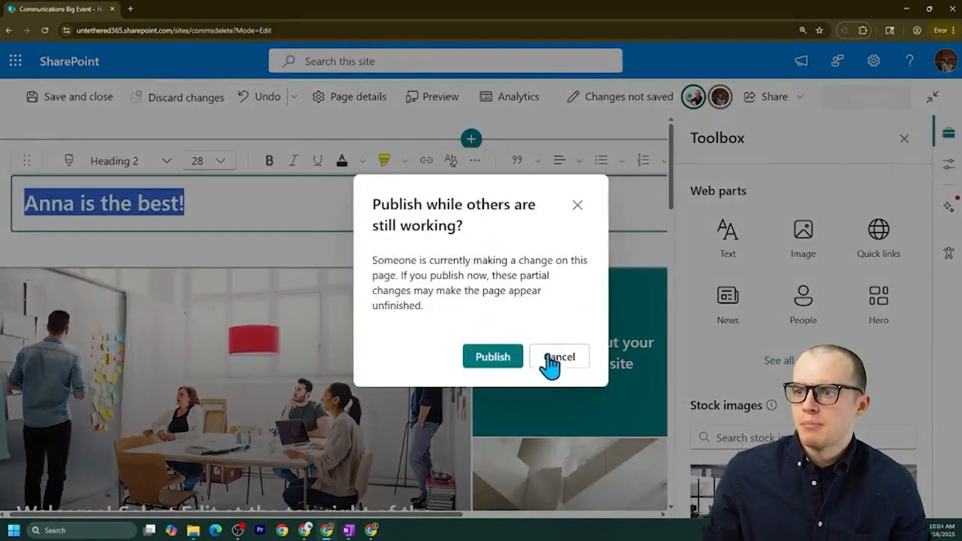
left_click(494, 358)
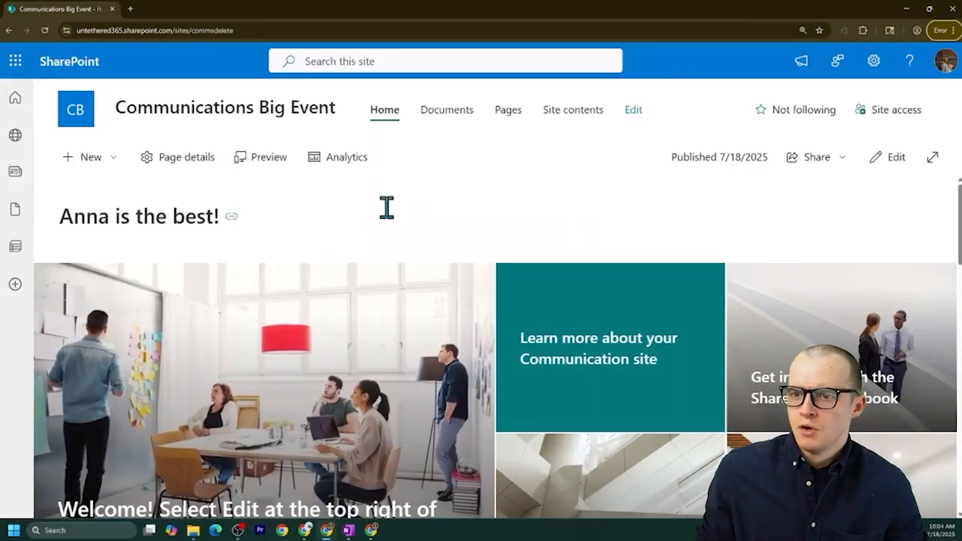
Switch back to the site owner's browser window, refresh the home page, view the Documents library and return to the home page
left_click(906, 10)
left_click(45, 30)
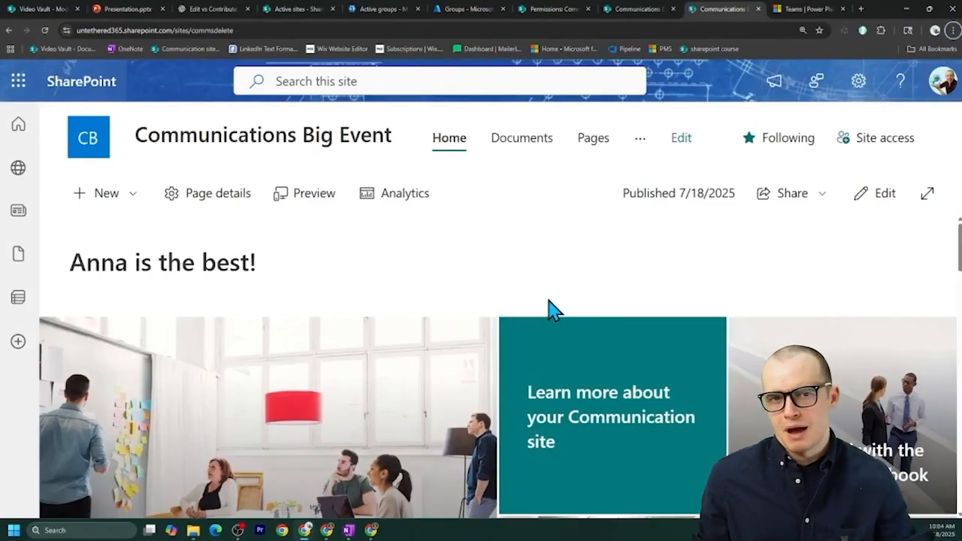
left_click(519, 154)
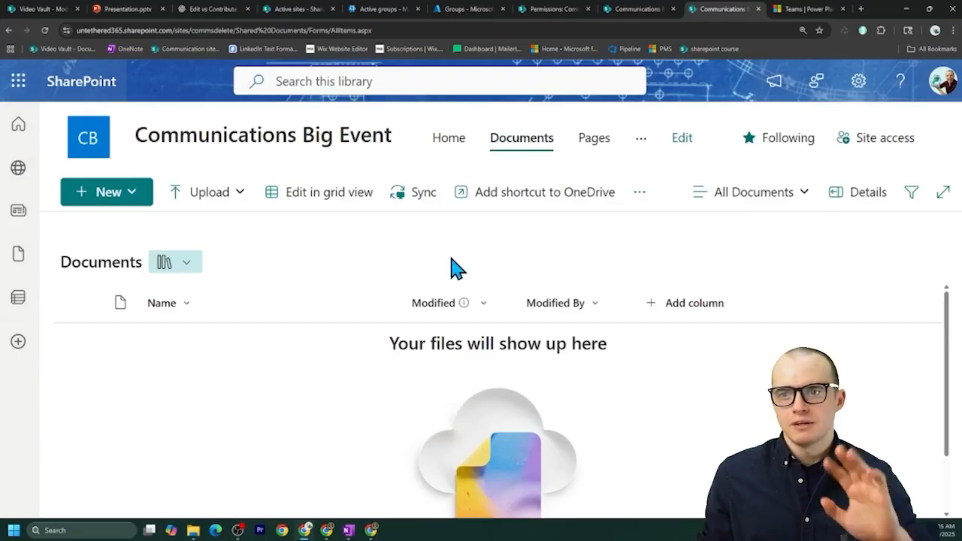
left_click(446, 140)
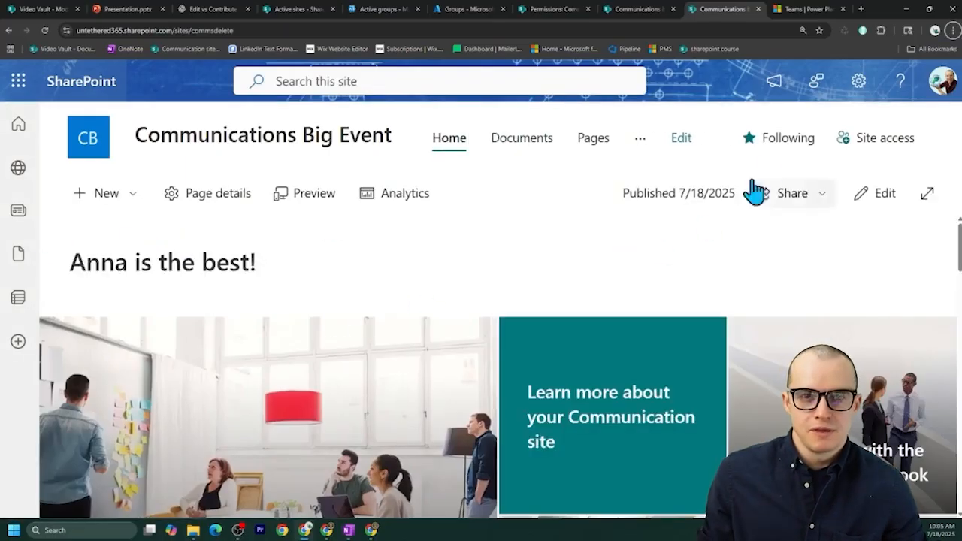
Open the permission levels list from the site's advanced permissions settings and examine the description of the Edit level
left_click(856, 96)
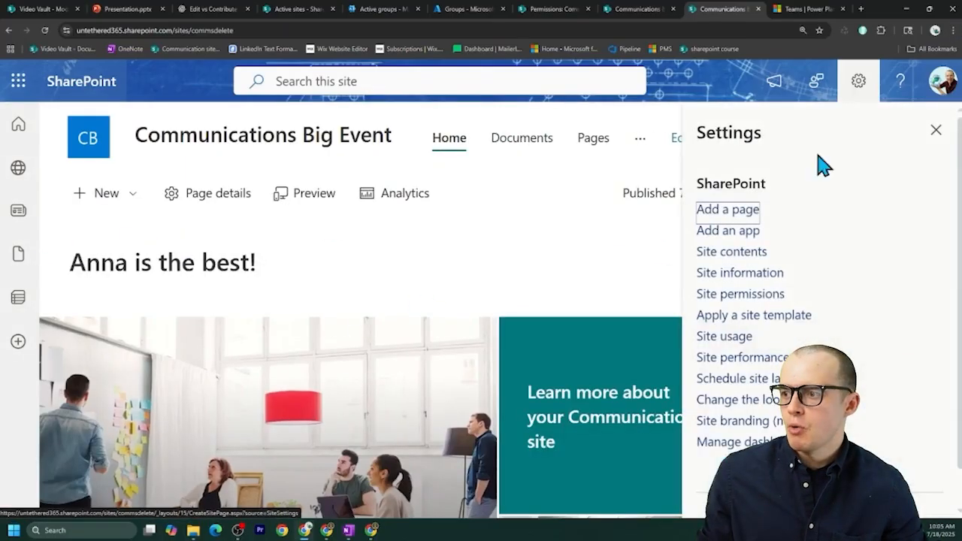
left_click(754, 297)
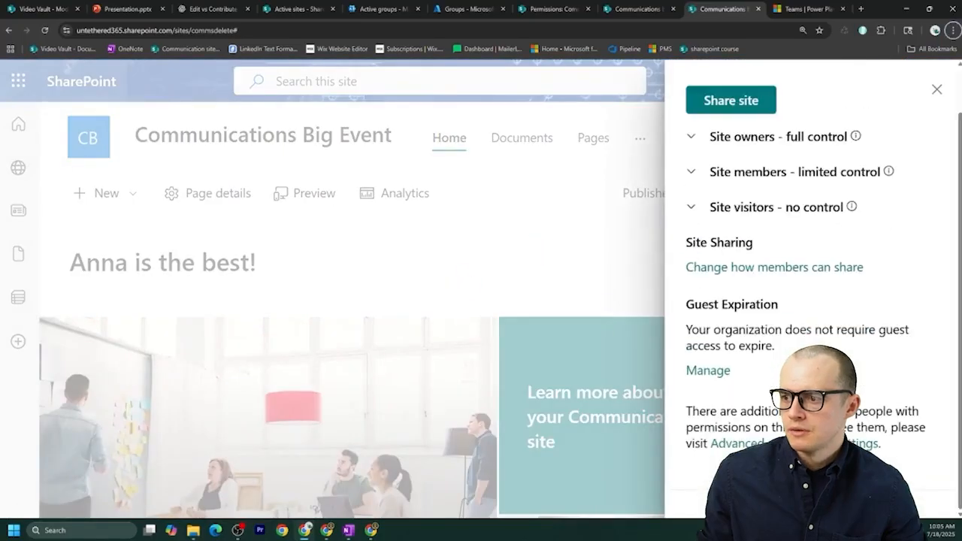
left_click(798, 444)
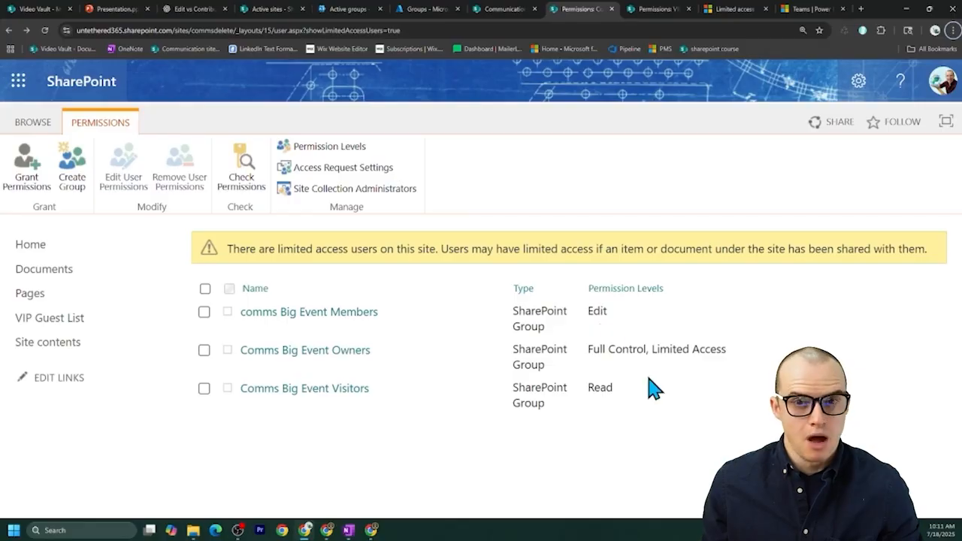
left_click(330, 151)
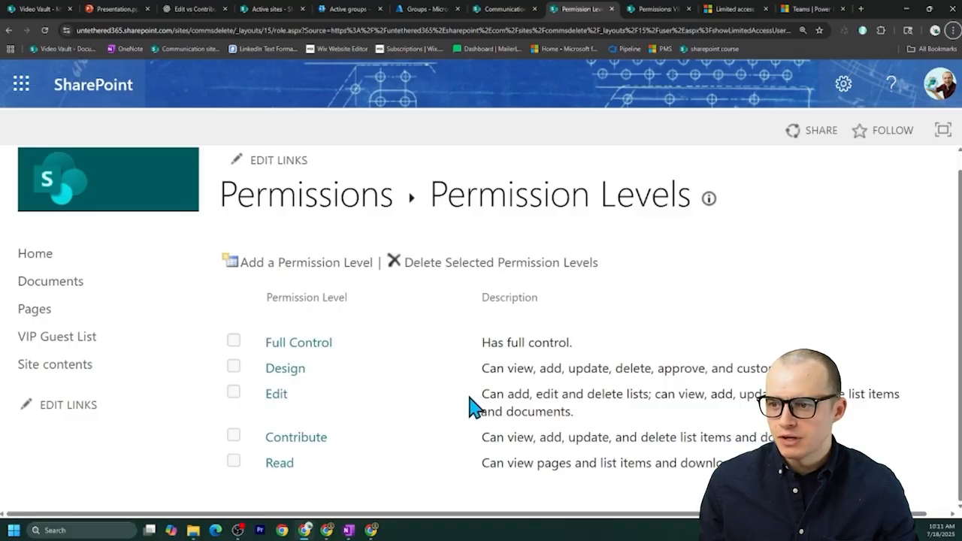
left_click_drag(480, 397, 643, 392)
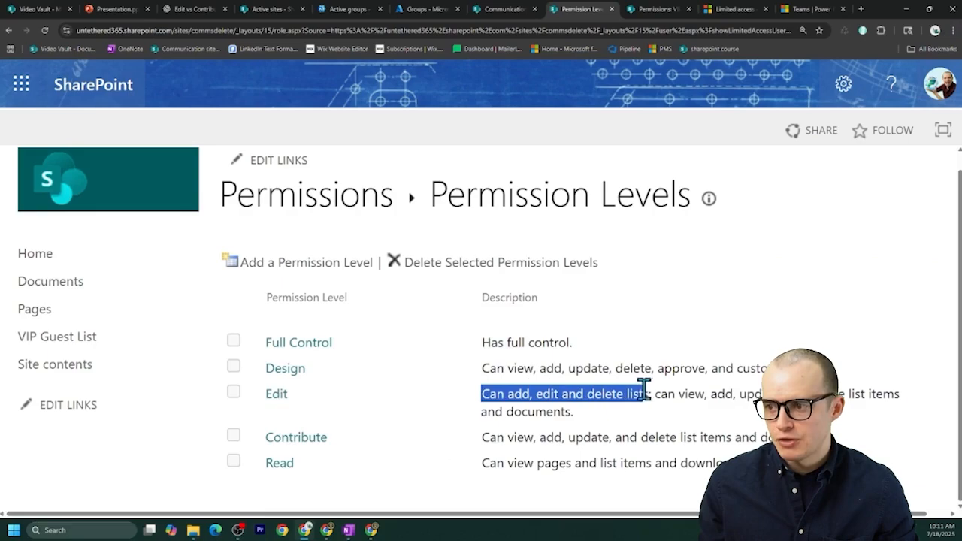
Open the Contribute permission level and examine which list and site permissions it includes
left_click(289, 441)
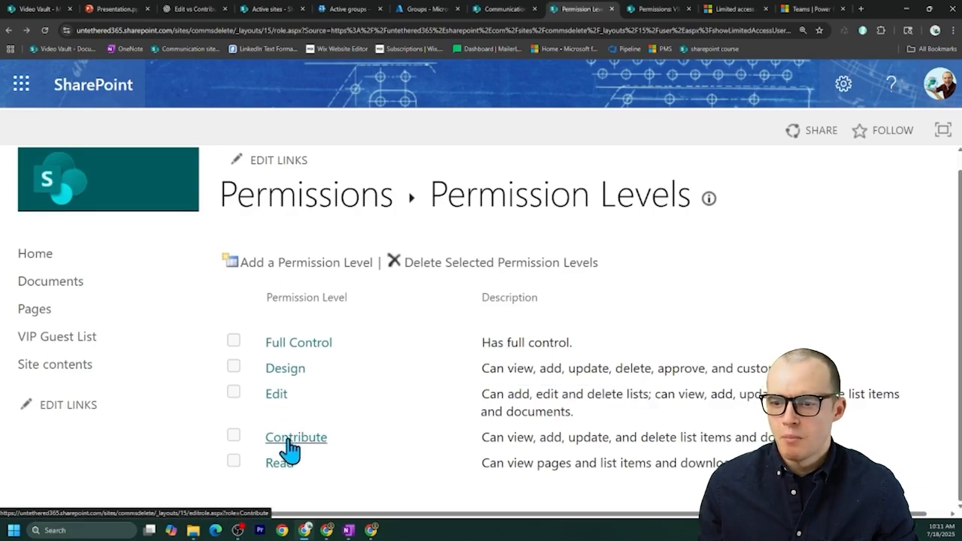
scroll(340, 309, "down", 4)
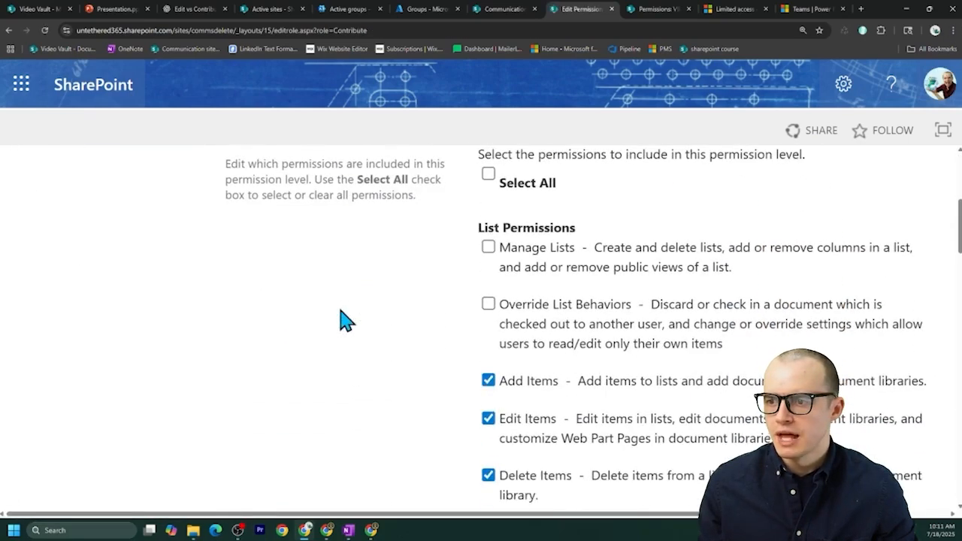
scroll(340, 319, "down", 1)
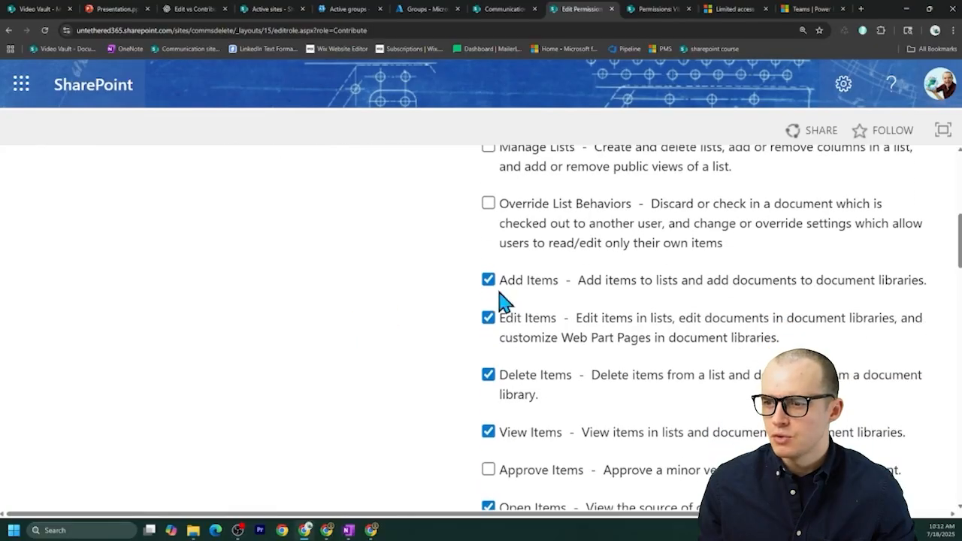
scroll(441, 358, "down", 3)
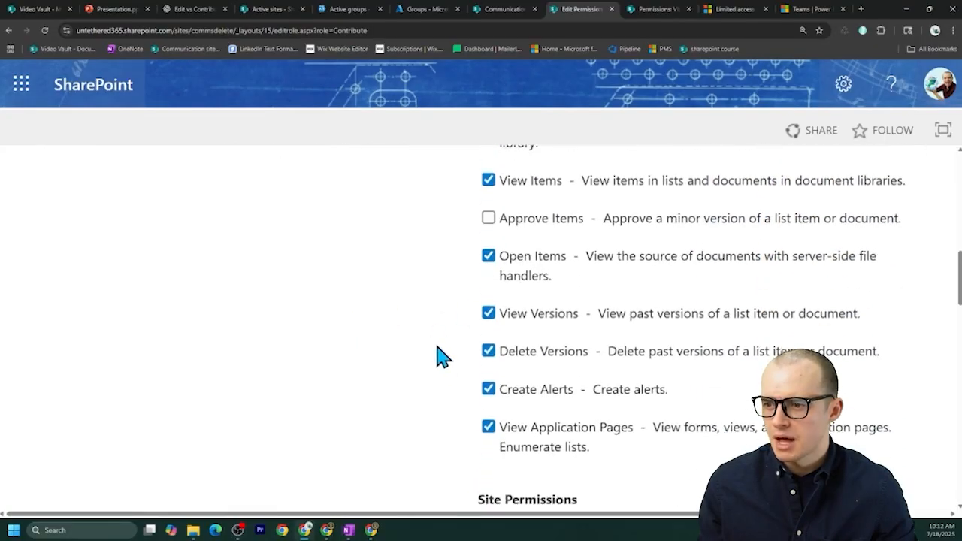
scroll(441, 358, "down", 4)
scroll(386, 350, "down", 2)
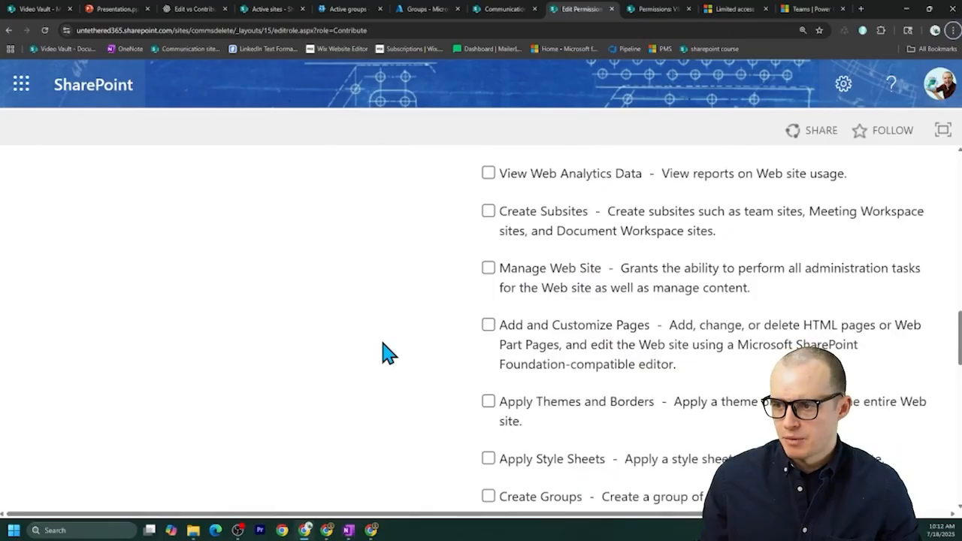
Try toggling the Manage Web Site and Delete Items permissions in the Contribute level
left_click(488, 276)
left_click(488, 276)
scroll(447, 391, "up", 8)
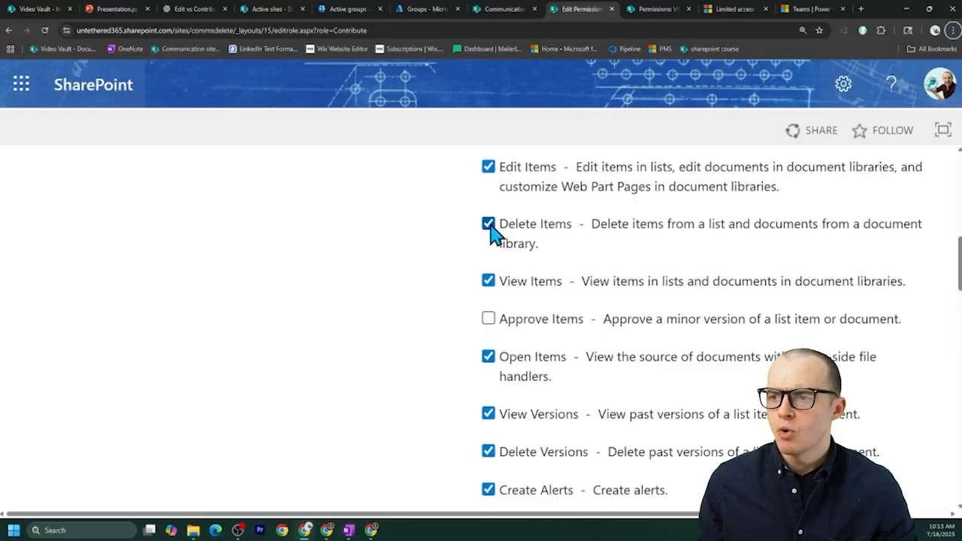
left_click(489, 224)
Copy the Contribute permission level as "Contribute No Alerts No Deletes" with the description "User cannot use alerts, delete information or view version history."
scroll(453, 281, "down", 10)
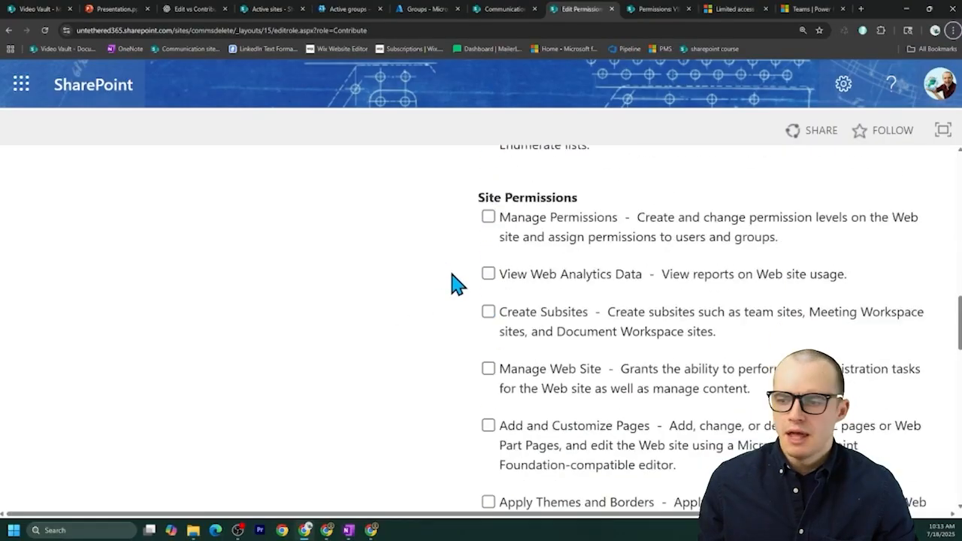
scroll(454, 285, "down", 8)
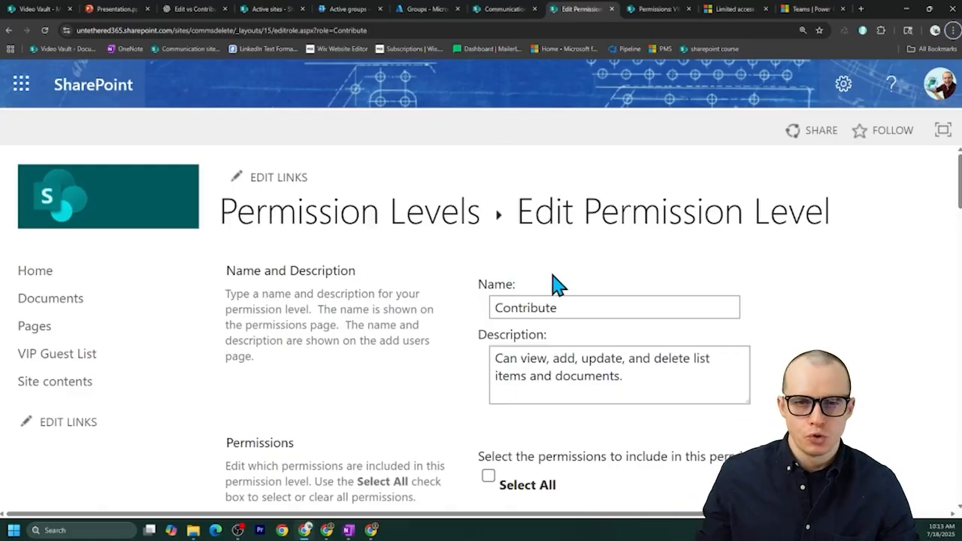
middle_click(425, 271)
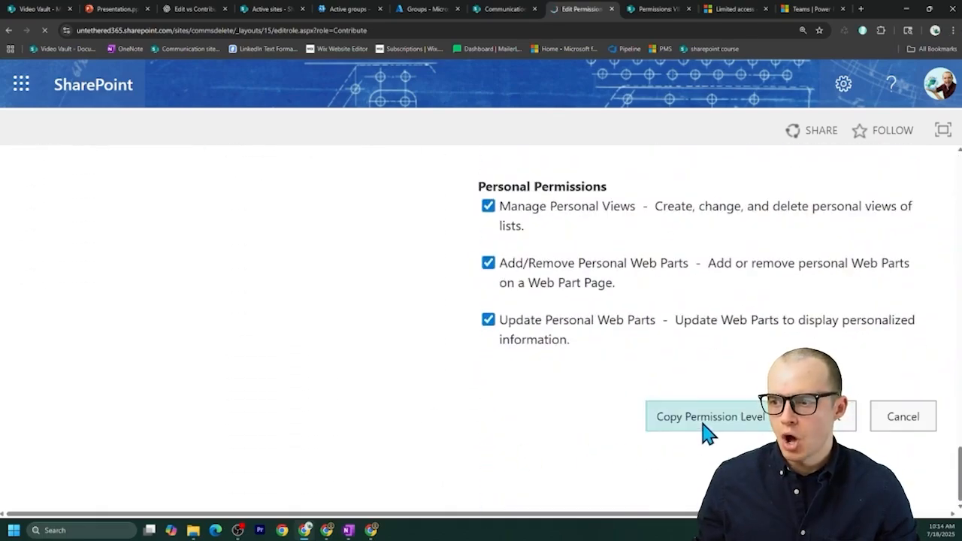
left_click_drag(688, 301, 552, 299)
left_click(591, 279)
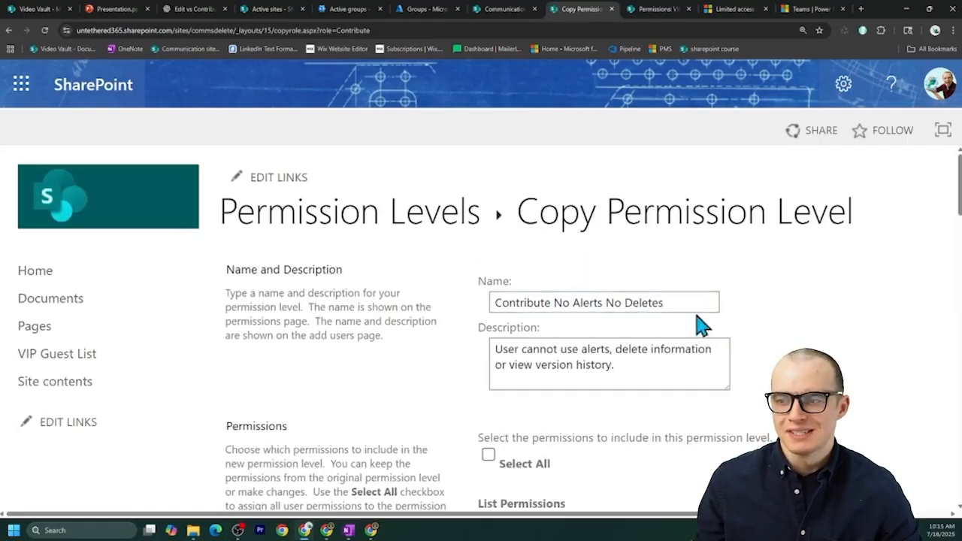
Exclude Delete Items, View Versions and Delete Versions from the copied permission level and create it
scroll(752, 333, "down", 5)
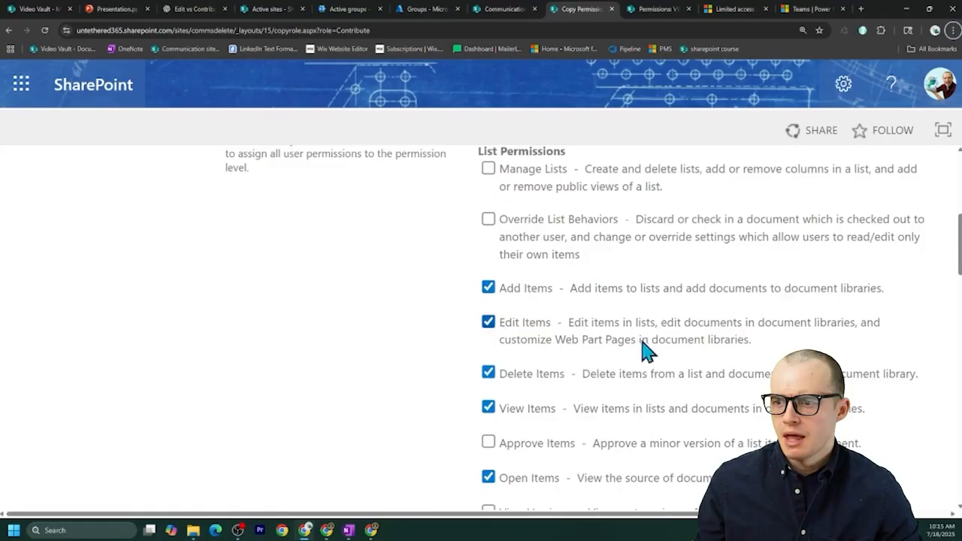
left_click(489, 372)
scroll(440, 354, "down", 1)
scroll(440, 353, "down", 2)
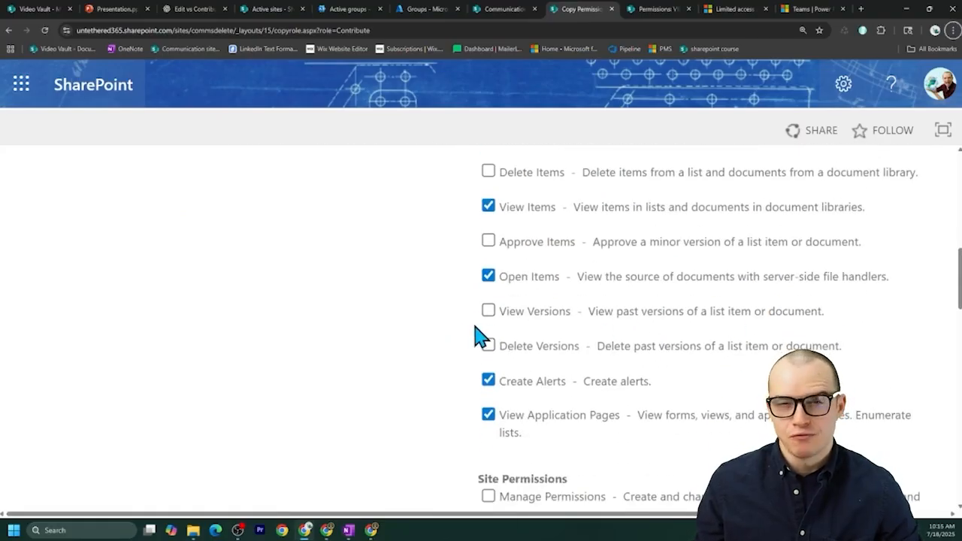
scroll(482, 336, "down", 10)
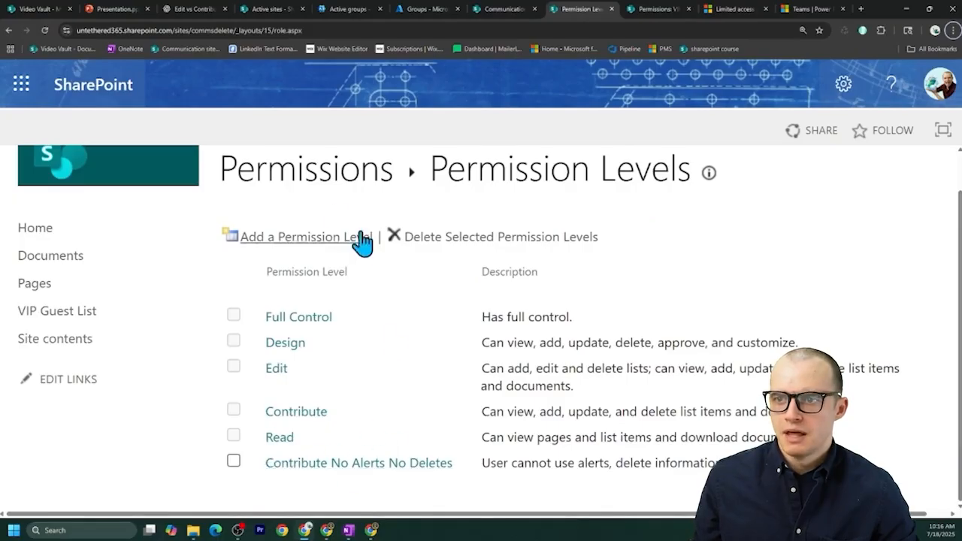
Create a SharePoint group named Comms Big Event Content Managers, described as "Manages Document Libraries and Lists.", with the Contribute No Alerts No Deletes level
left_click(309, 181)
left_click(85, 199)
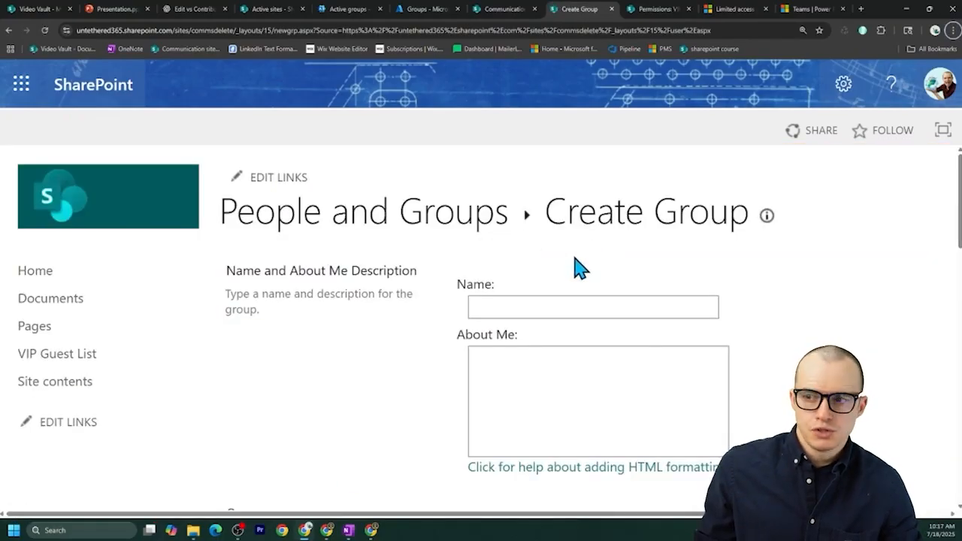
left_click(537, 306)
type("Com")
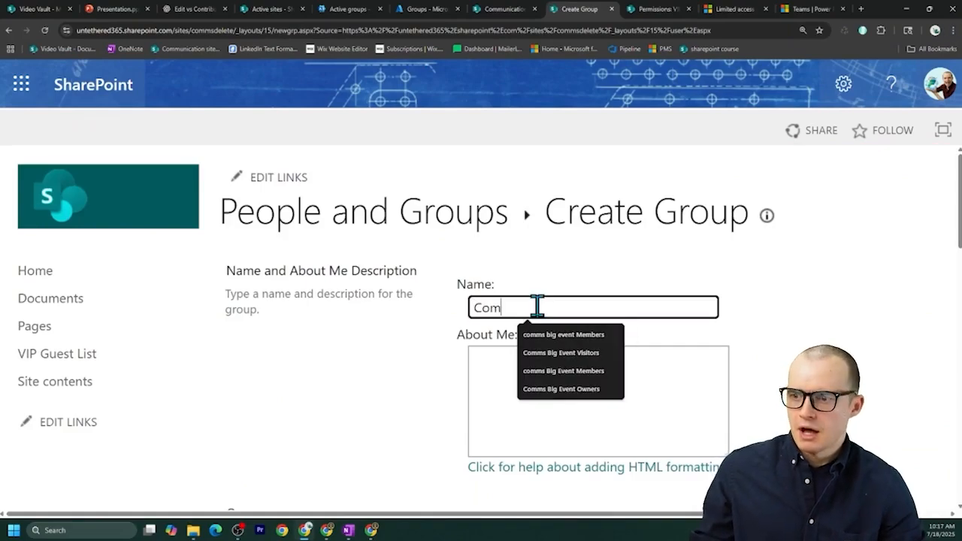
type("ms Big Event Content Managers")
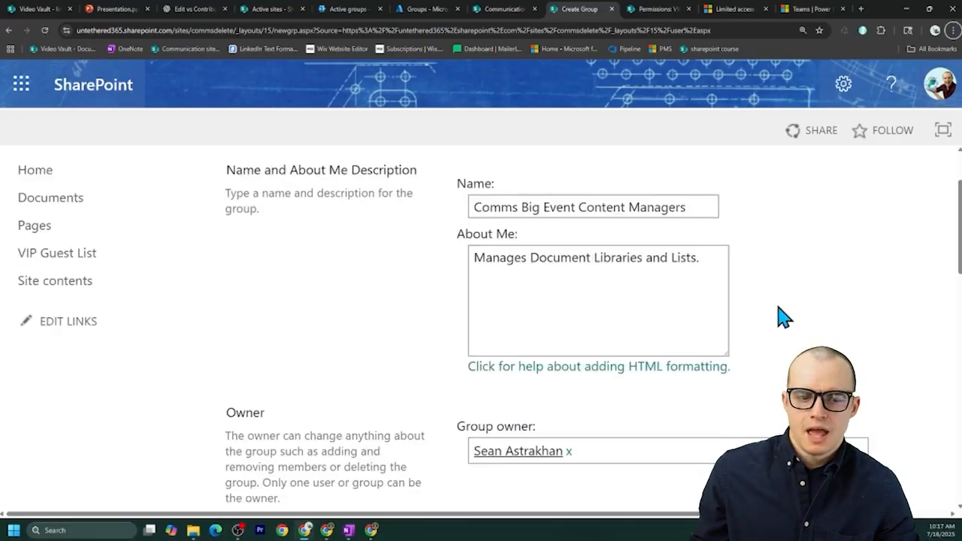
scroll(782, 318, "down", 5)
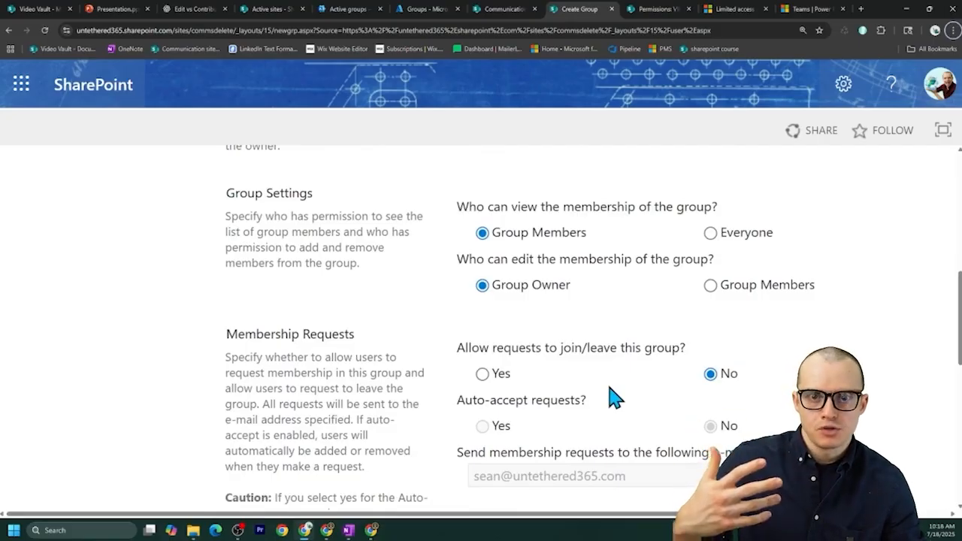
scroll(683, 361, "down", 10)
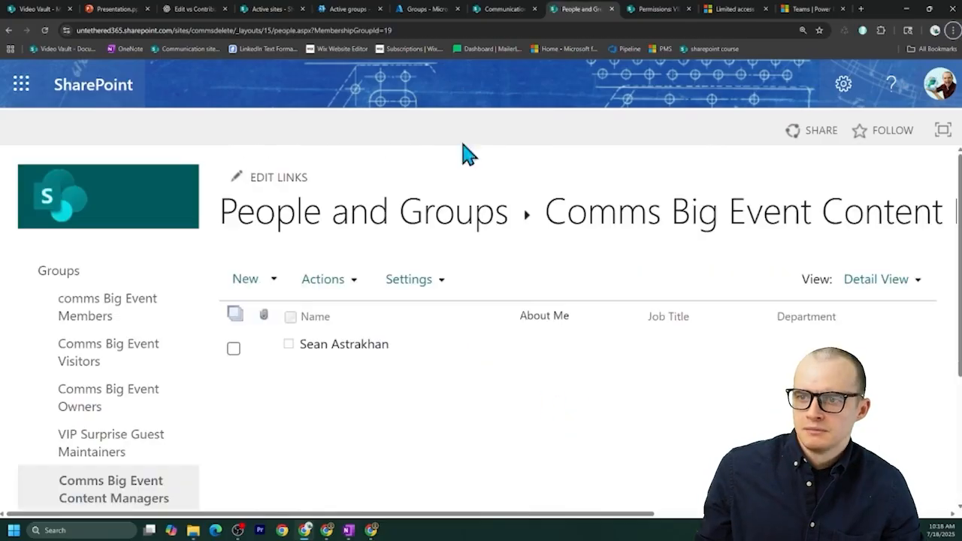
Return to the refreshed site permissions page and remove the Party Planning Committee from the comms Big Event Members group
left_click(8, 30)
left_click(8, 31)
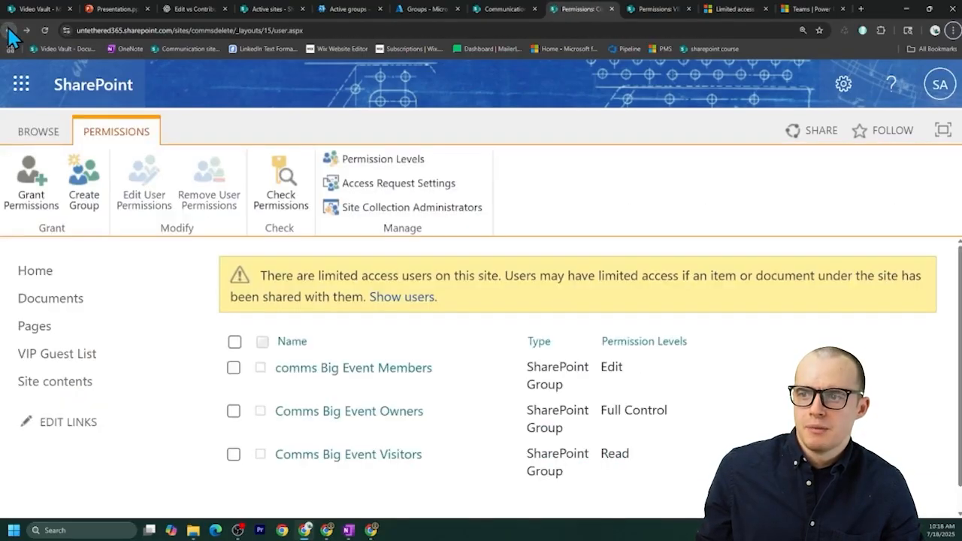
left_click(44, 30)
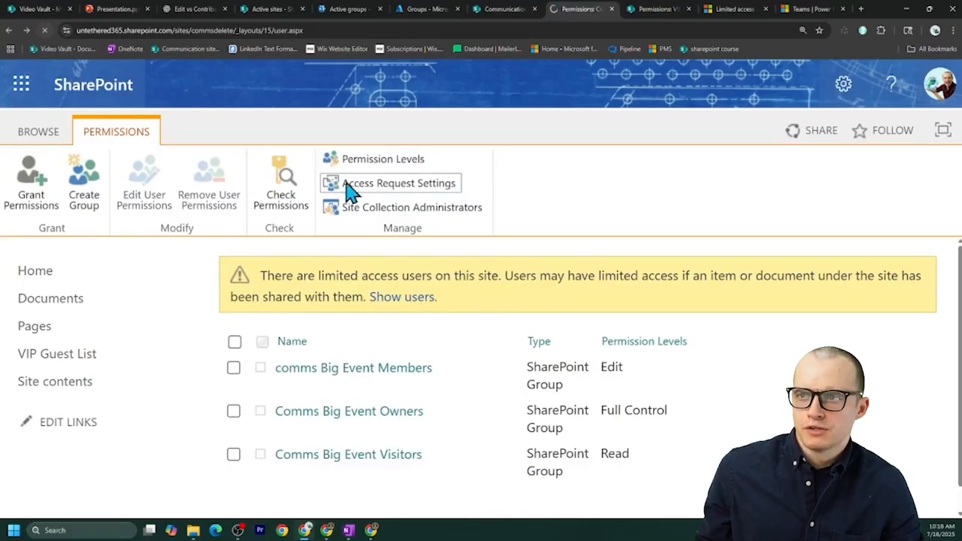
left_click(378, 354)
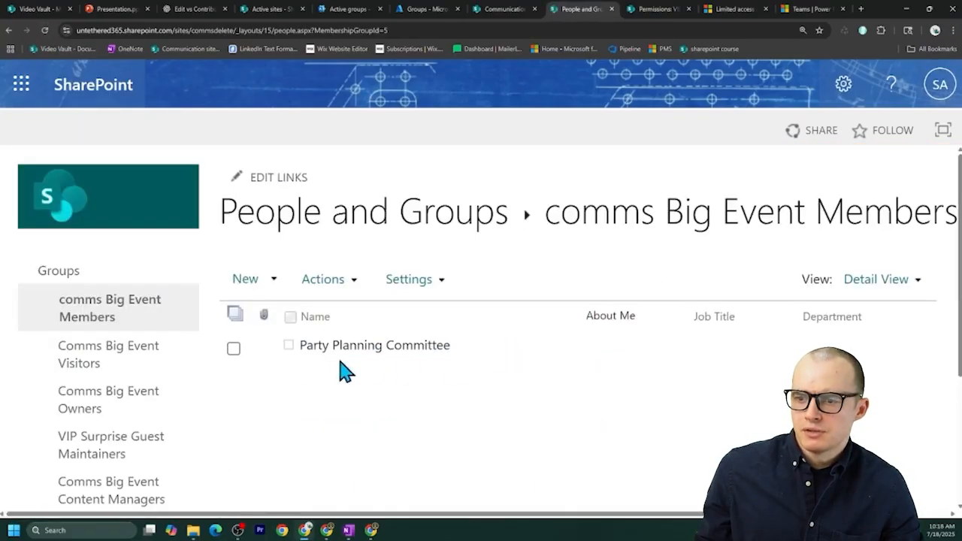
left_click(333, 286)
left_click(376, 436)
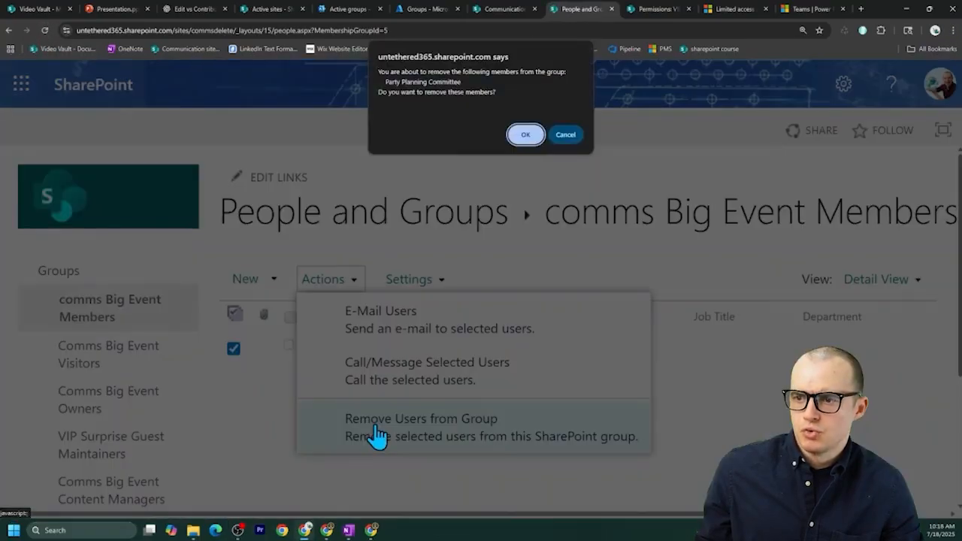
left_click(527, 134)
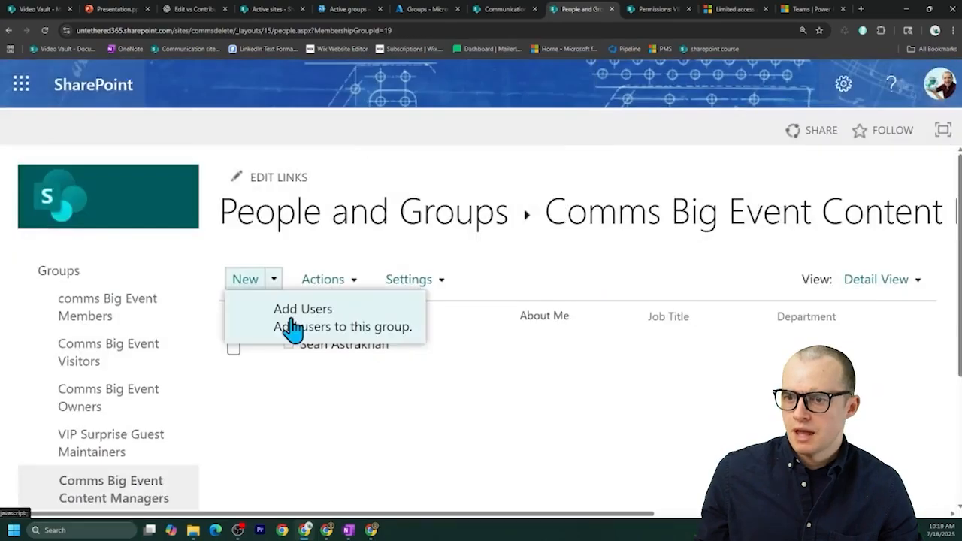
Add the Party Planning Committee to the Comms Big Event Content Managers group
left_click(292, 329)
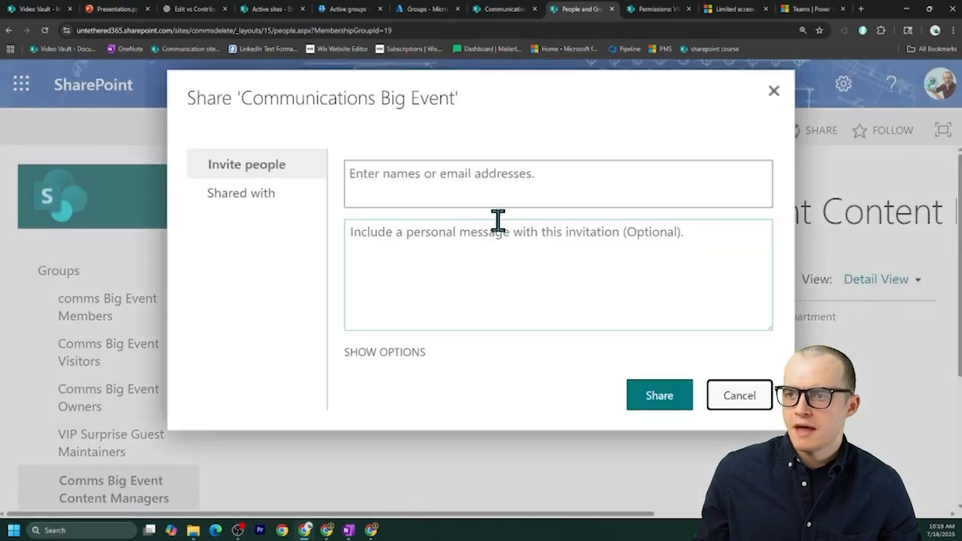
left_click(452, 202)
type("p")
type("arty")
key("Return")
left_click(384, 351)
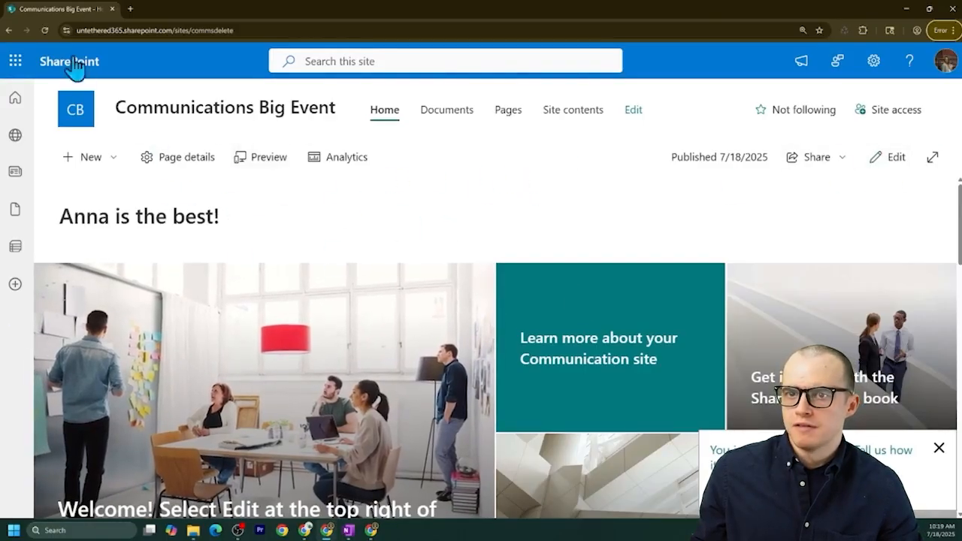
Refresh the site in the first member's browser window, and open the account details in the second member's window
left_click(43, 31)
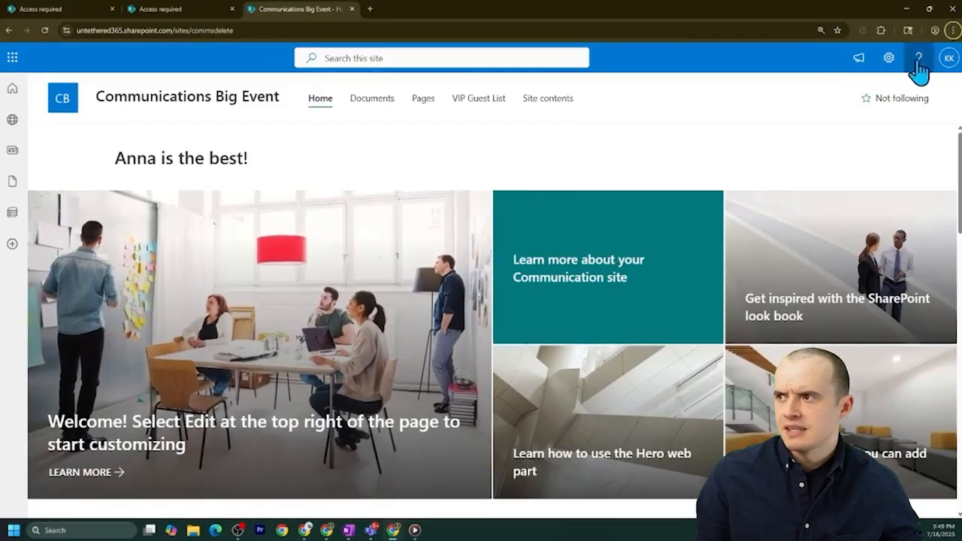
left_click(946, 66)
left_click(639, 135)
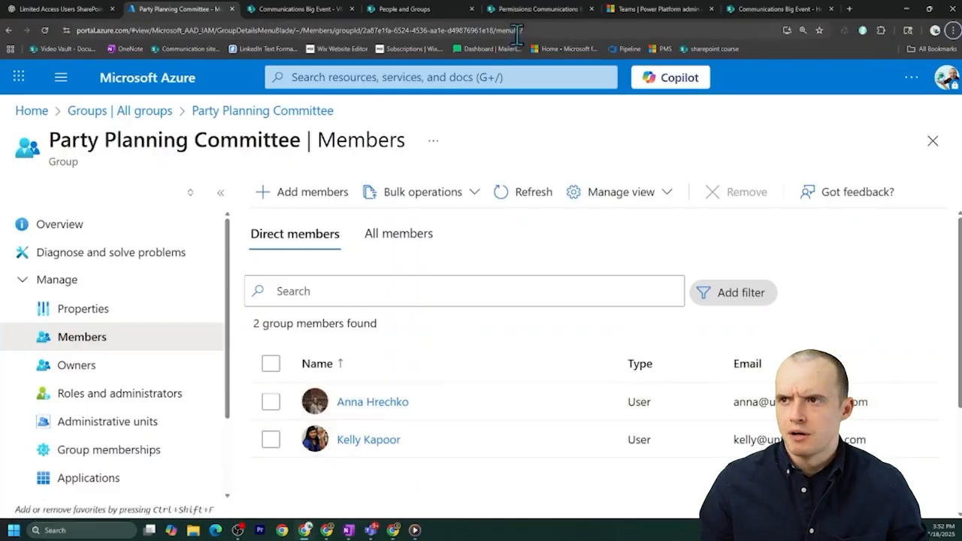
Add the second committee member individually to the Comms Big Event Content Managers group and reload the site in that member's browser window
left_click(536, 9)
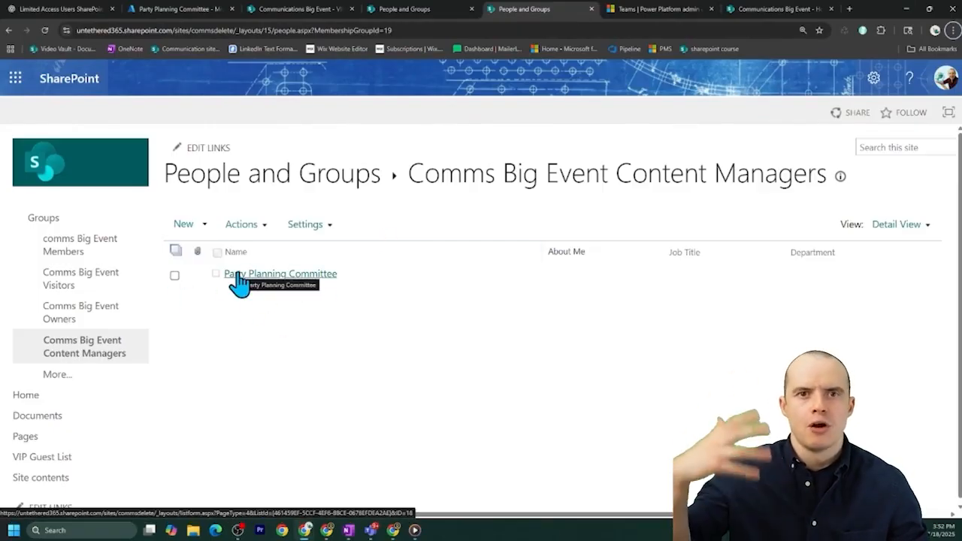
left_click(194, 226)
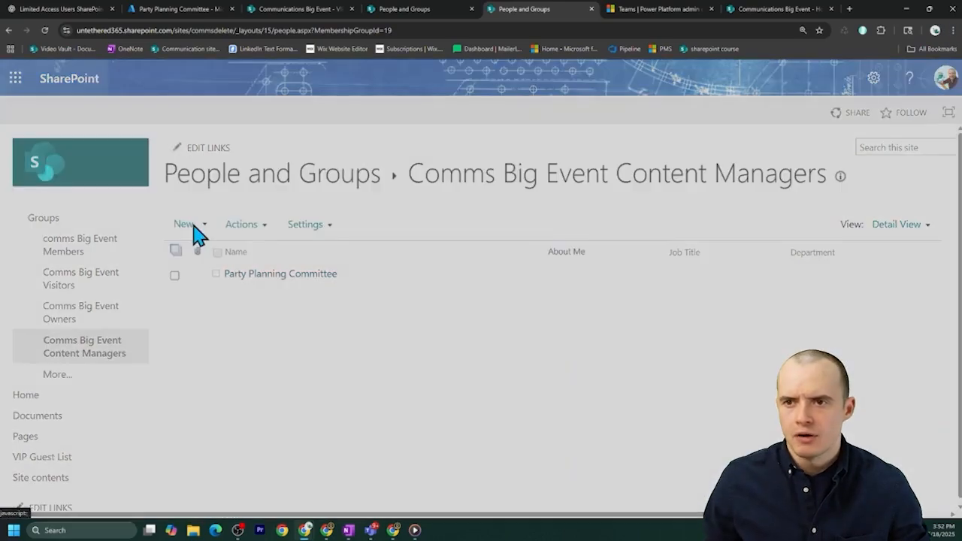
type("kelly")
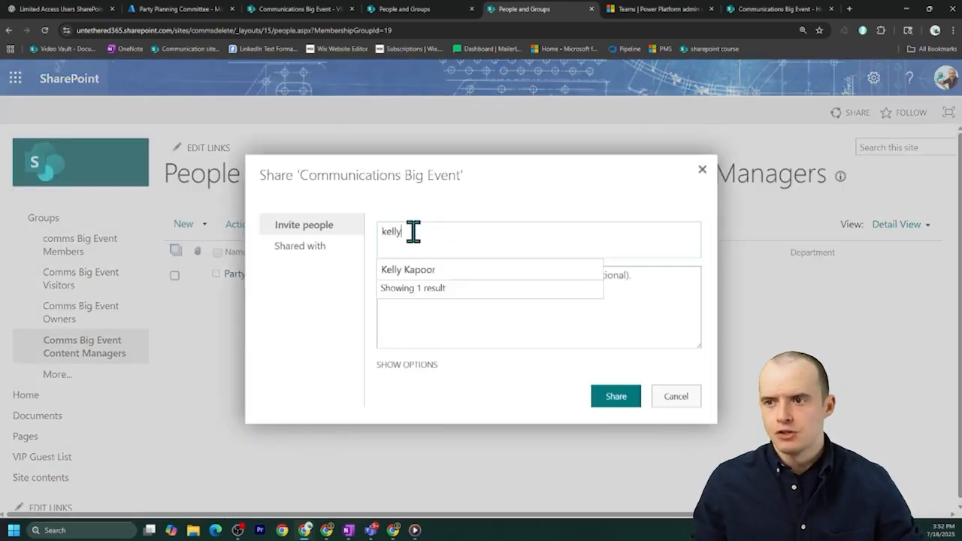
left_click(408, 271)
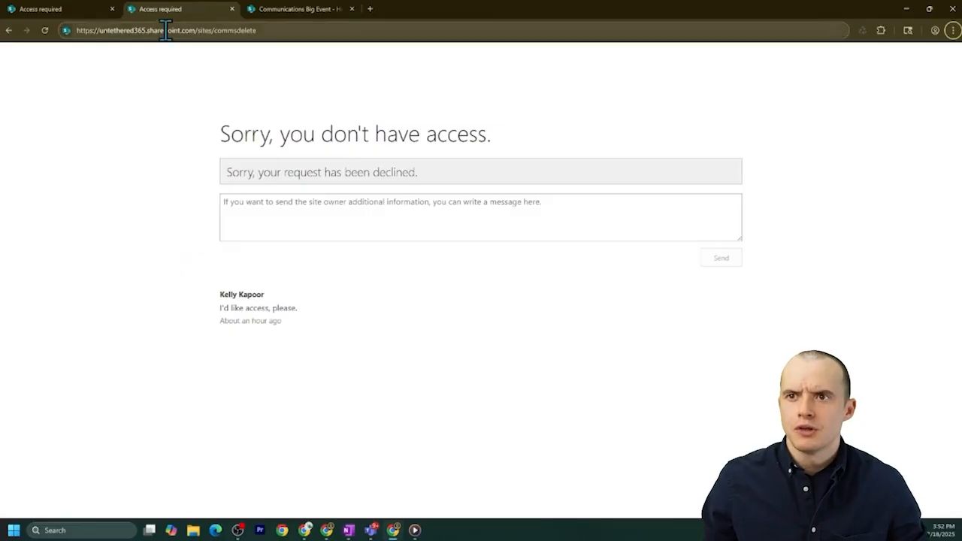
left_click(166, 31)
key("Return")
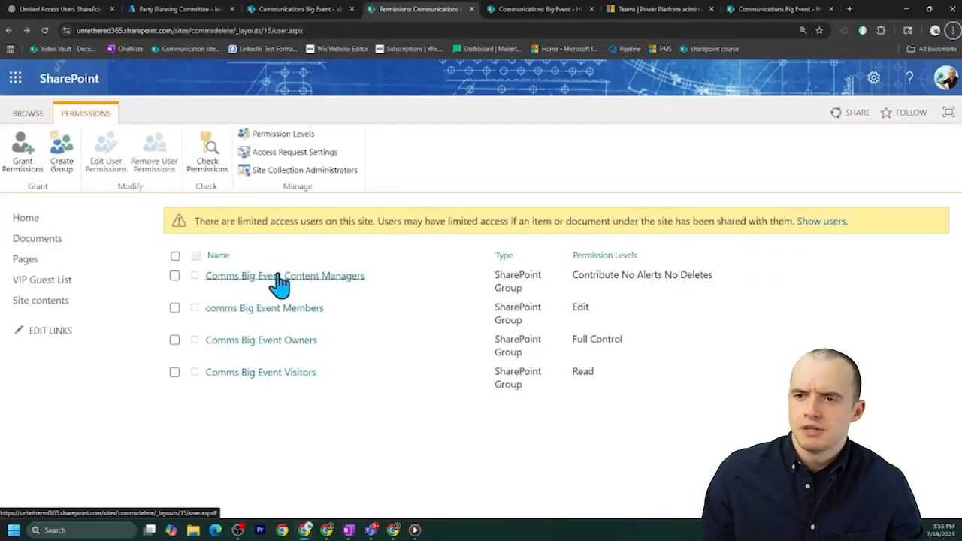
Examine the membership of the Comms Big Event Content Managers group and the permissions included in the Contribute No Alerts No Deletes level
left_click(281, 279)
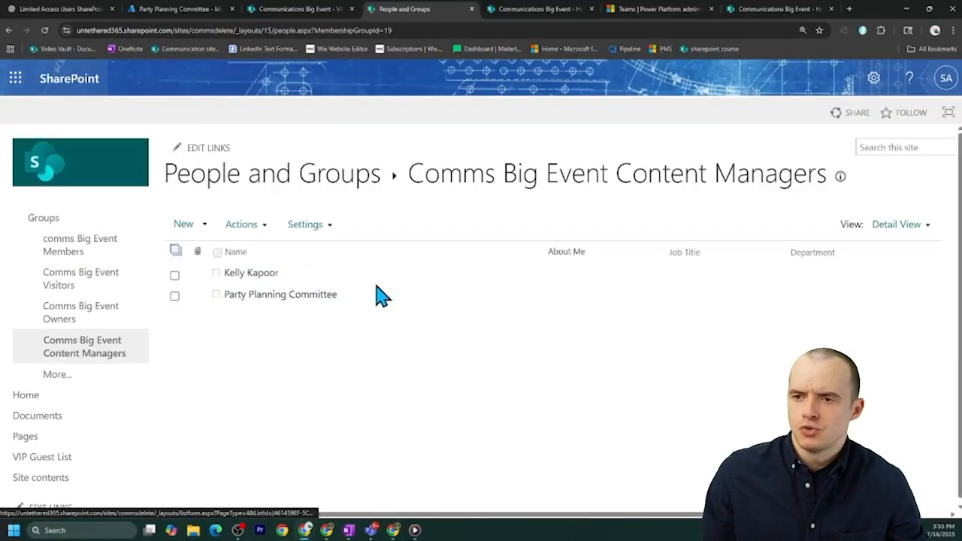
key("alt+Left")
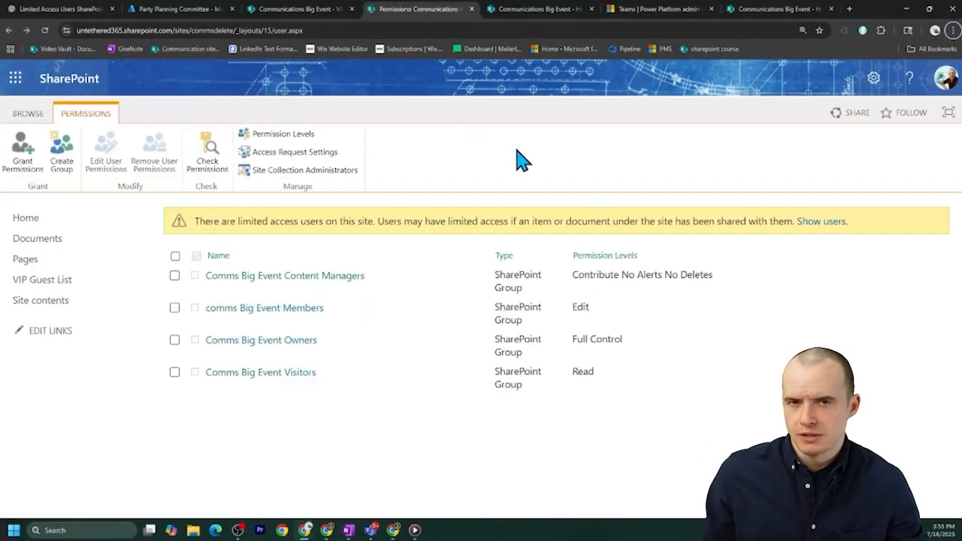
left_click(263, 135)
left_click(256, 381)
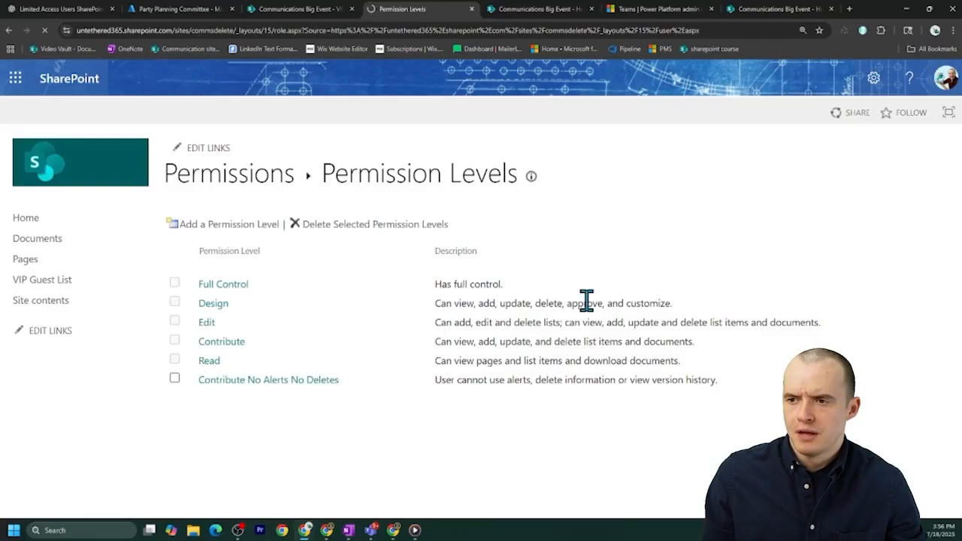
scroll(623, 286, "down", 8)
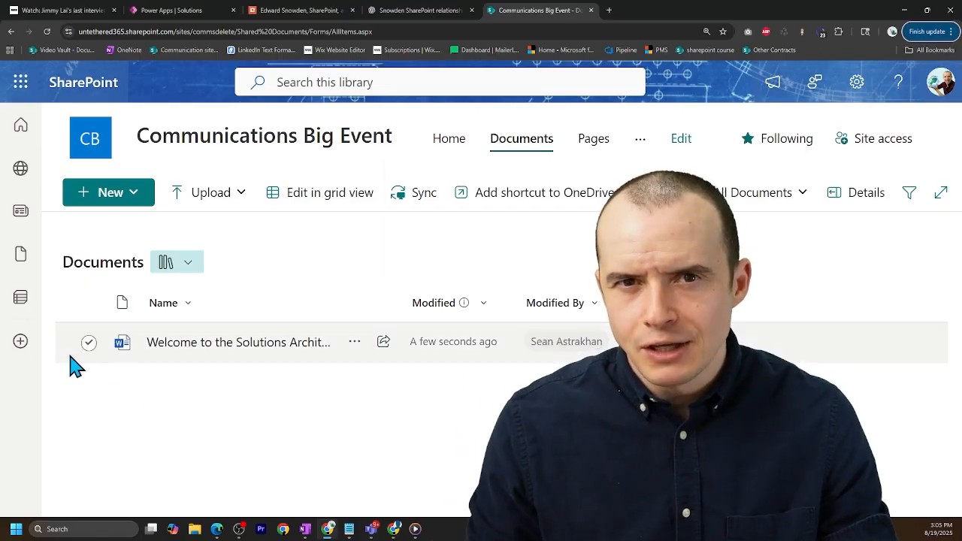
Select the Word document in the Documents library and open its sharing options
left_click(88, 343)
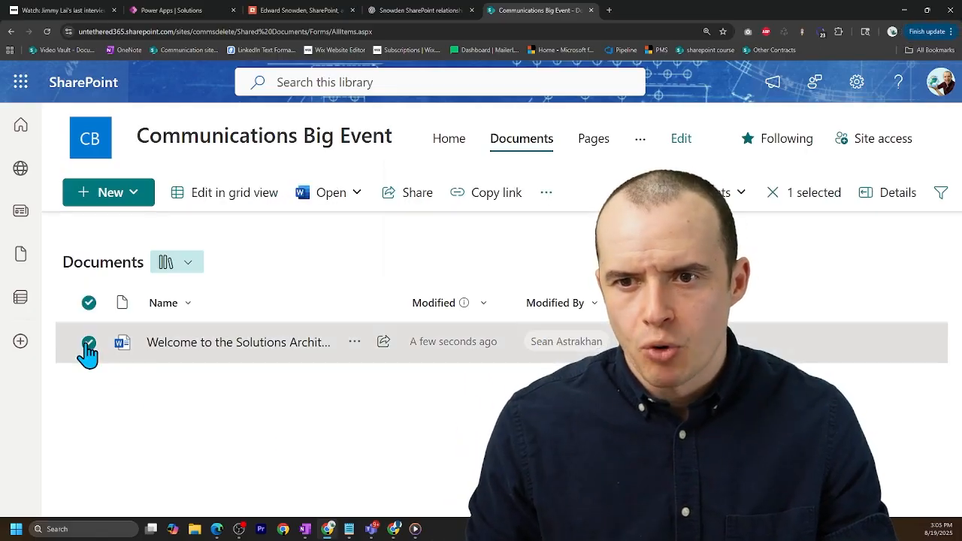
left_click(417, 197)
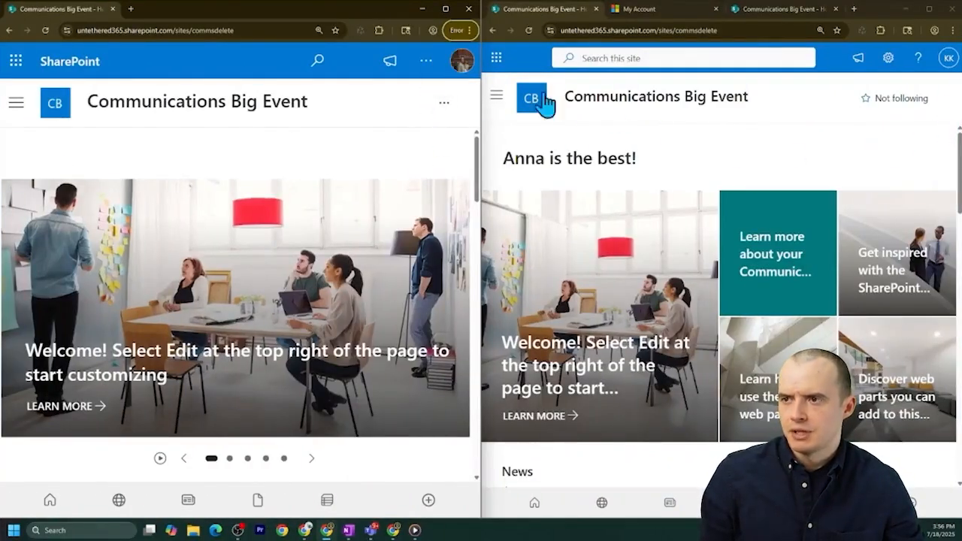
Open the VIP Guest List library in the second member's window and check the site navigation in the first member's window
left_click(495, 98)
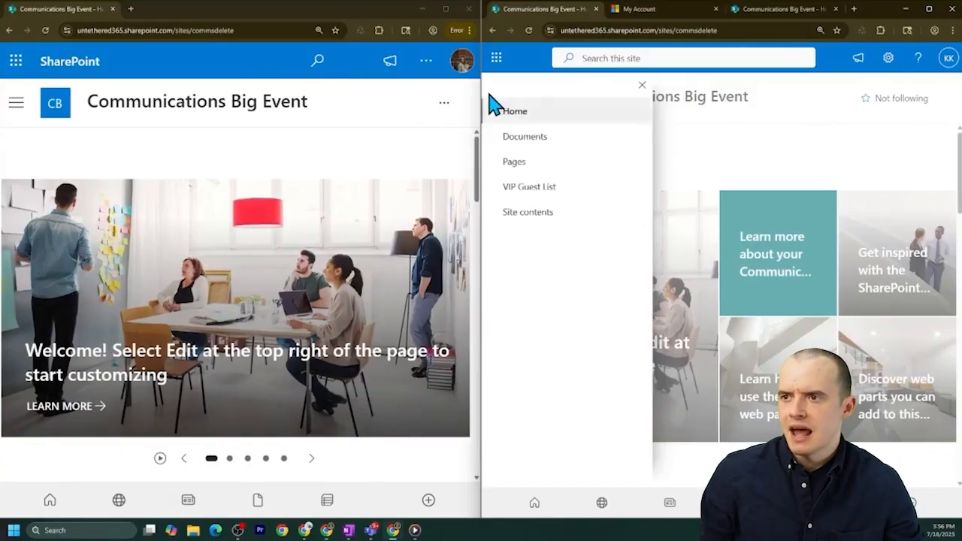
left_click(539, 186)
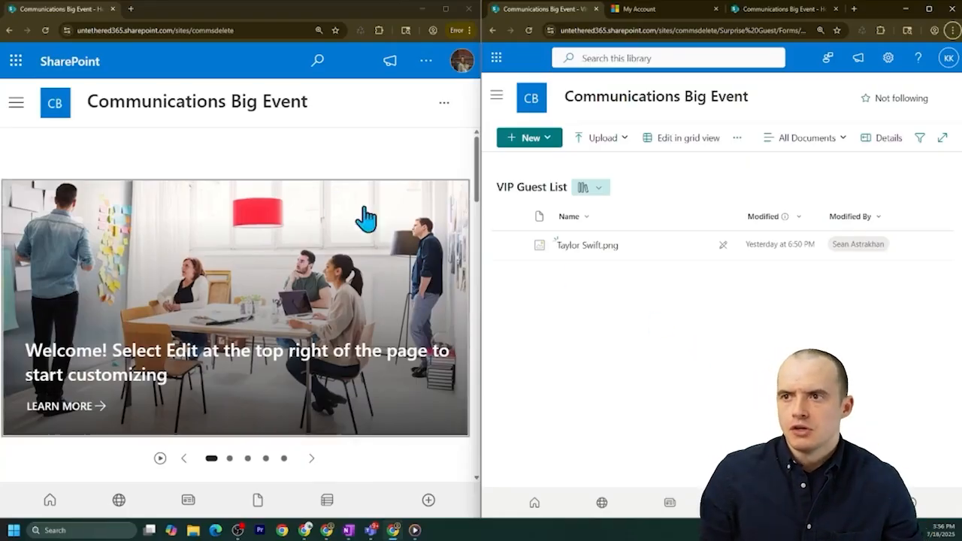
left_click(12, 106)
left_click(13, 105)
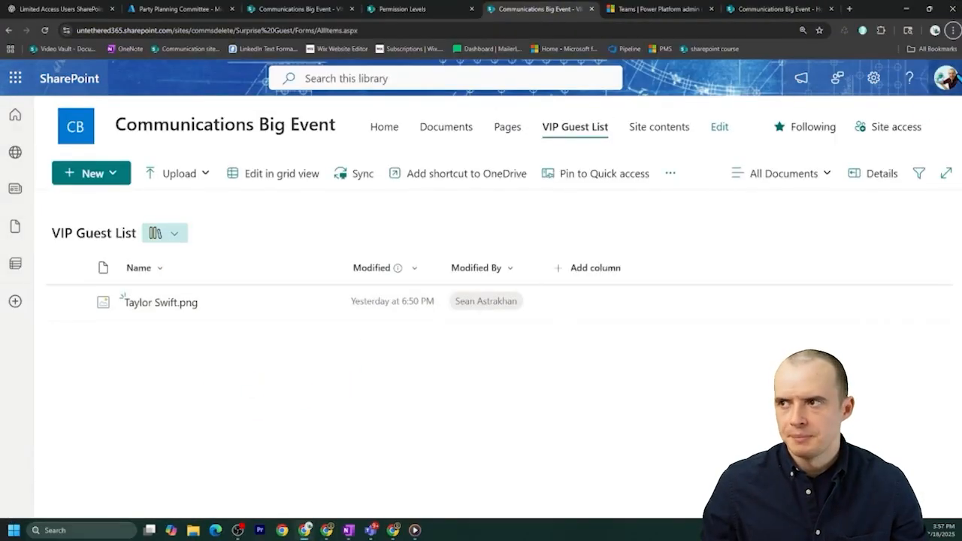
Open the permissions page of the VIP Guest List library from its library settings
left_click(880, 82)
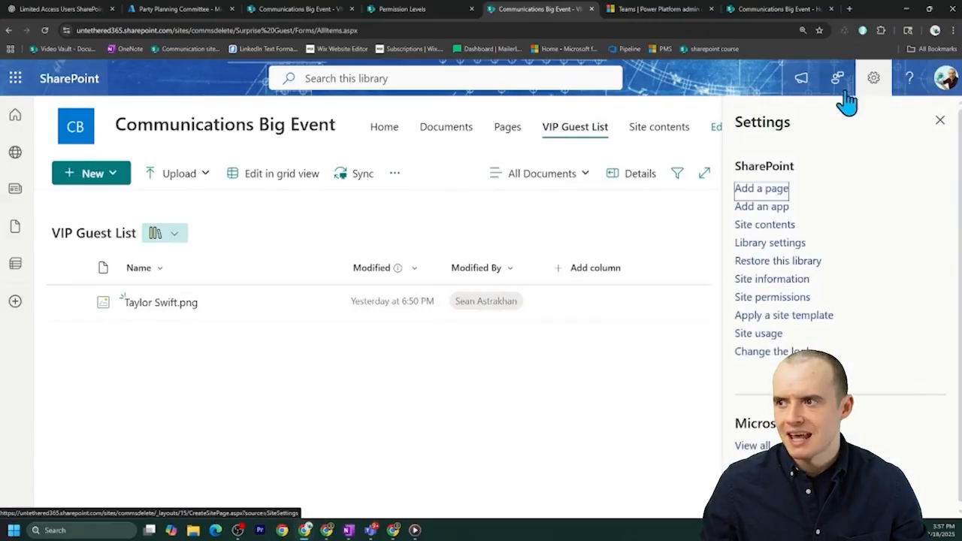
left_click(771, 243)
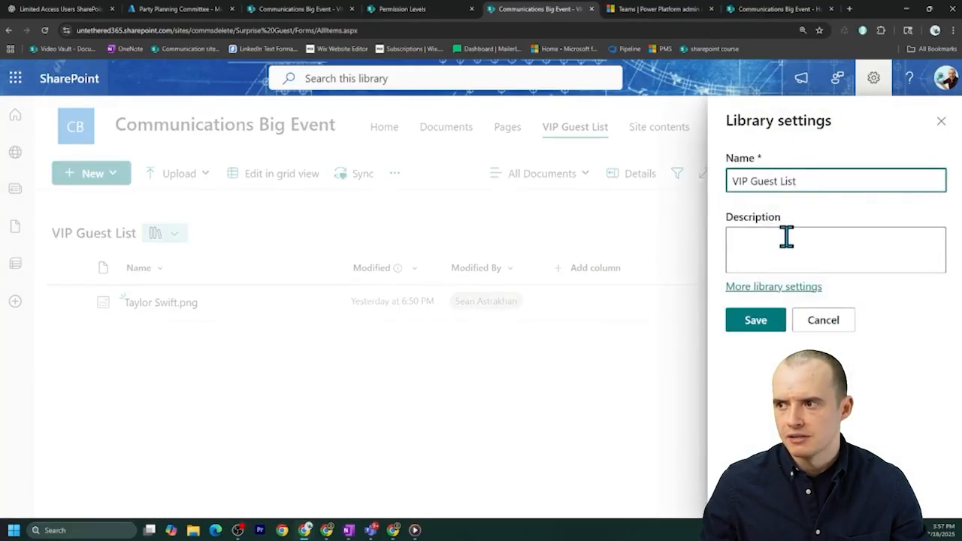
left_click(772, 284)
left_click(577, 348)
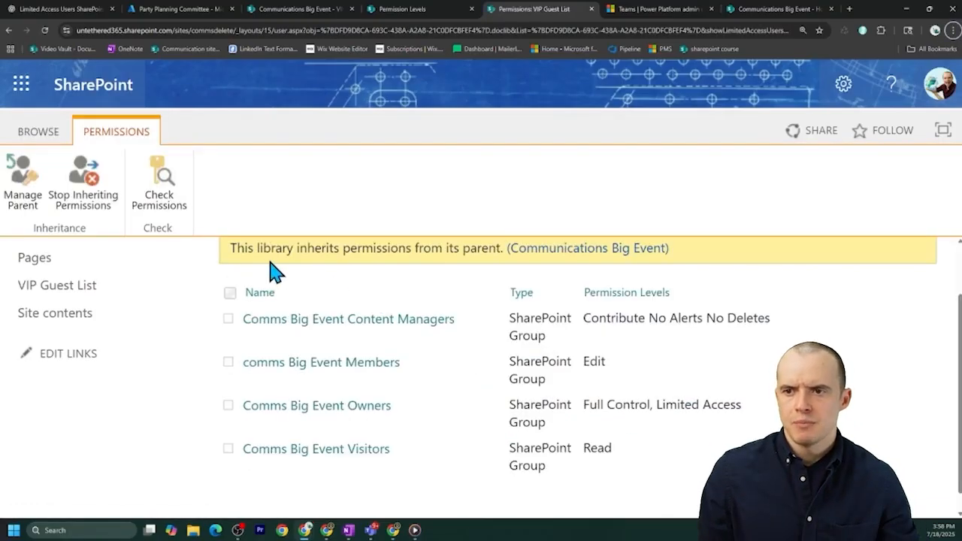
Compare the groups and permission levels of the parent Communications Big Event site with those inherited by the VIP Guest List library
left_click(540, 254)
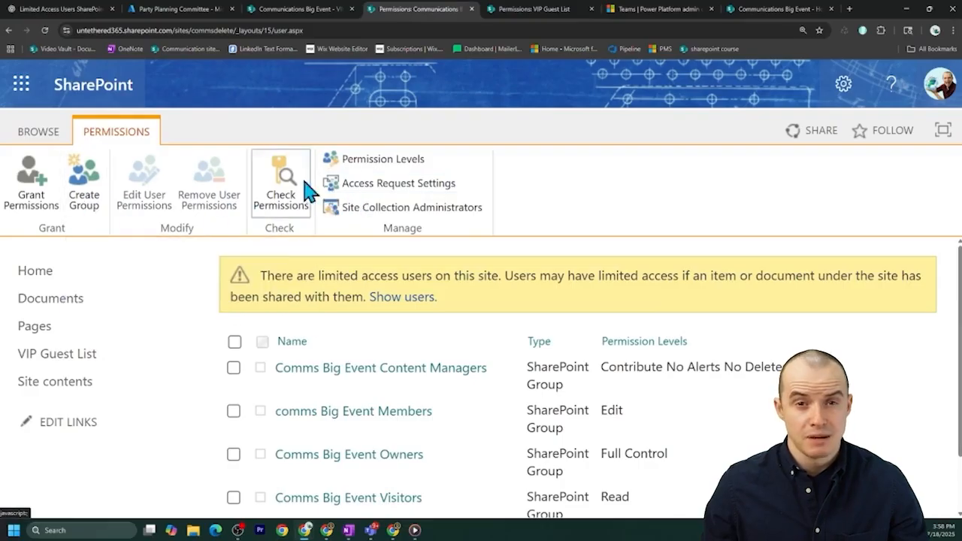
left_click(843, 86)
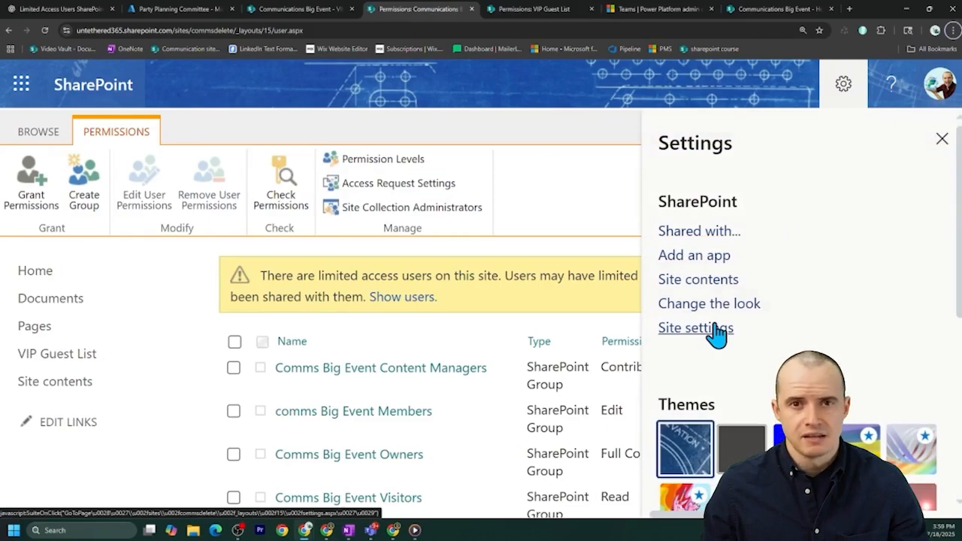
left_click(536, 10)
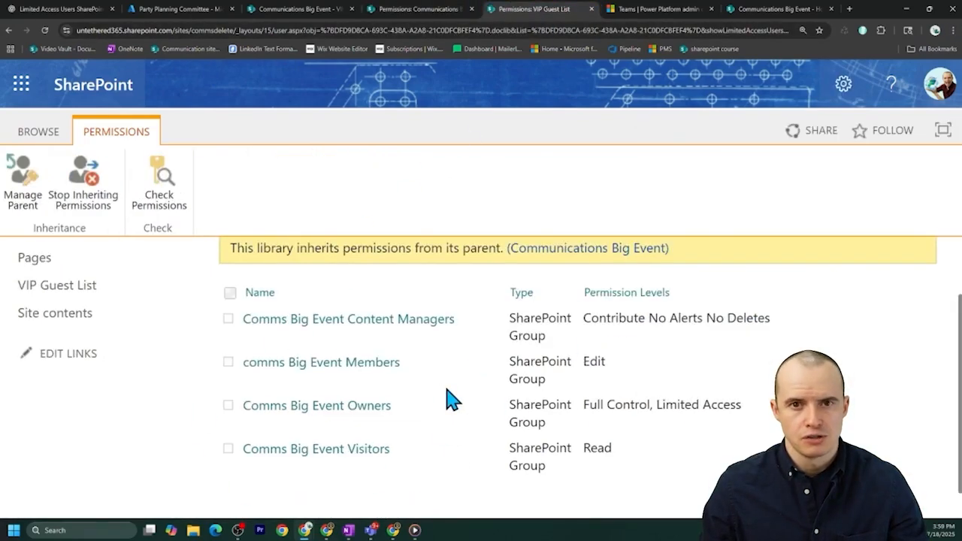
left_click(419, 9)
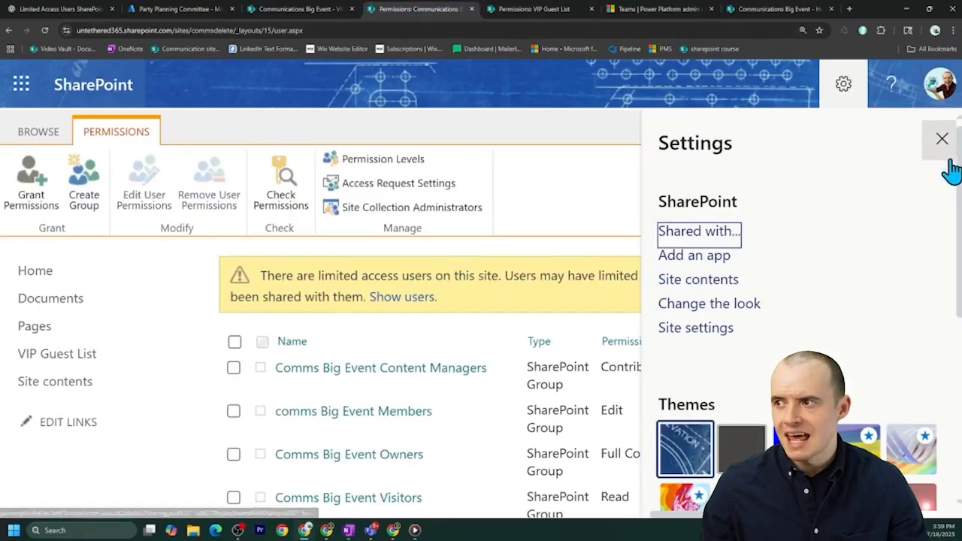
left_click(943, 139)
scroll(460, 268, "down", 1)
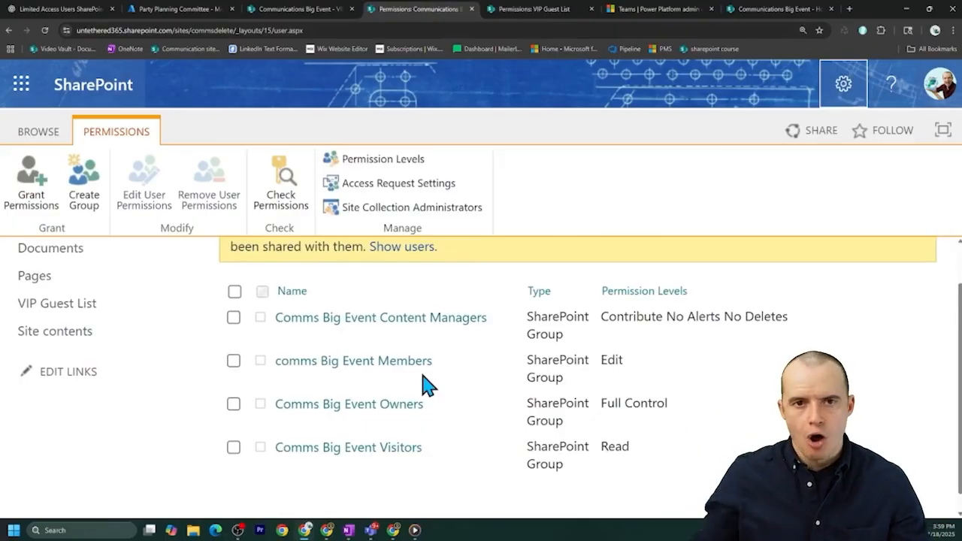
key("ctrl+Tab")
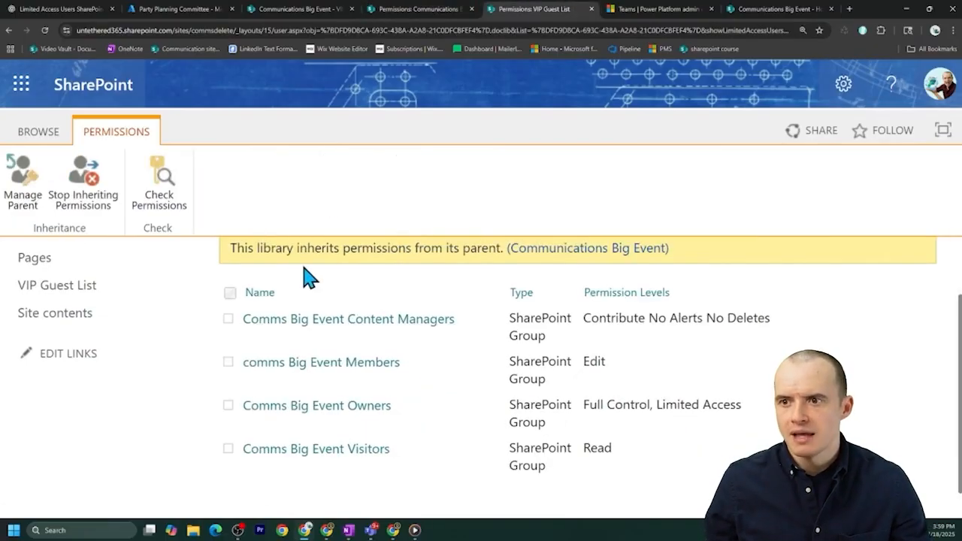
left_click(409, 9)
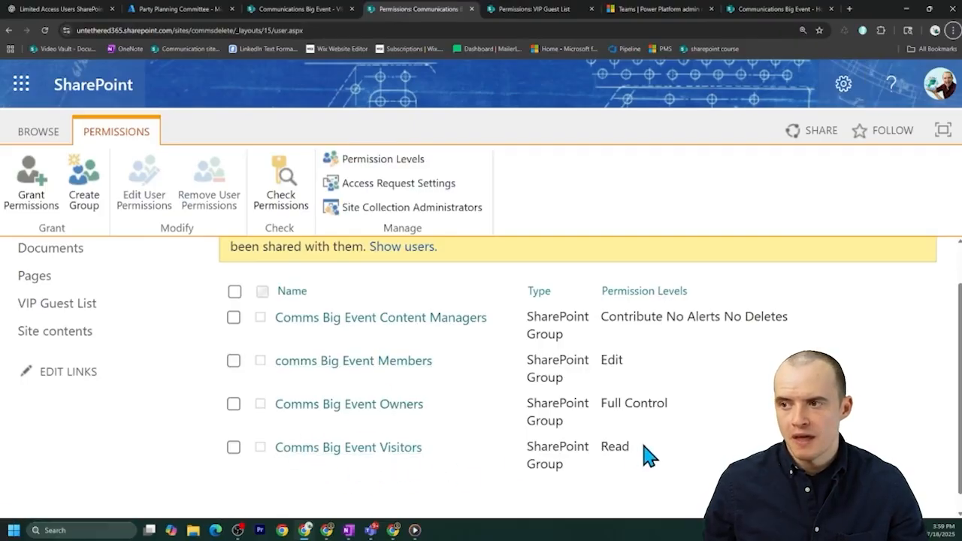
left_click(510, 14)
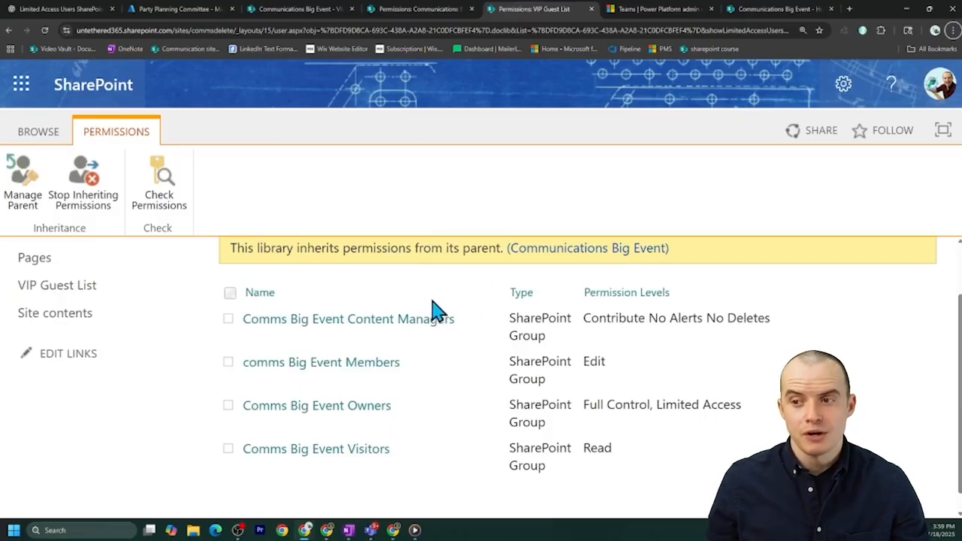
left_click(399, 9)
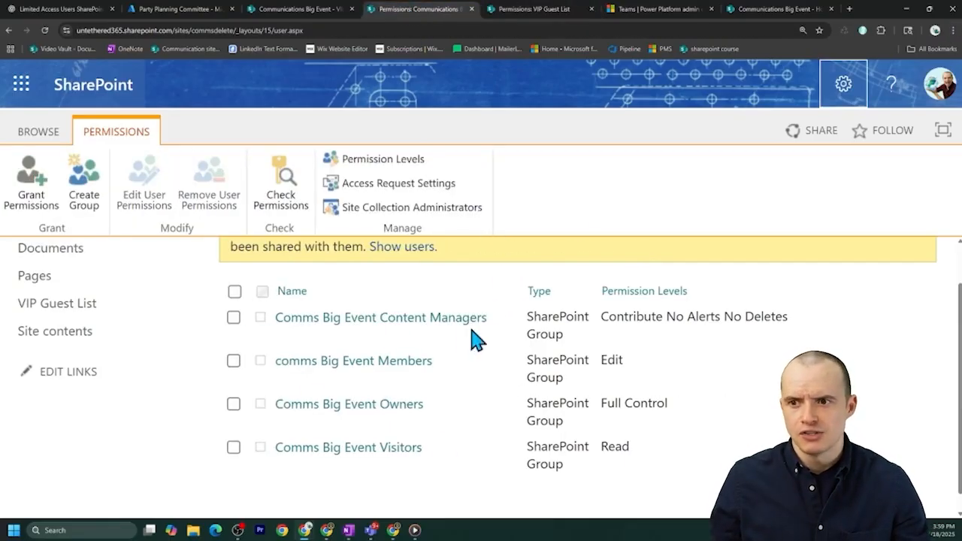
left_click(573, 9)
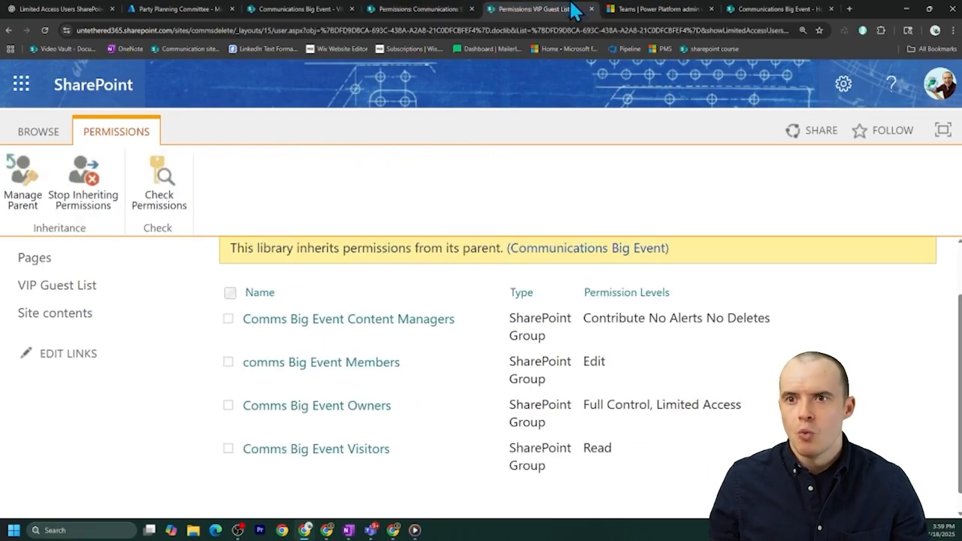
Stop permission inheritance on the VIP Guest List library and remove access for the Content Managers, Members and Visitors groups
left_click(103, 204)
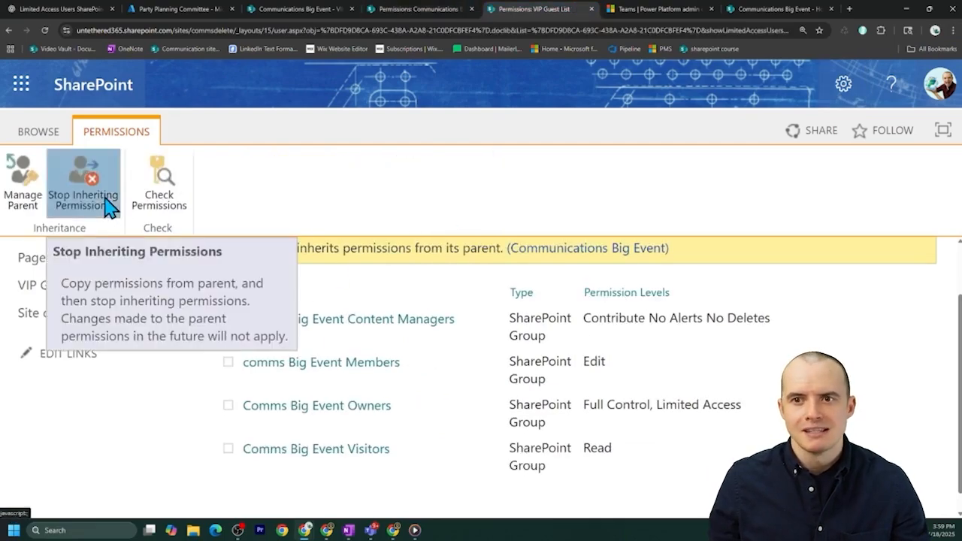
left_click(524, 116)
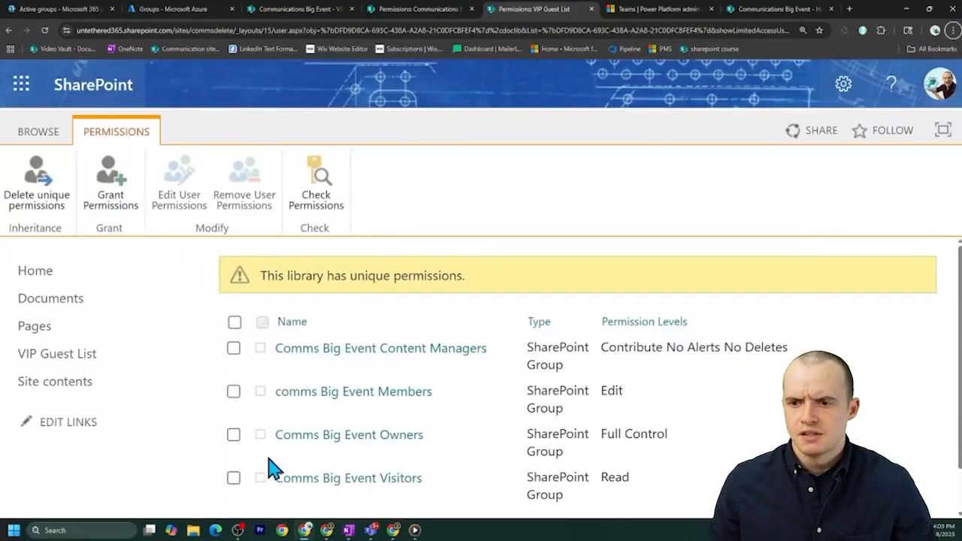
left_click(234, 479)
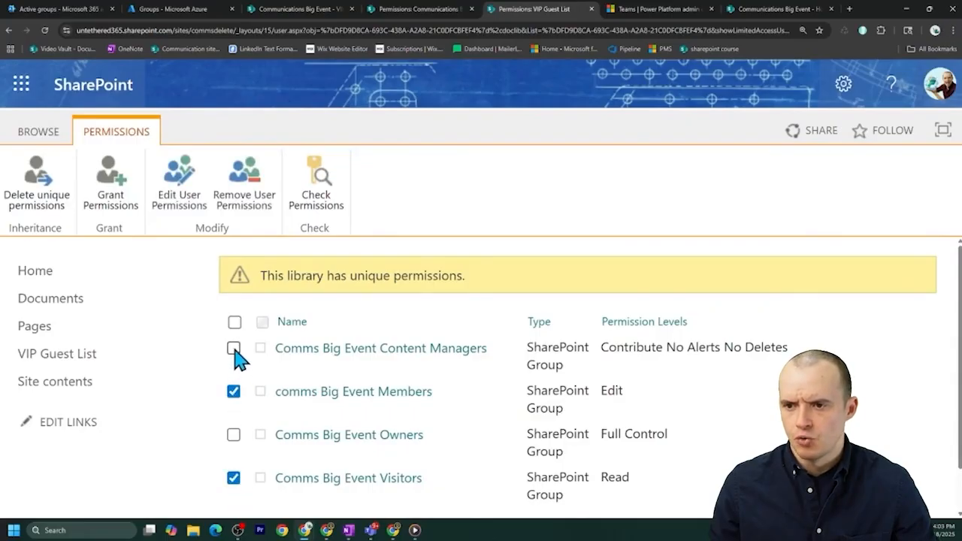
left_click(251, 200)
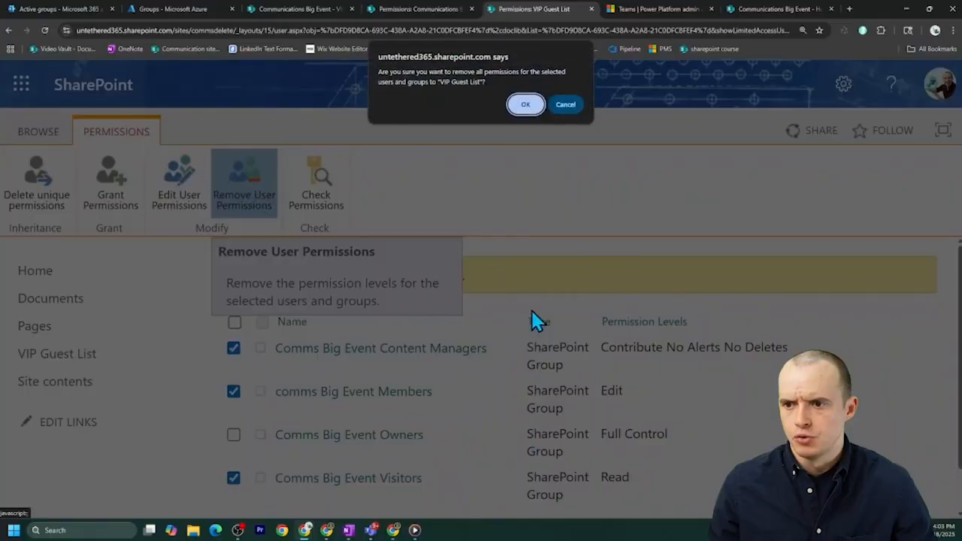
key("Return")
Review the existing groups and group creation options in the Microsoft 365 admin center and Azure
left_click(30, 9)
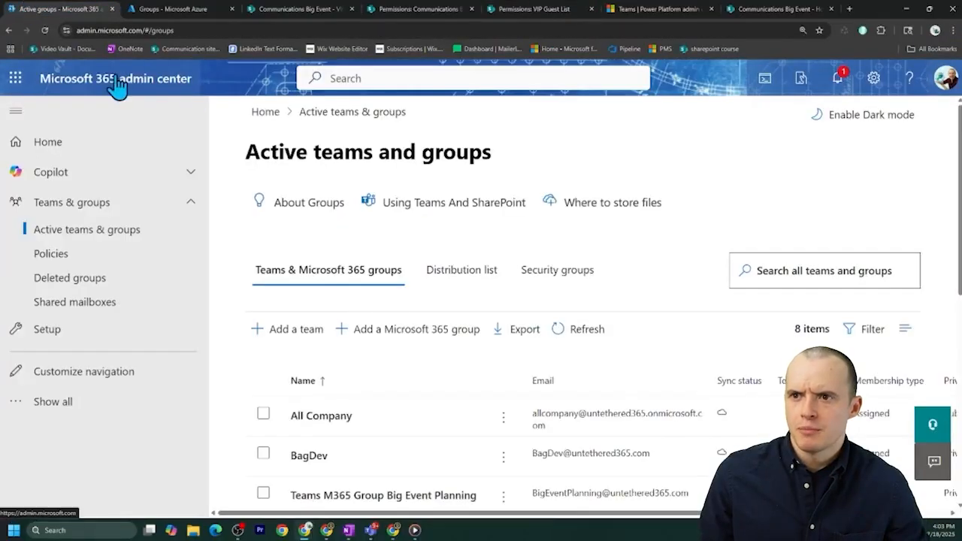
scroll(276, 249, "down", 2)
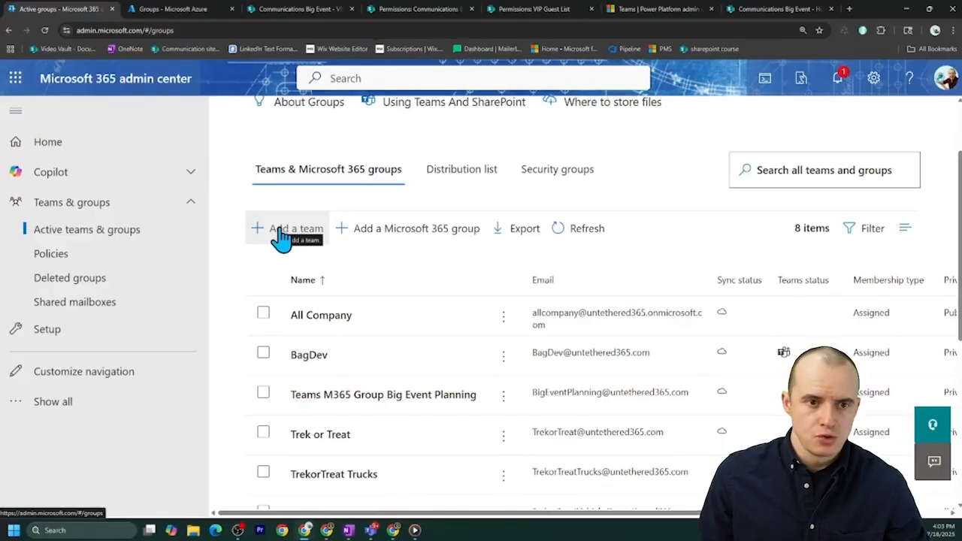
left_click(176, 8)
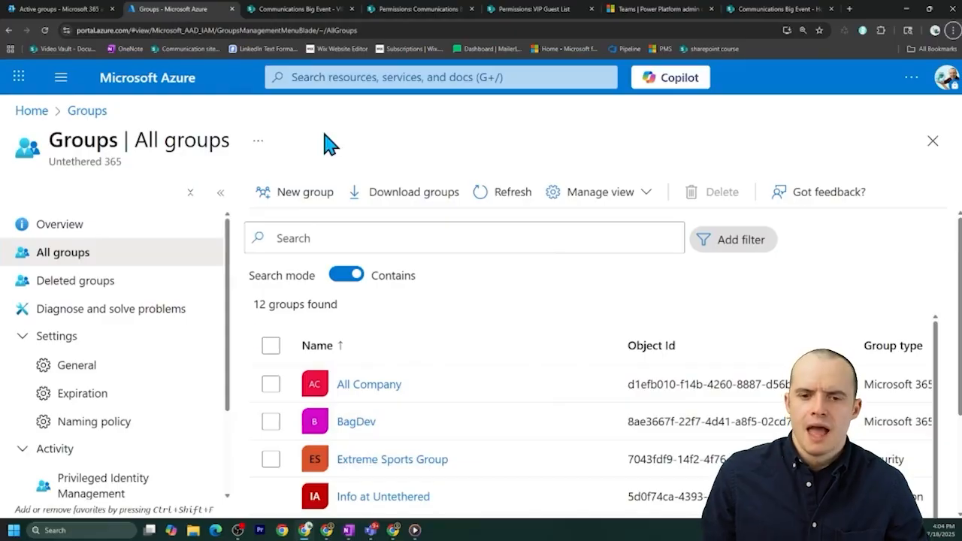
left_click(84, 9)
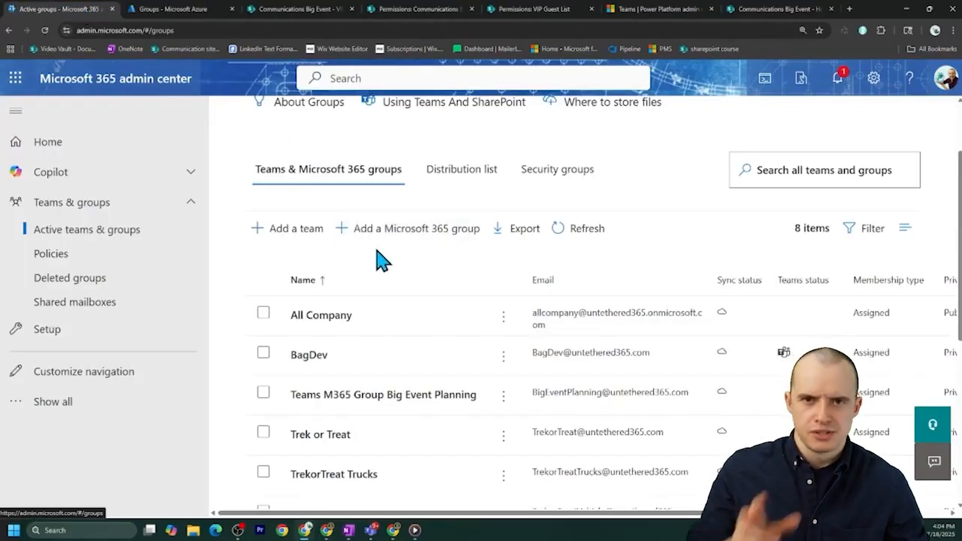
left_click(295, 229)
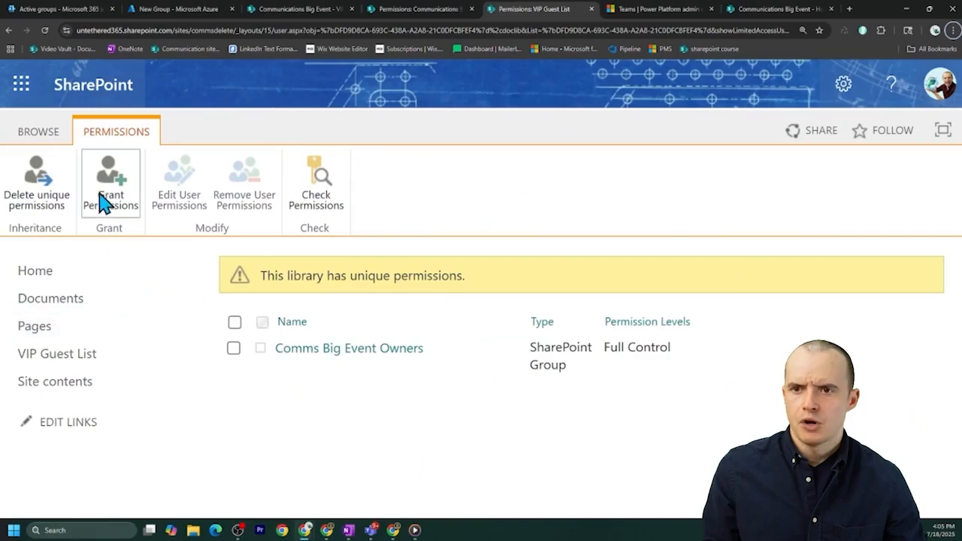
Start granting permissions on the VIP Guest List library and select the VIP Managers group in the Azure groups list
left_click(104, 201)
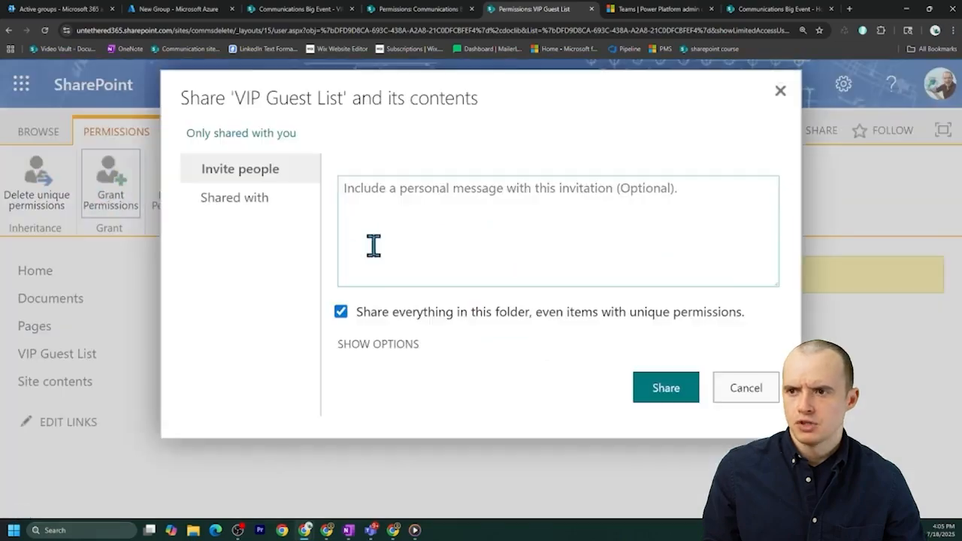
left_click(177, 9)
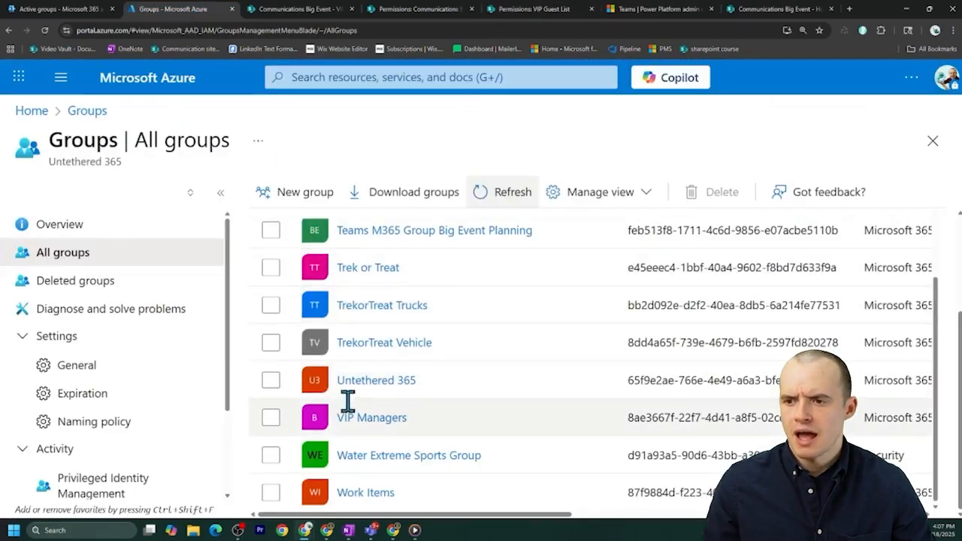
left_click(270, 418)
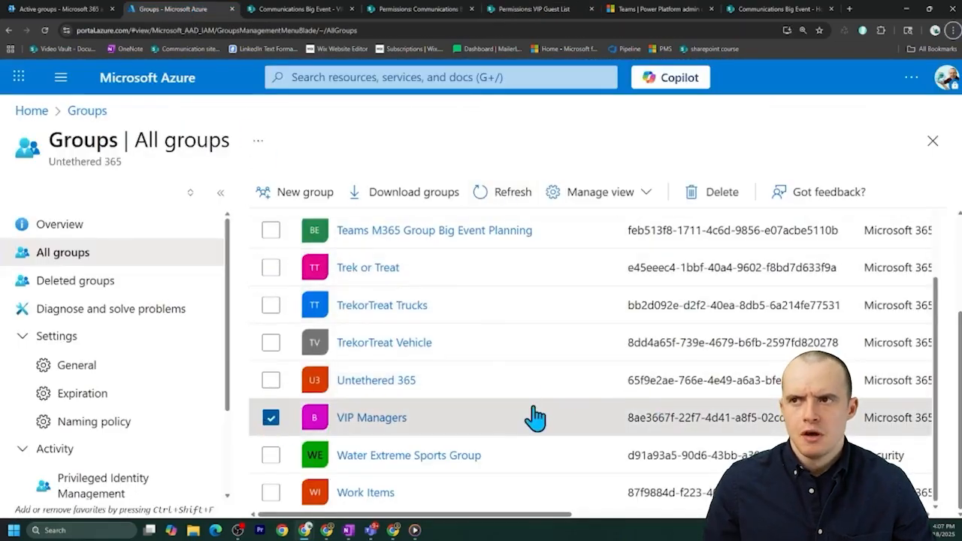
Share the VIP Guest List library directly with the second committee member at the Edit permission level
left_click(526, 10)
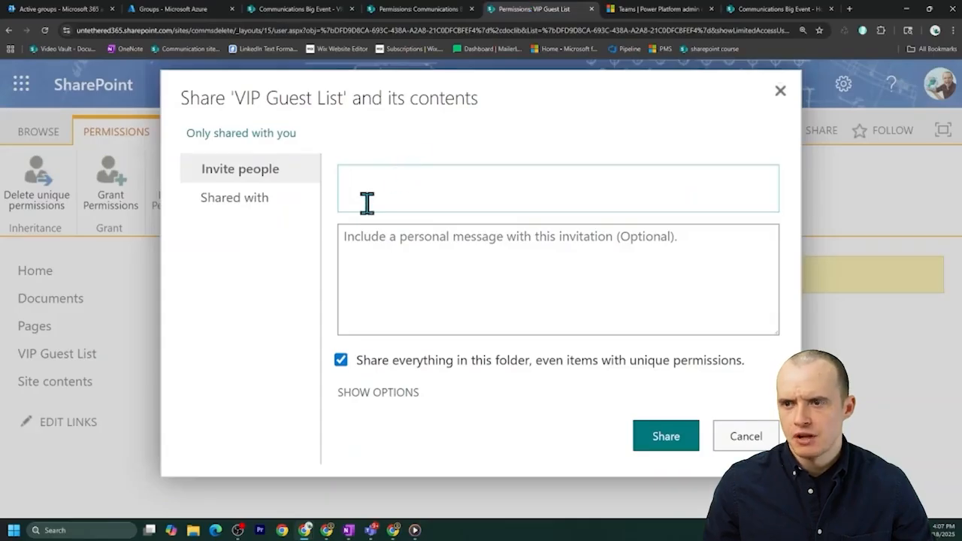
type("kelly")
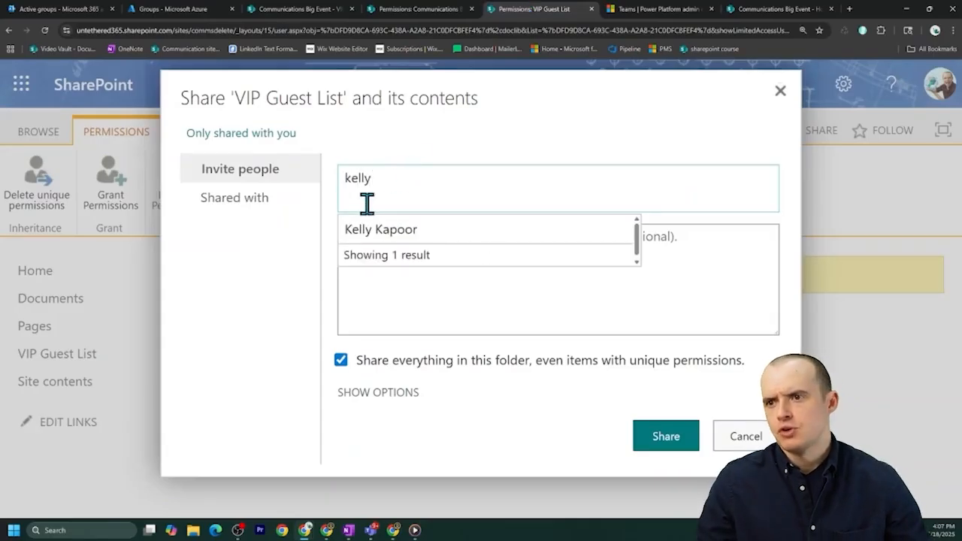
left_click(376, 232)
left_click(361, 393)
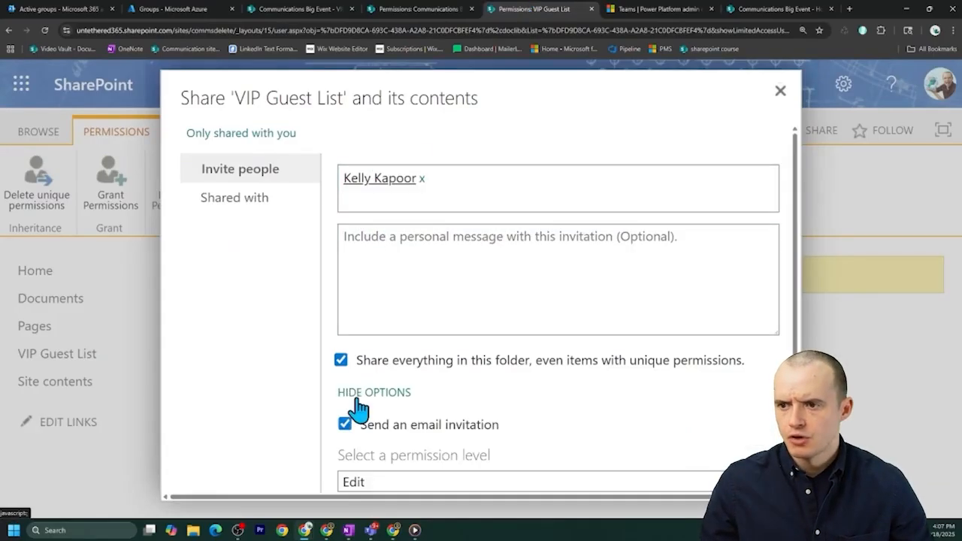
scroll(498, 406, "down", 1)
left_click(496, 421)
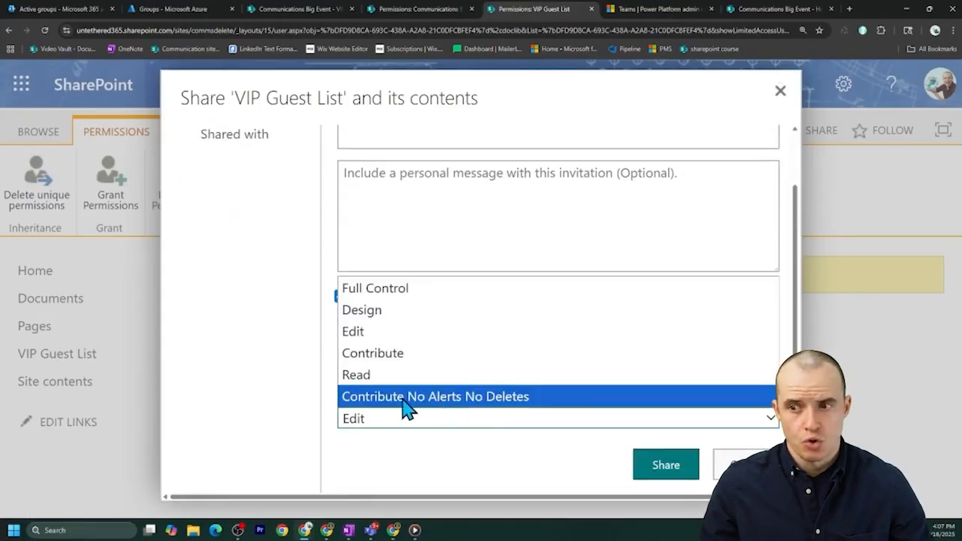
left_click(370, 342)
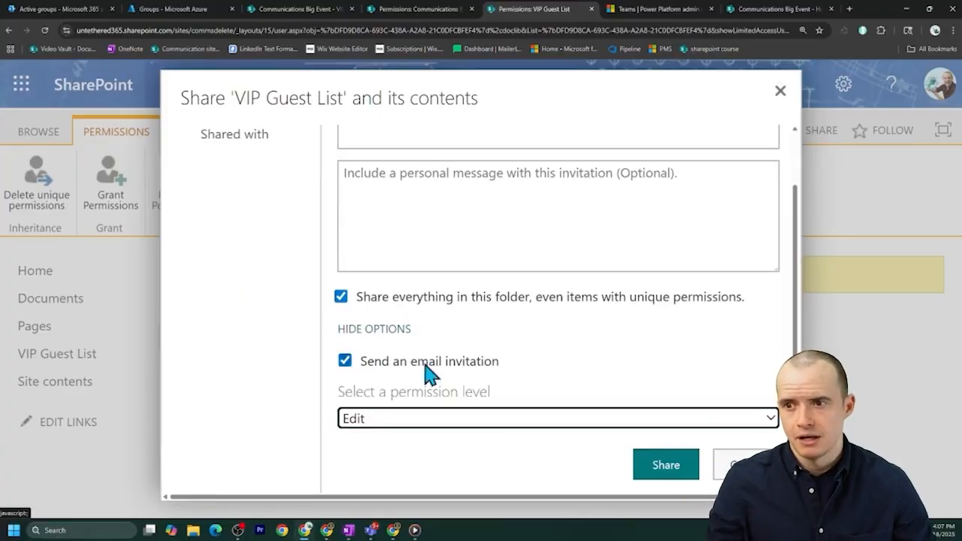
left_click(676, 475)
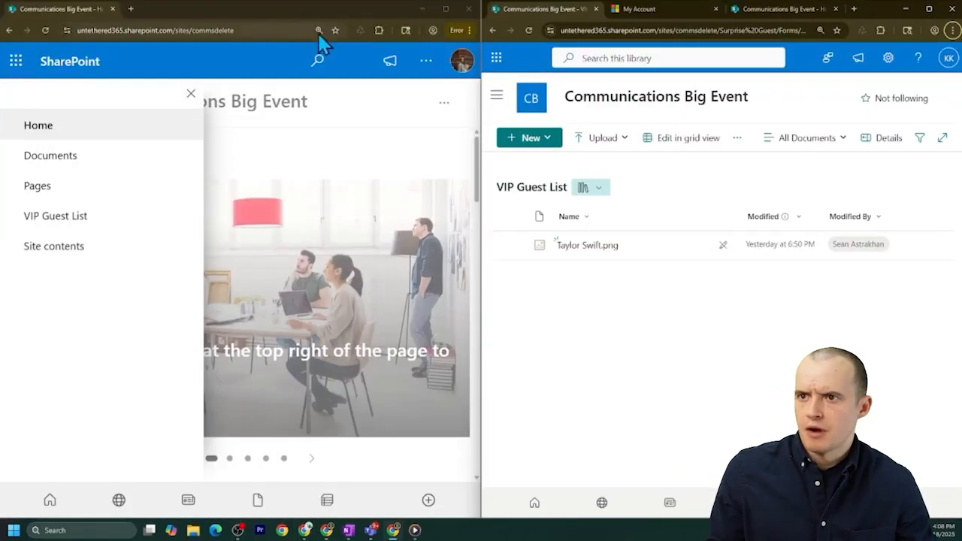
Reload the Communications Big Event site in both members' windows and check each member's site navigation for the VIP Guest List
left_click(300, 34)
key("Return")
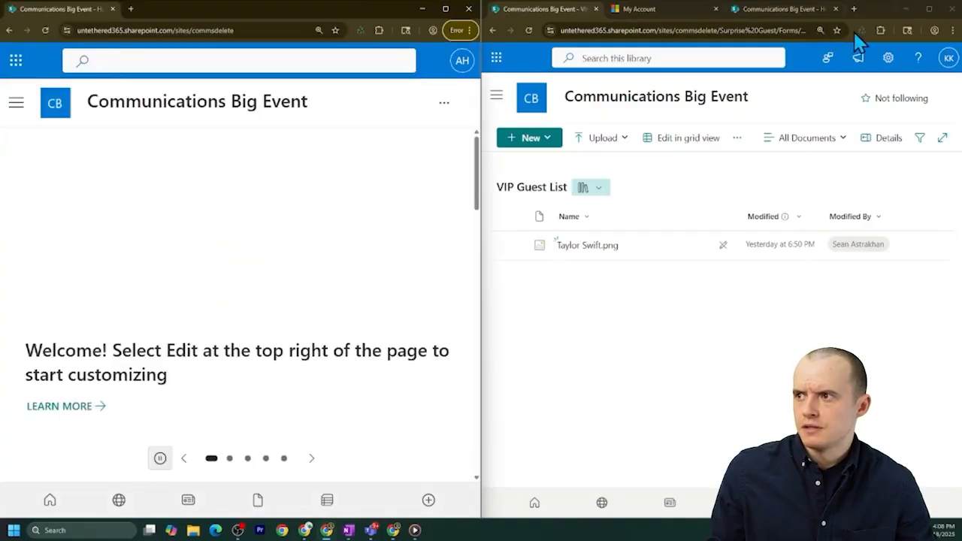
left_click(861, 32)
key("F5")
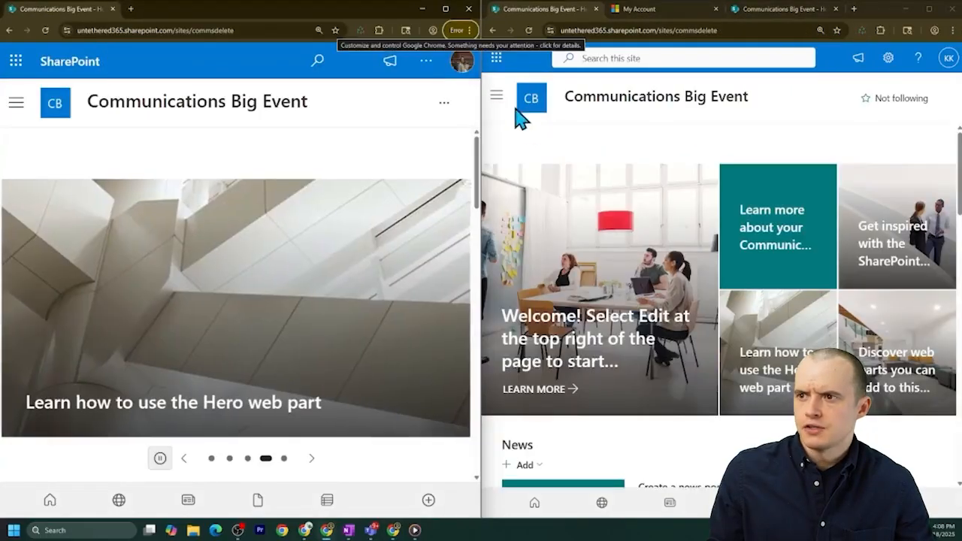
left_click(498, 97)
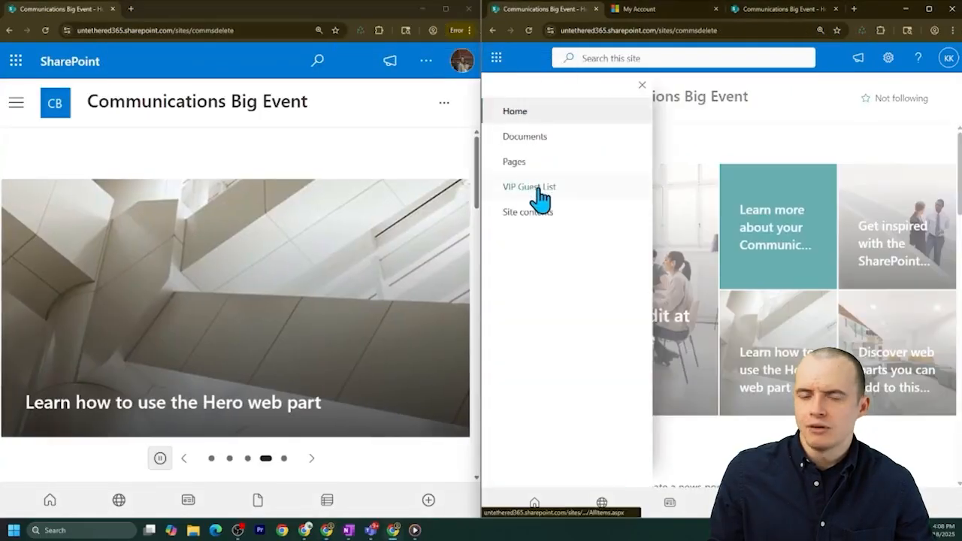
left_click(21, 119)
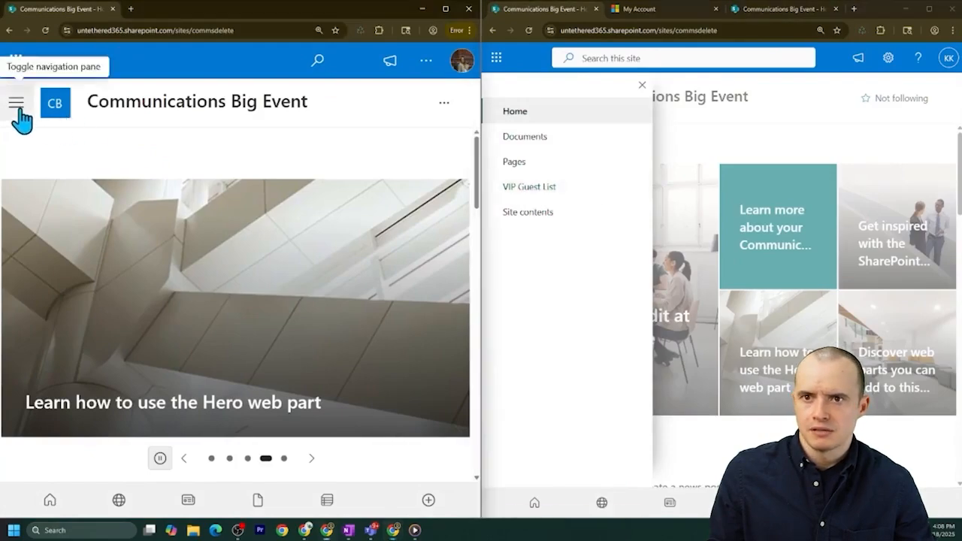
Check the first member's site navigation and open the VIP Guest List library in the second member's window
left_click(21, 119)
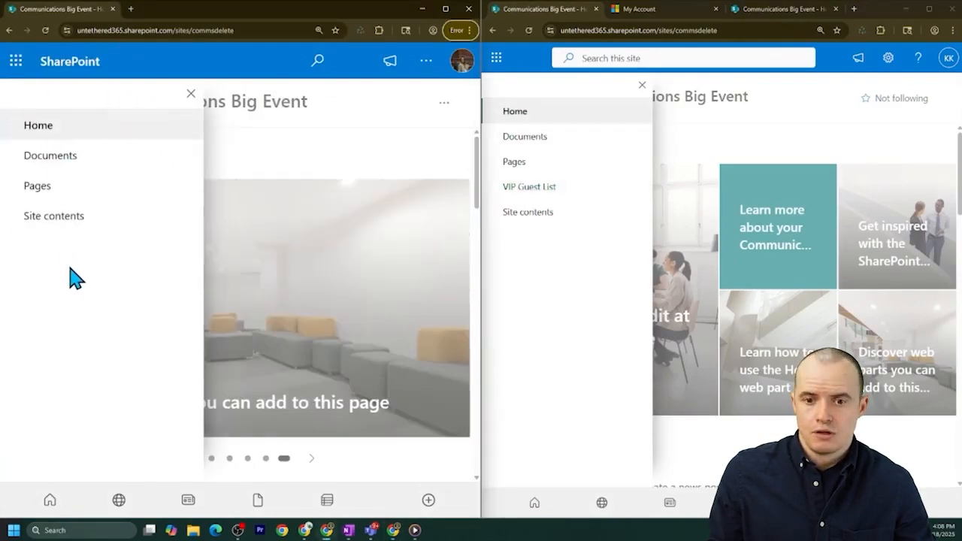
left_click(566, 194)
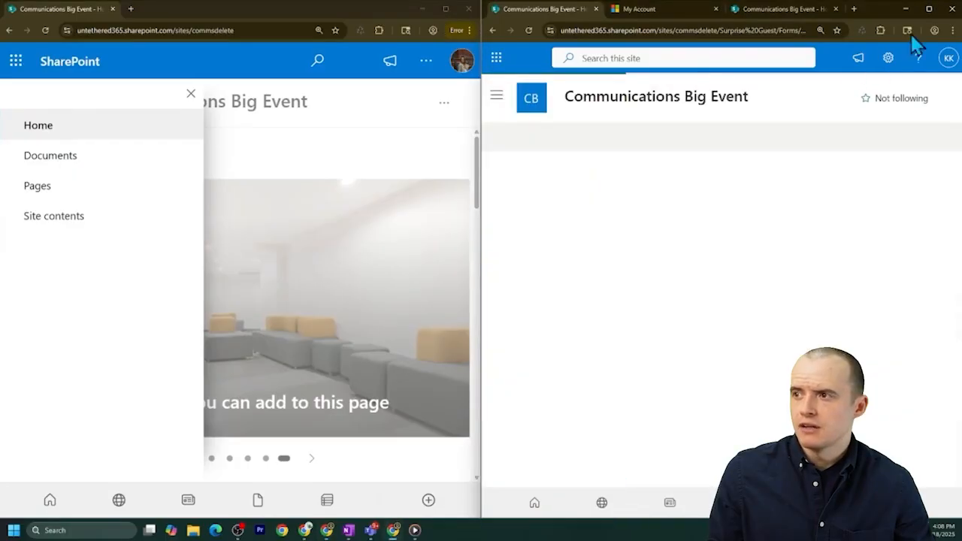
left_click(929, 8)
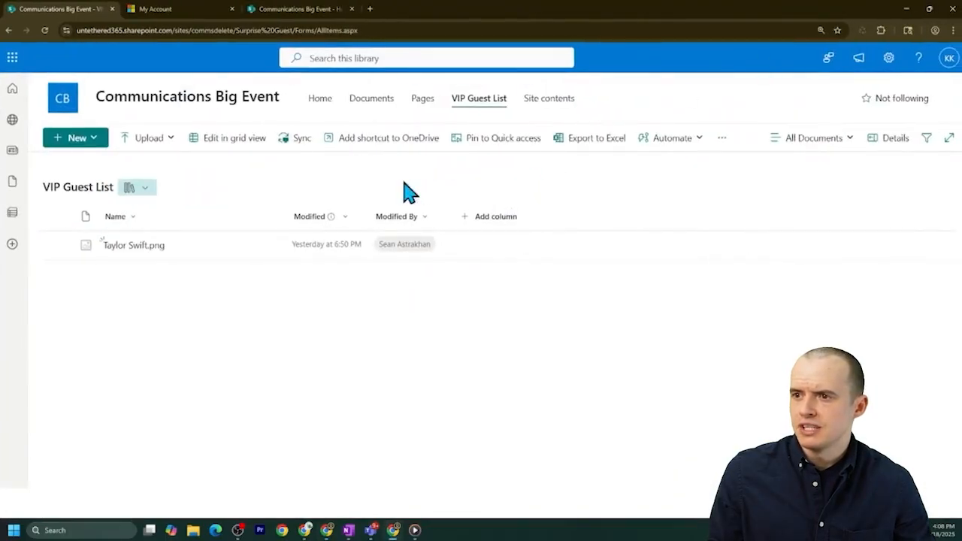
key("ctrl+plus")
key("ctrl+plus")
key("ctrl+plus")
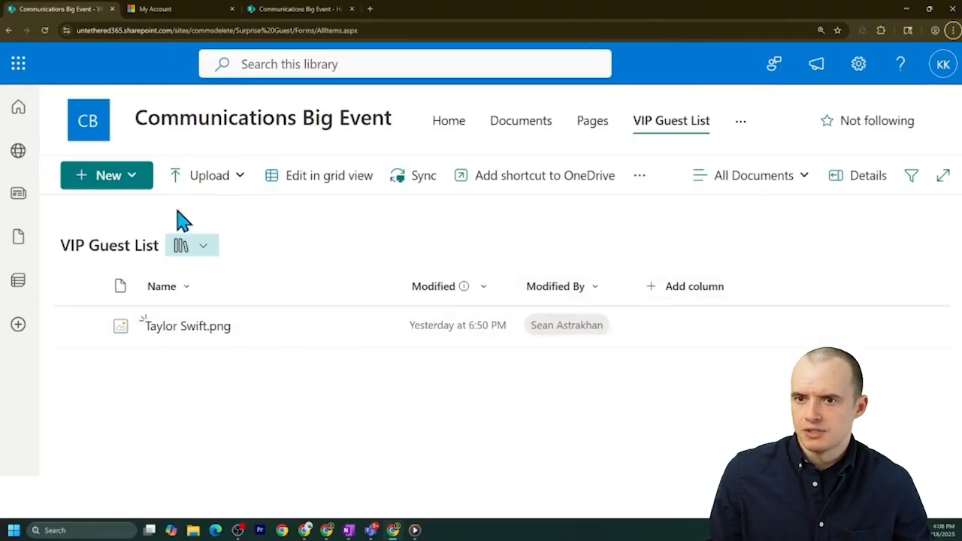
Add the image Guy who played Jerry on Seinfield.png to the VIP Guest List and view the Documents library's creation options
left_click(114, 189)
left_click(116, 190)
left_click(651, 288)
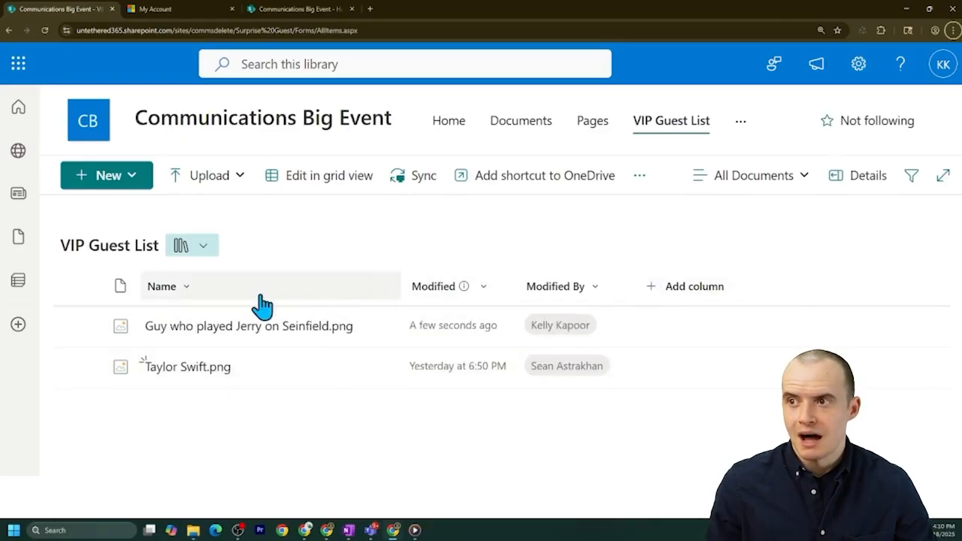
left_click(520, 137)
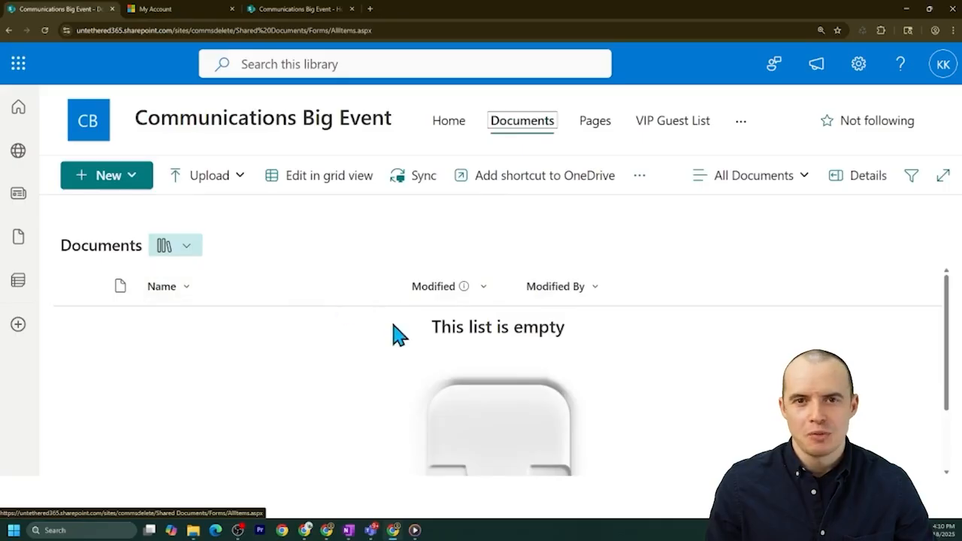
left_click(151, 186)
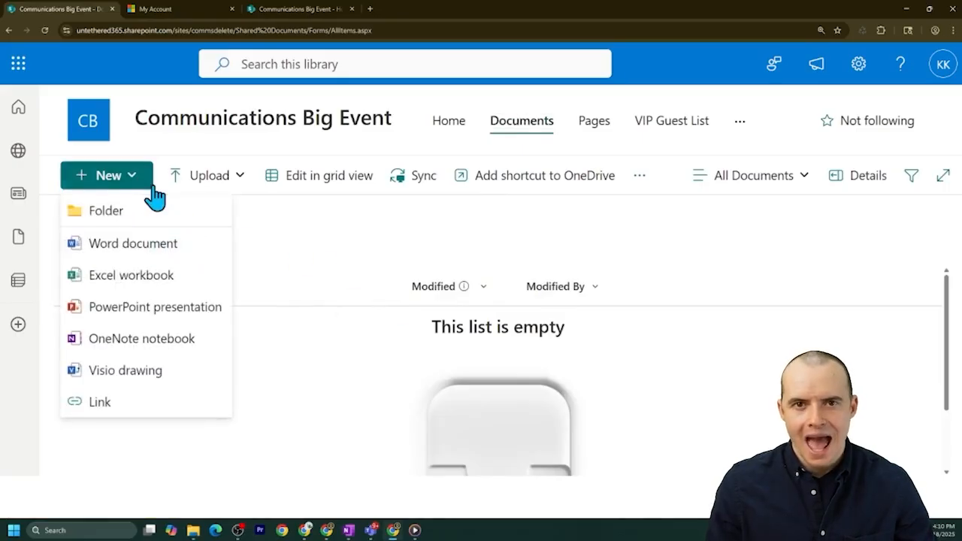
Review the Comms Big Event Content Managers permission level on the site's permissions page and show the items with different permissions
mouse_move(304, 530)
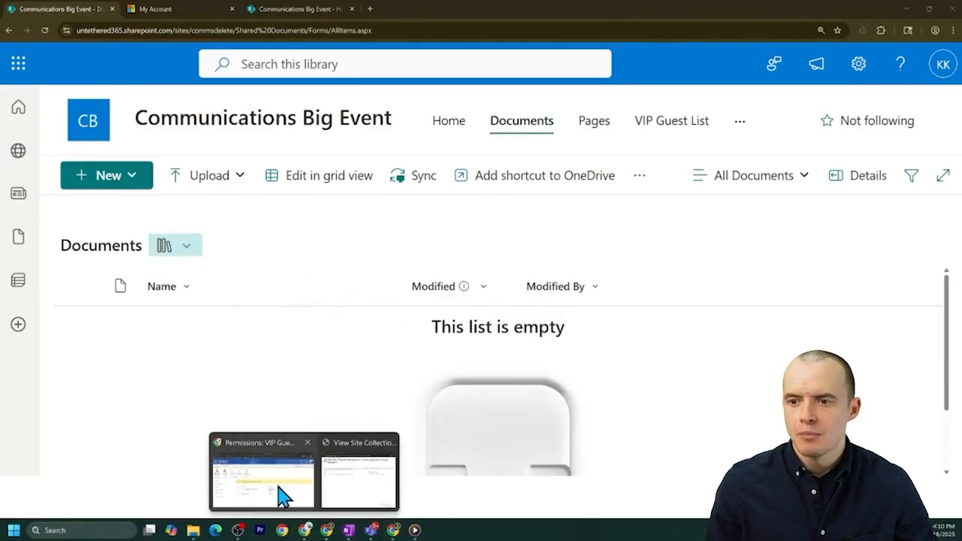
left_click(279, 495)
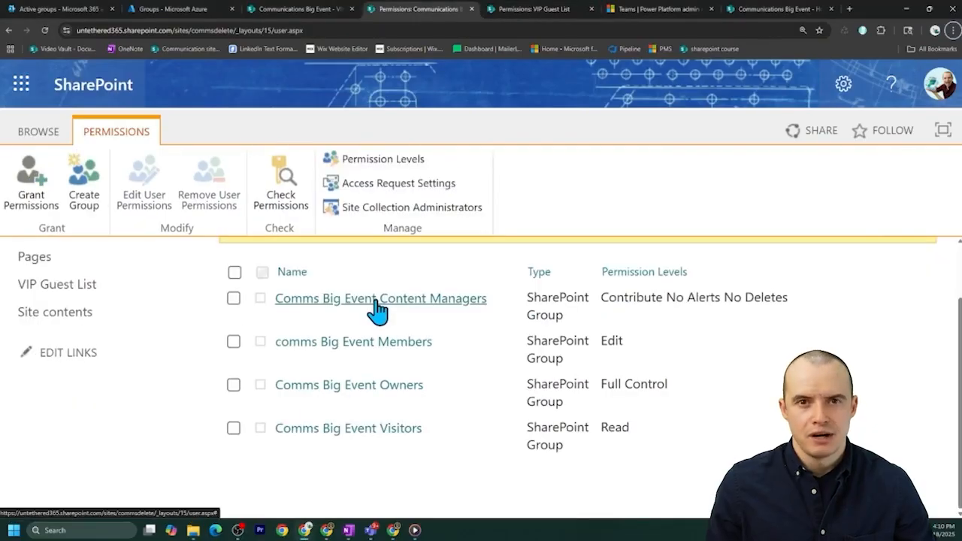
left_click_drag(606, 297, 803, 297)
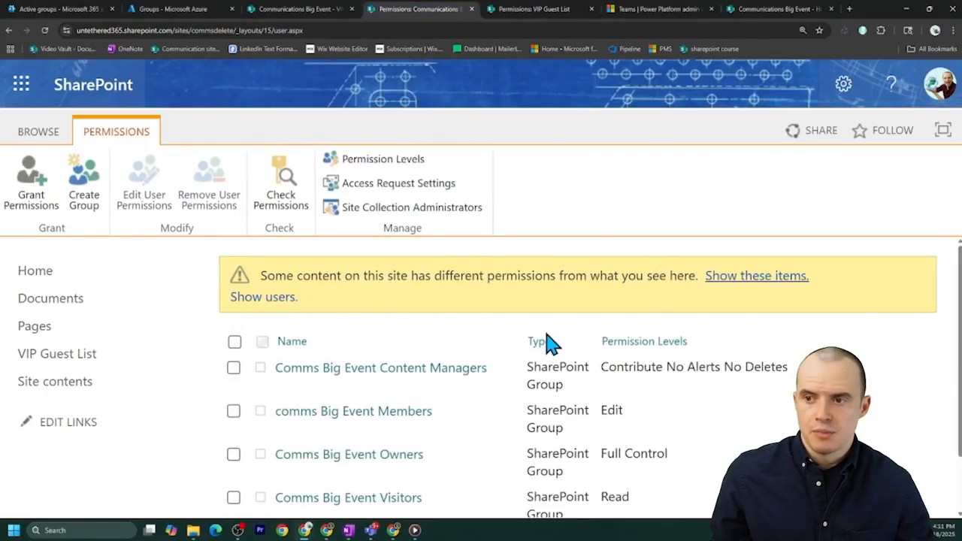
left_click_drag(260, 276, 671, 276)
left_click(671, 276)
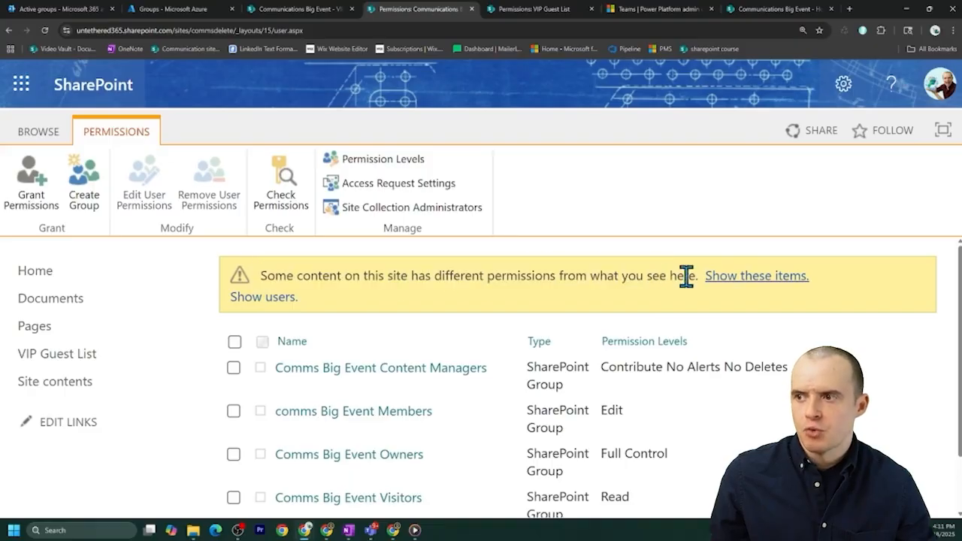
left_click(726, 286)
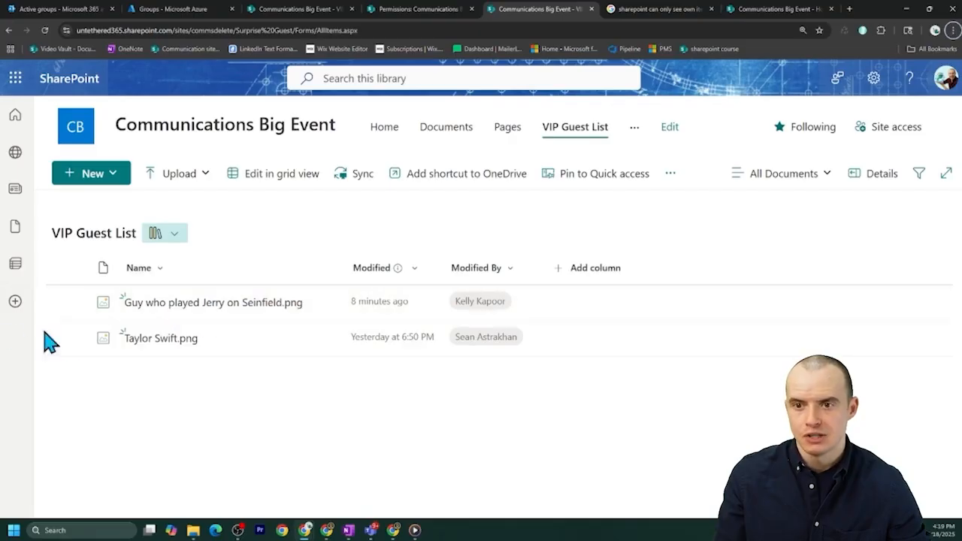
Open the Expense tracker list's advanced settings and examine the item-level permission options for read, create and edit access
left_click(73, 339)
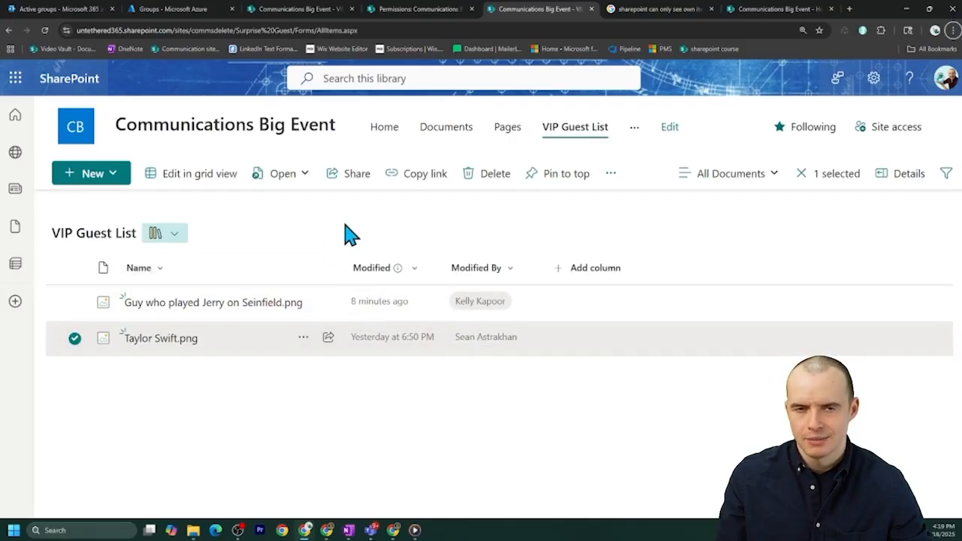
left_click(635, 128)
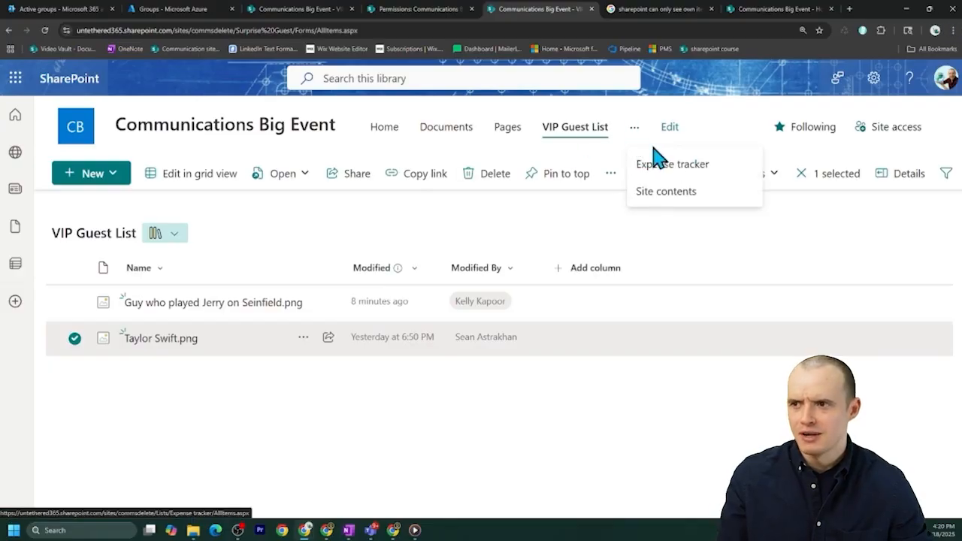
left_click(661, 169)
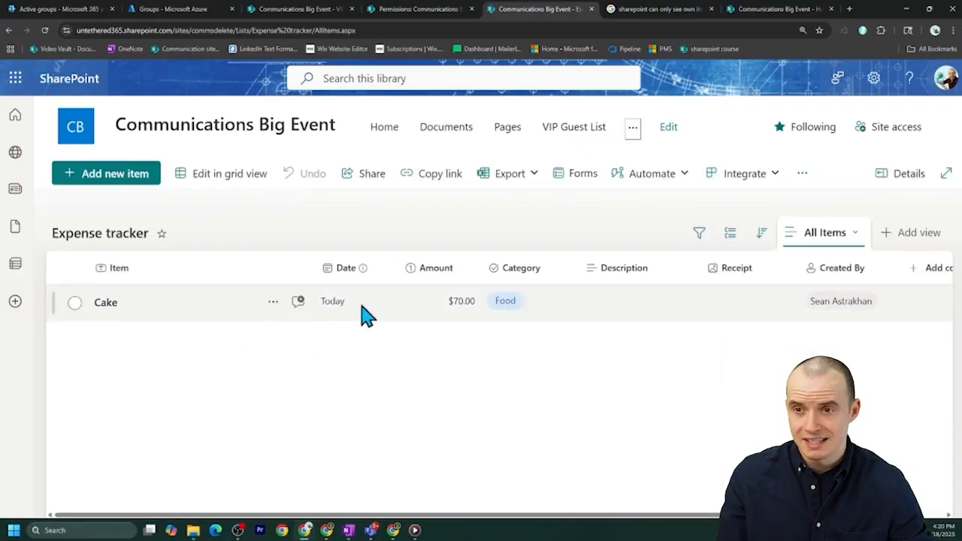
left_click(874, 78)
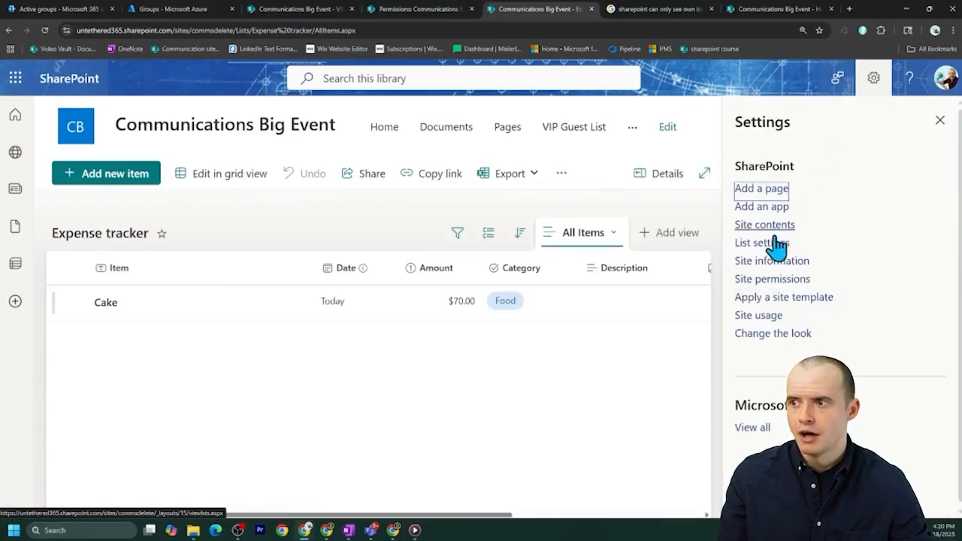
left_click(762, 243)
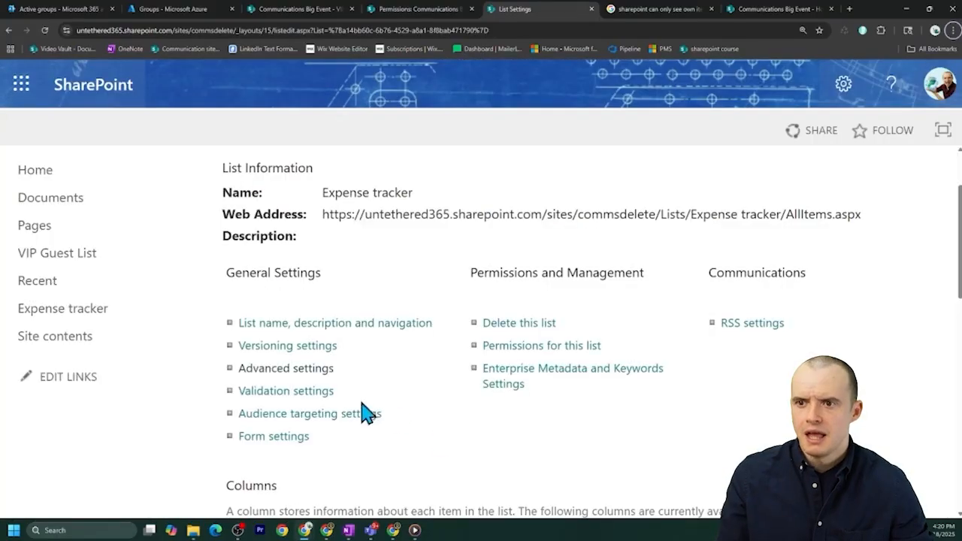
left_click(282, 369)
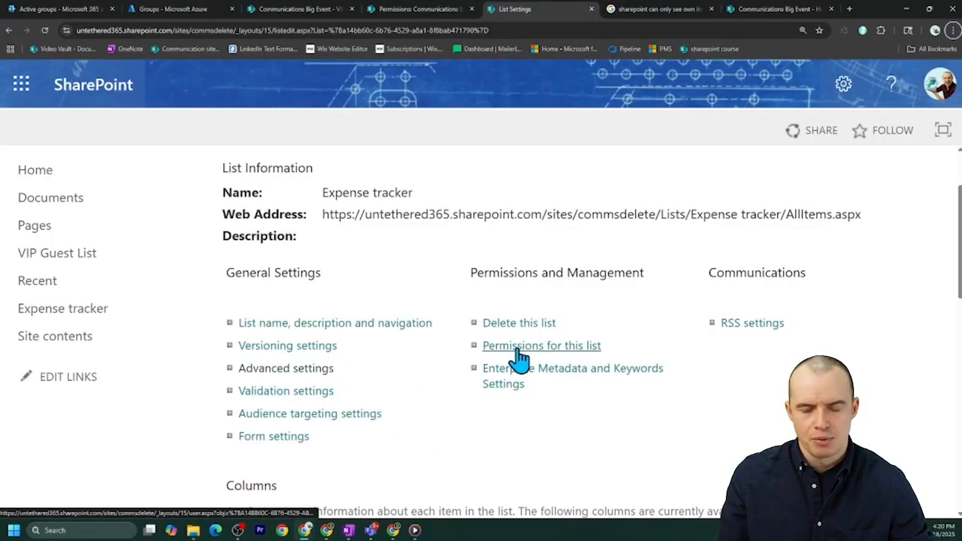
left_click(302, 368)
scroll(462, 257, "down", 3)
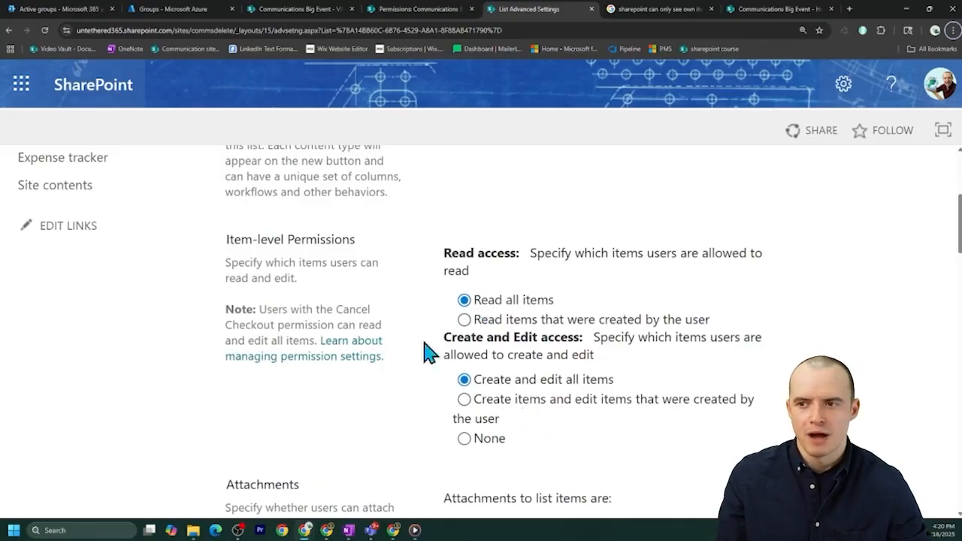
Return to the VIP Guest List library and reopen the Expense tracker list from the site navigation
left_click(290, 9)
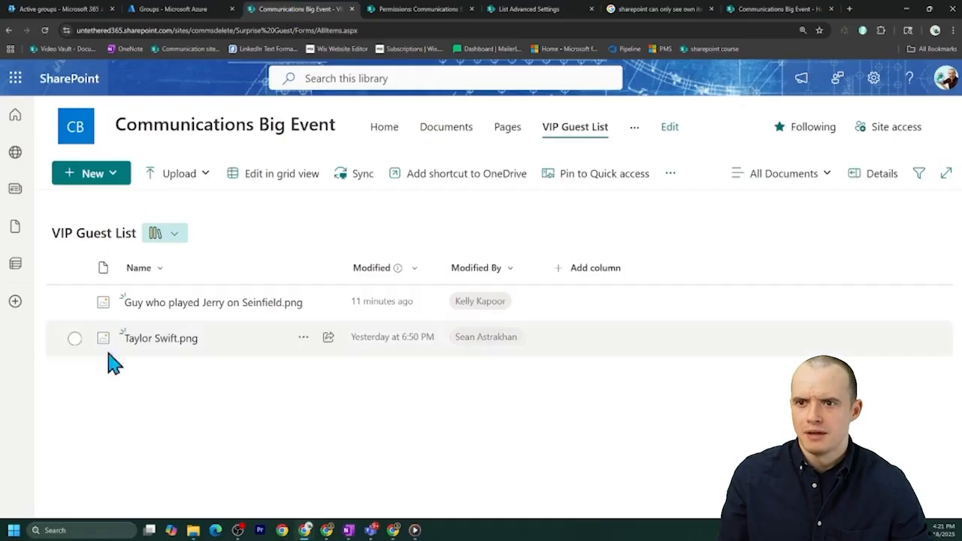
left_click(634, 126)
left_click(642, 171)
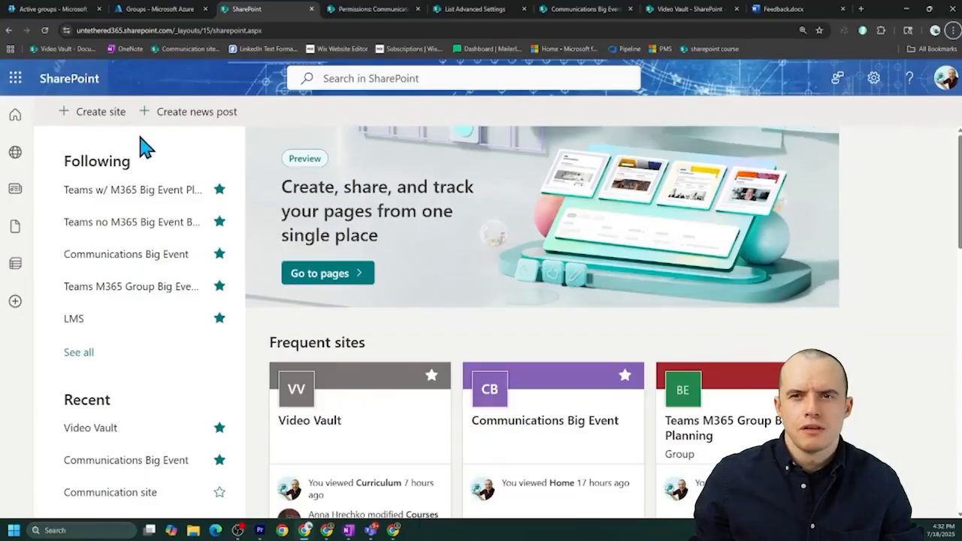
Start creating a new SharePoint team site with the Standard team template
left_click(109, 114)
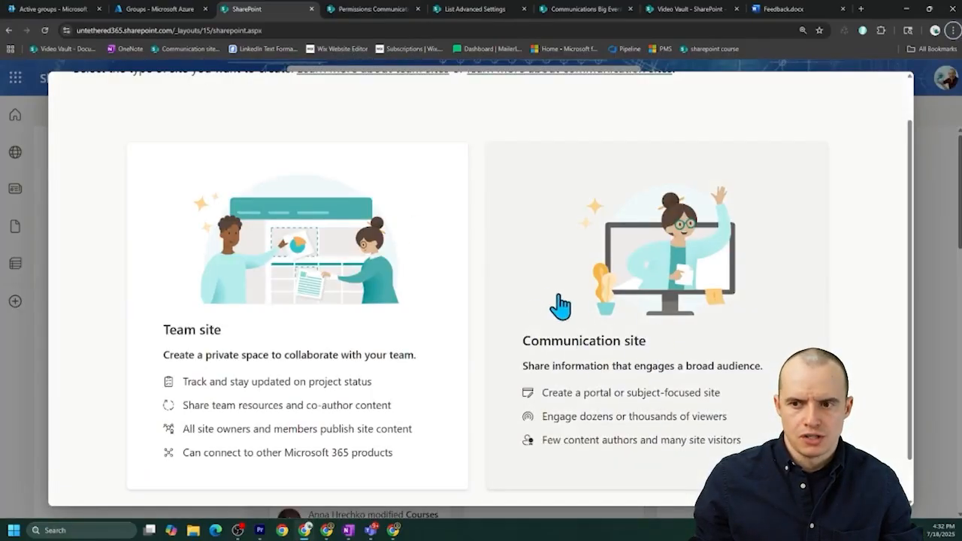
left_click(314, 292)
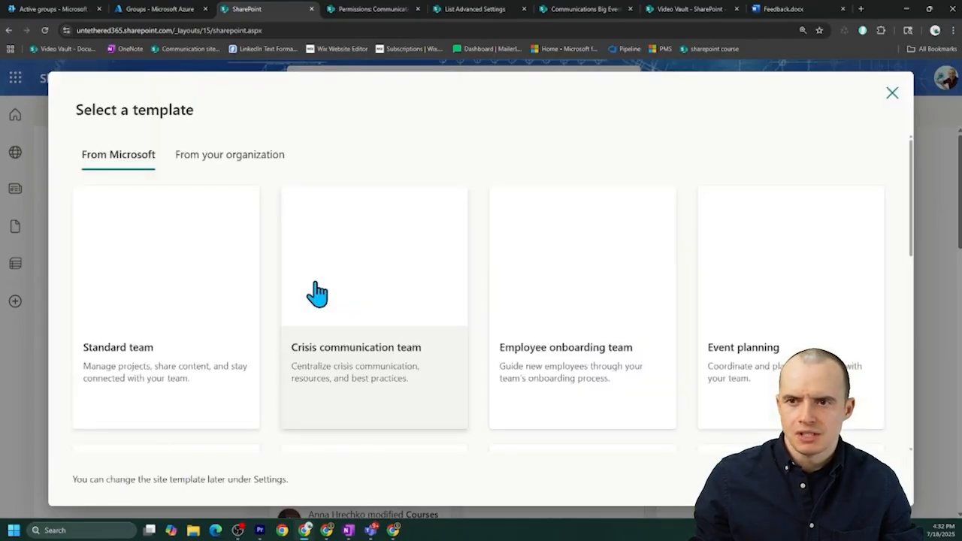
left_click(188, 284)
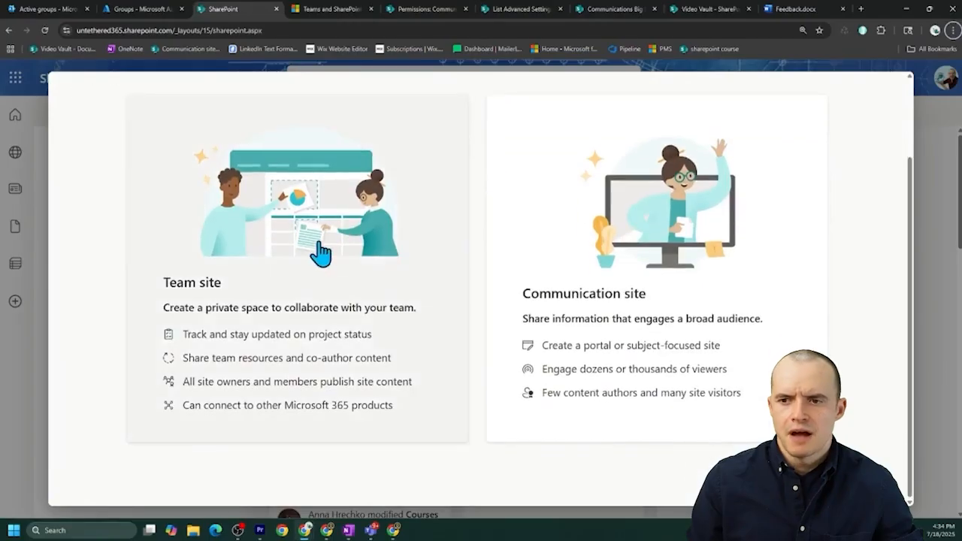
left_click(324, 251)
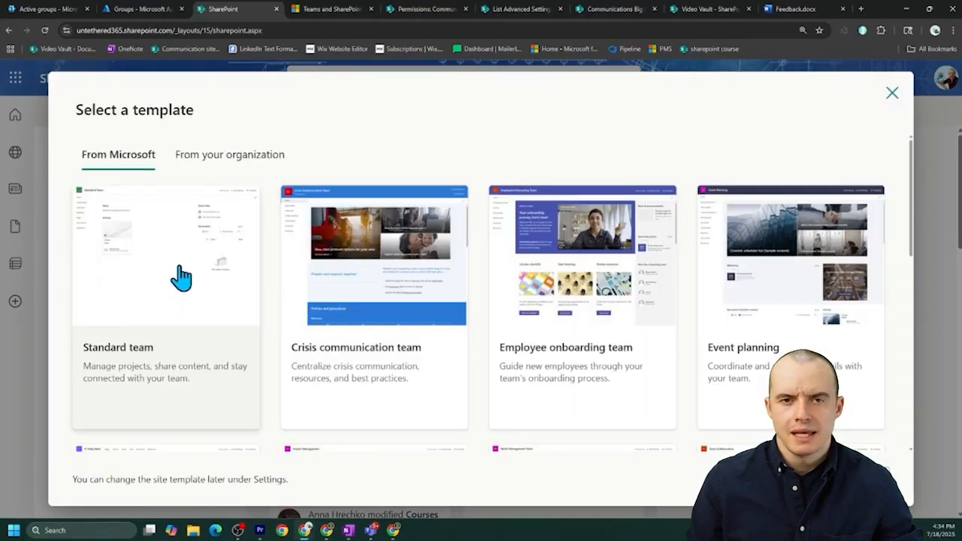
left_click(180, 276)
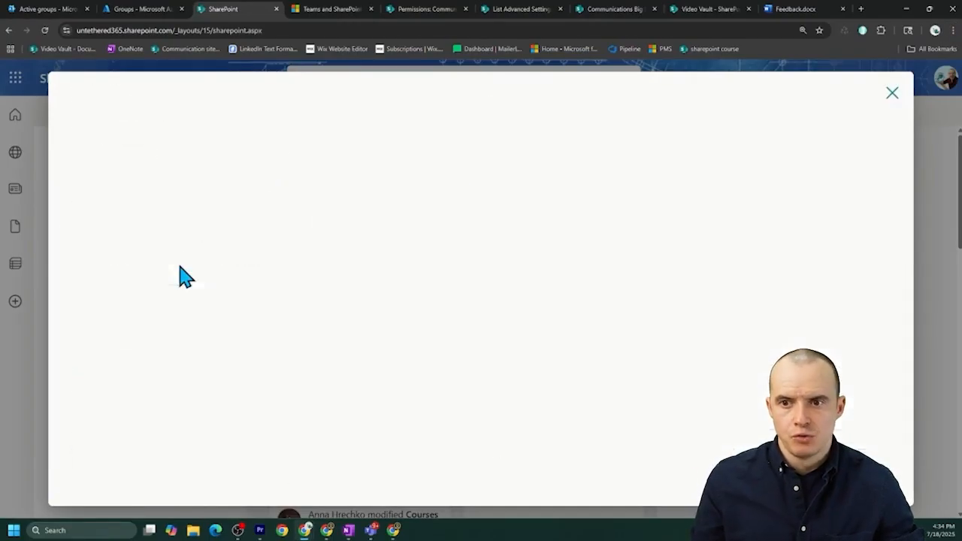
scroll(709, 415, "down", 2)
left_click(790, 479)
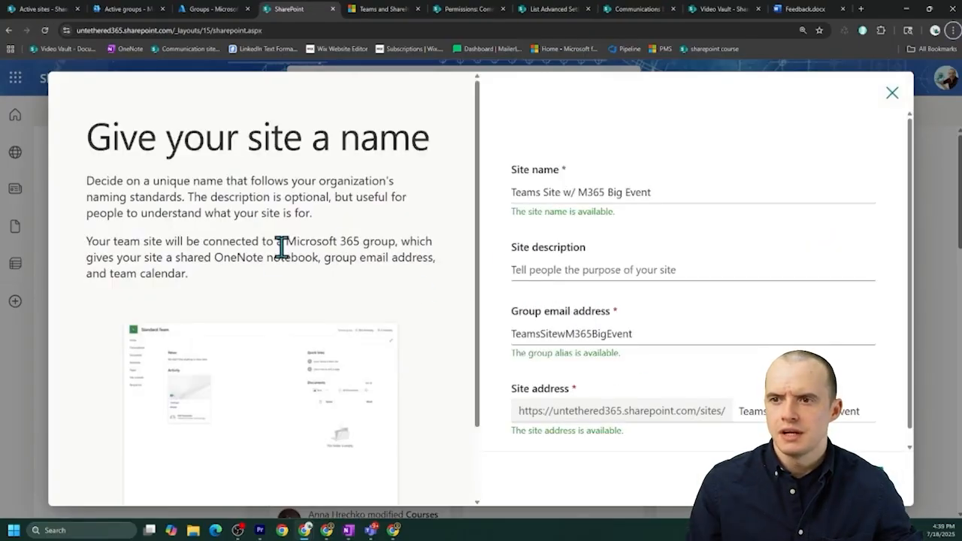
Examine the site creation text about the connected Microsoft 365 group, shared OneNote notebook, group email and team calendar
left_click_drag(284, 243, 370, 242)
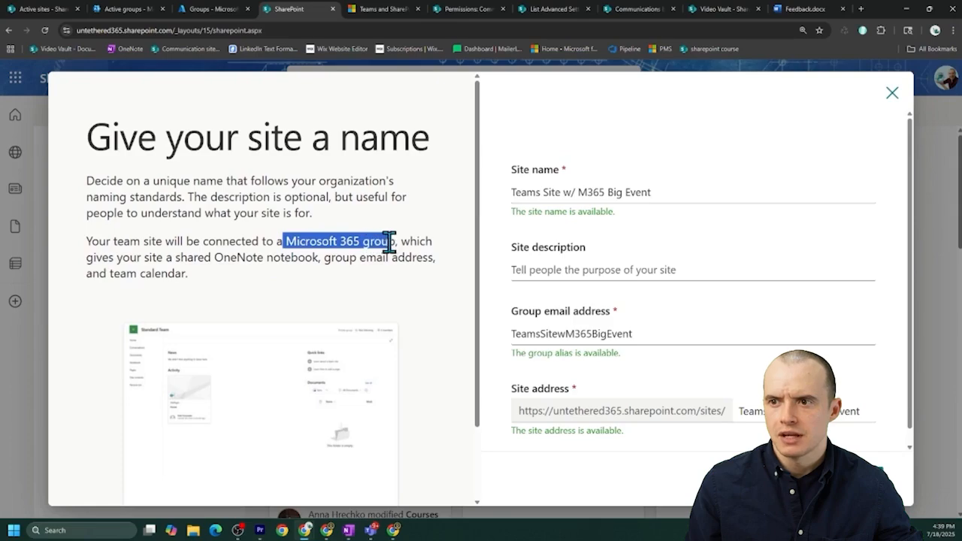
double_click(215, 258)
double_click(379, 258)
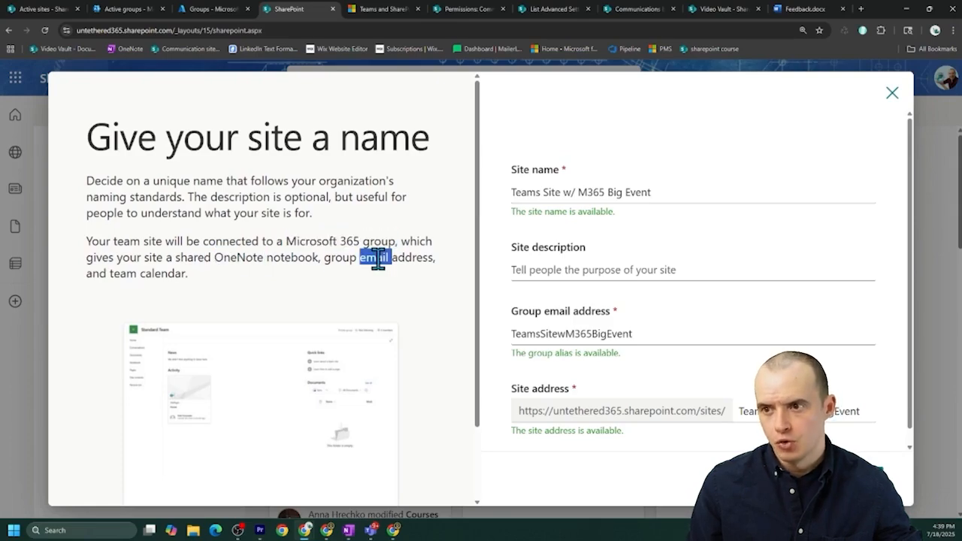
triple_click(128, 277)
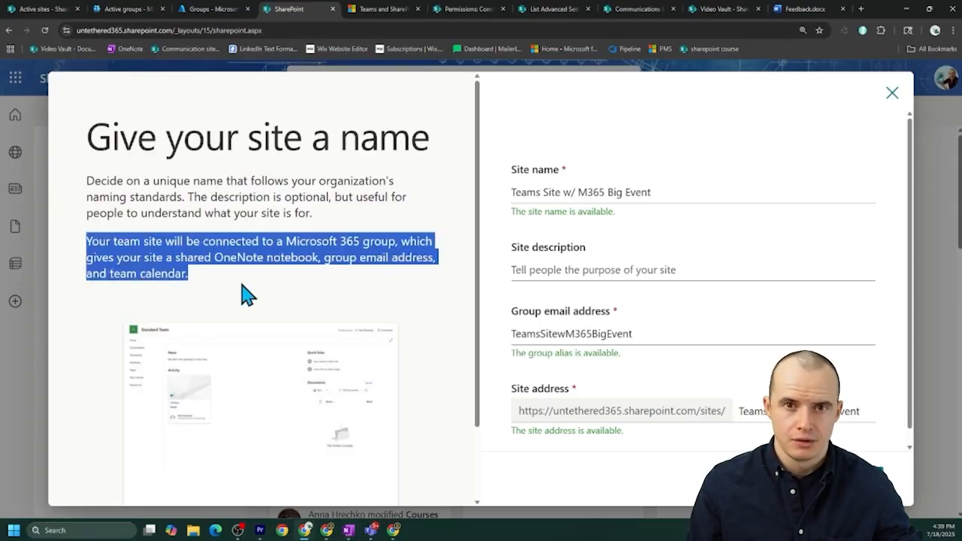
Create the team site under the name Teams Site w/ M365 Big Event
triple_click(570, 189)
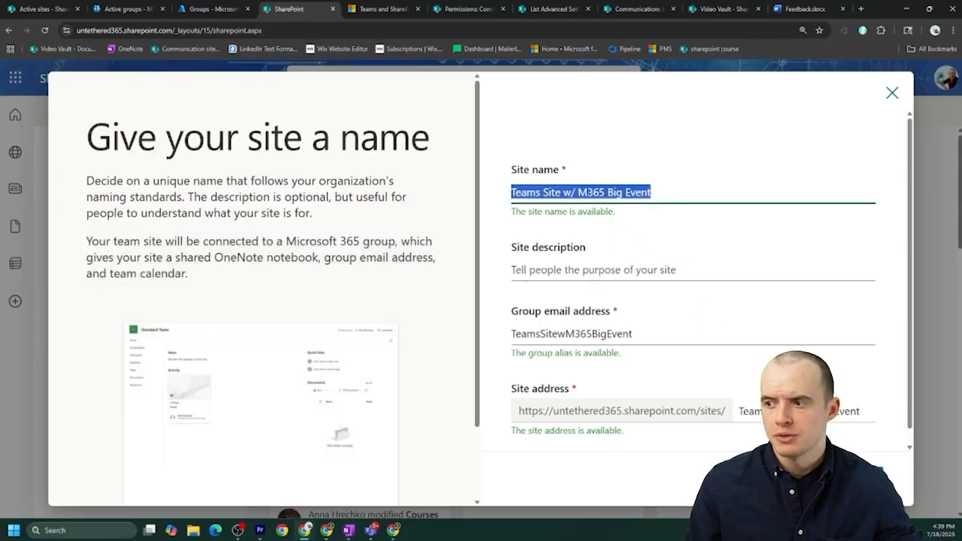
left_click(855, 479)
left_click(855, 479)
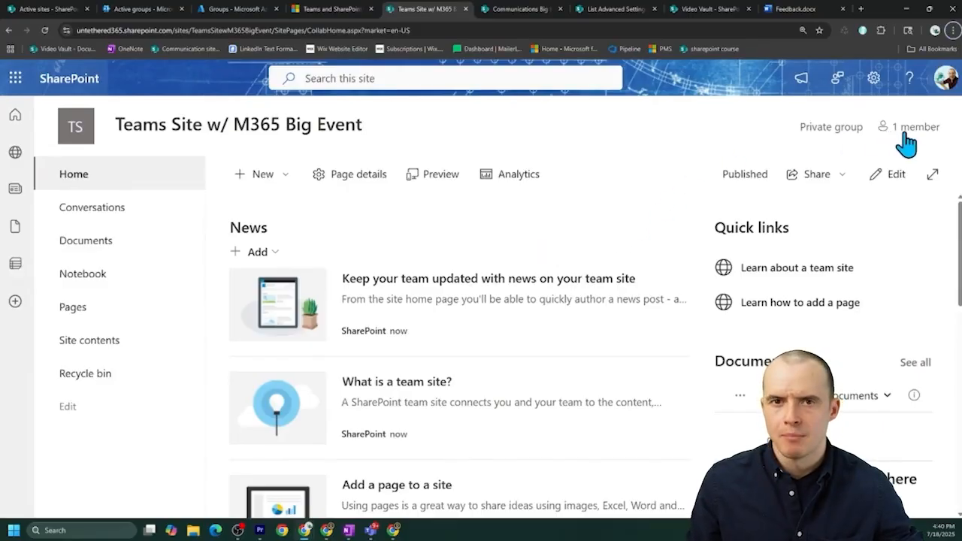
Switch to the Communications Big Event site and check its site access for comparison with the team site
left_click(524, 10)
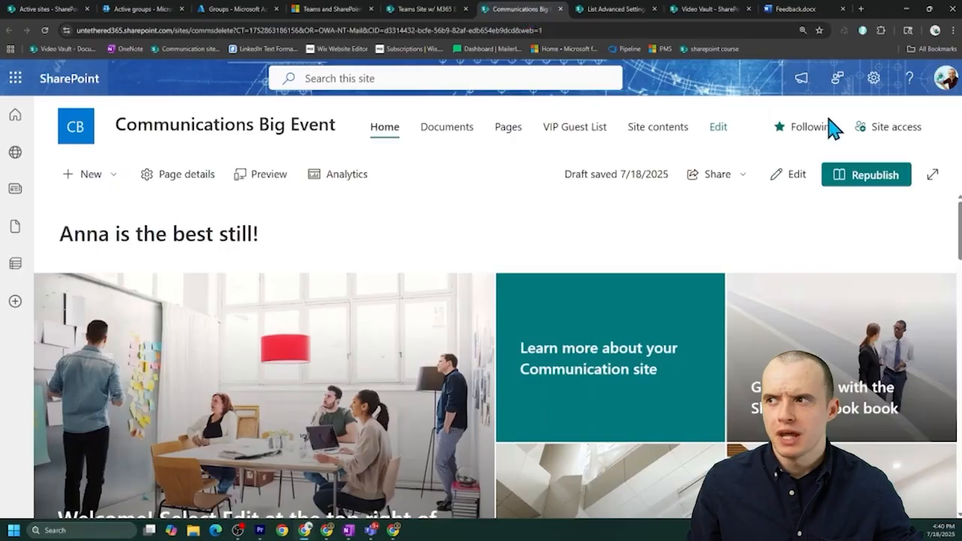
left_click(867, 141)
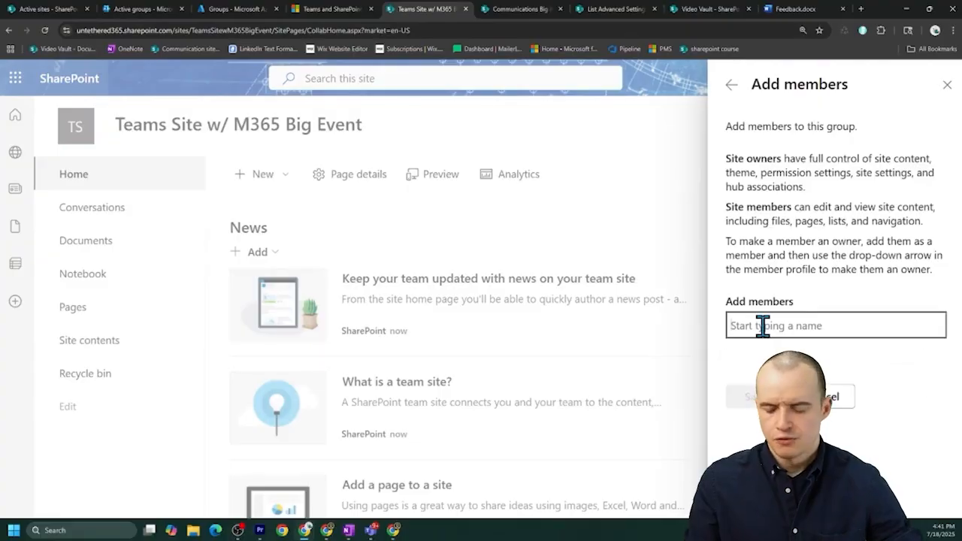
Add a colleague to the pending new members of the team site's group and view the available roles
type("anna")
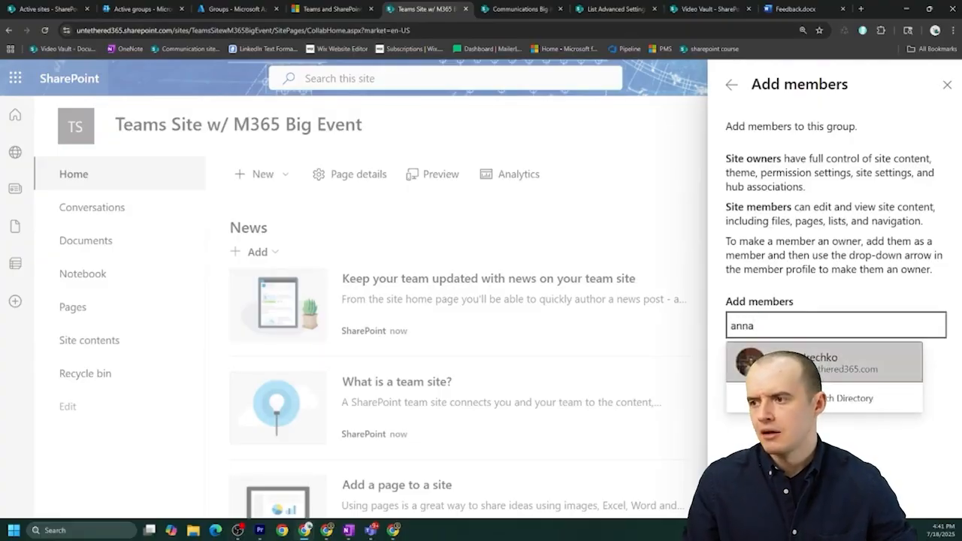
left_click(824, 362)
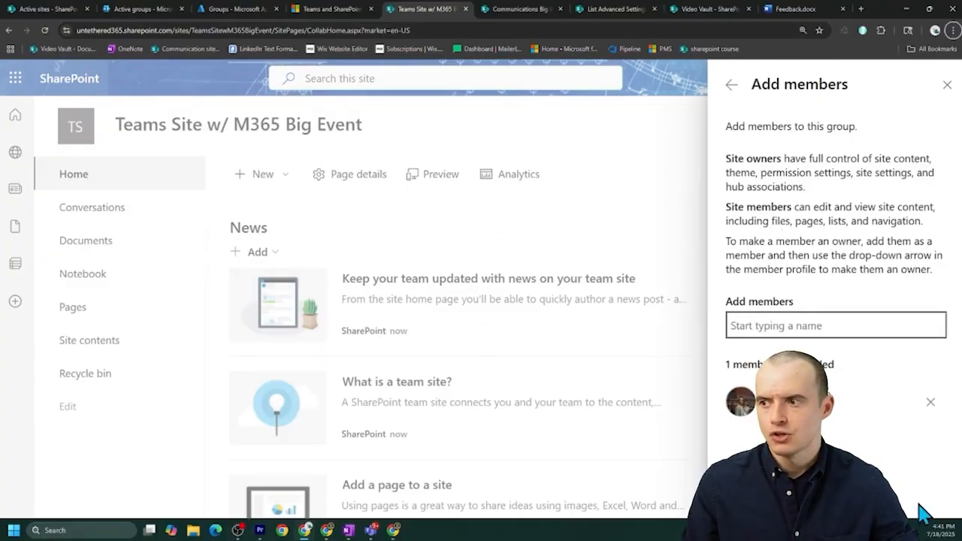
left_click(824, 427)
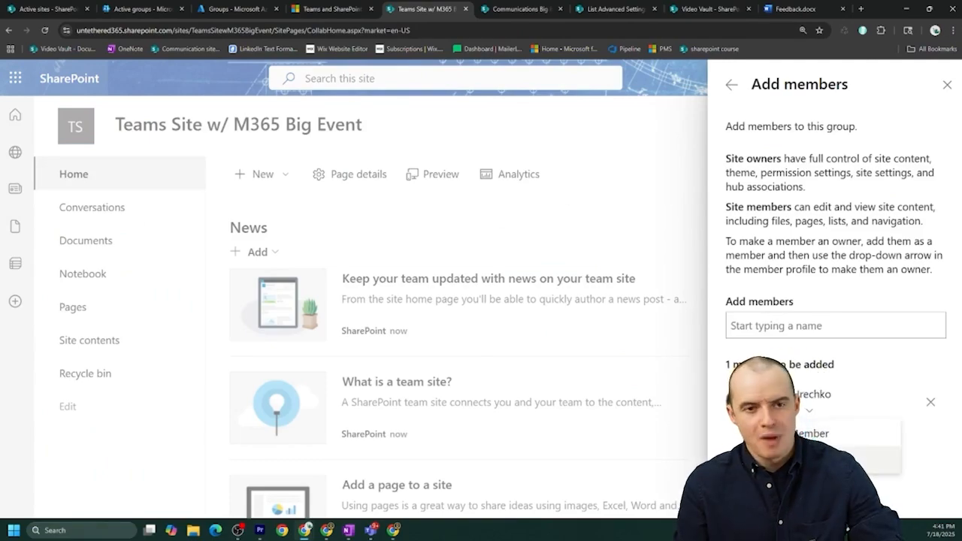
Check who the owners, members and visitors are in the site access of the Communications Big Event site
left_click(527, 9)
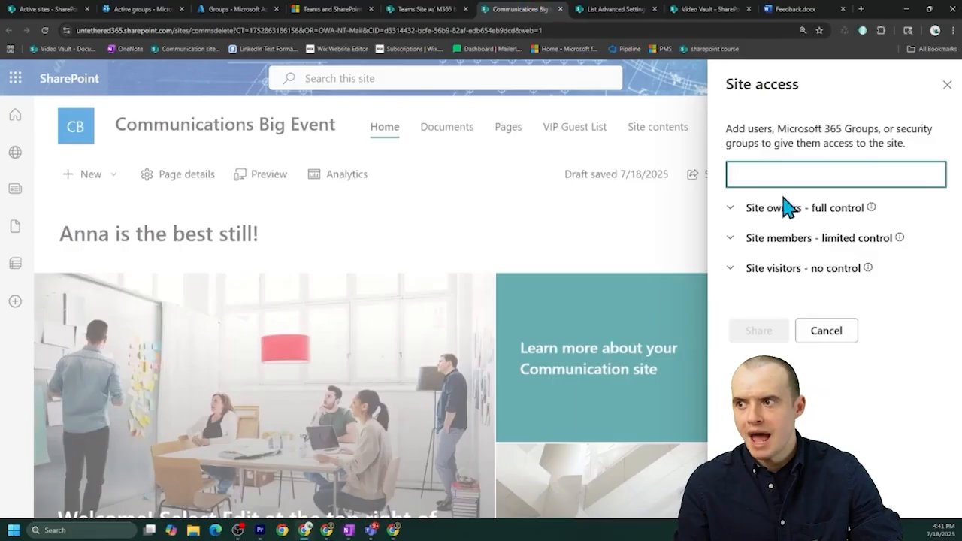
left_click(782, 239)
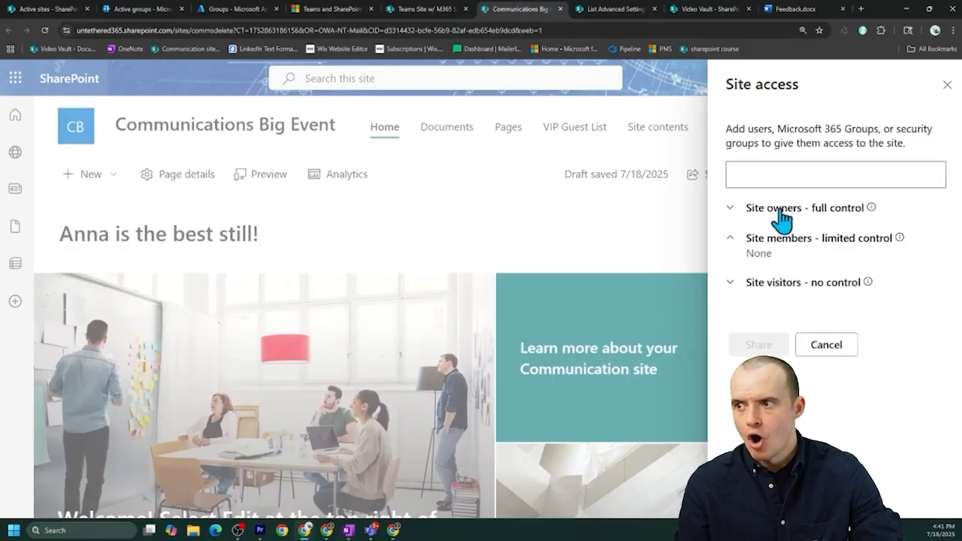
left_click(782, 214)
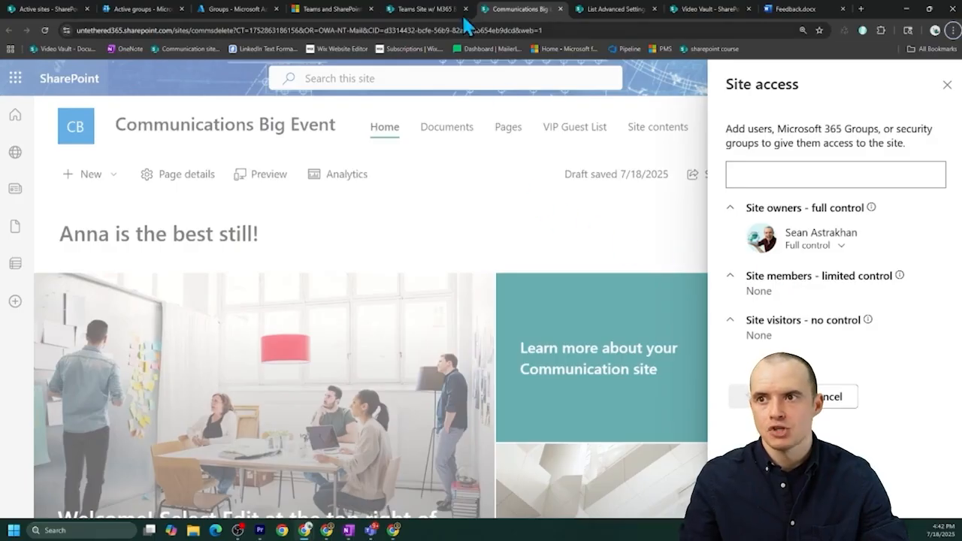
Try to add the Party Planning Committee group as a member of the Teams Site w/ M365 Big Event group
left_click(437, 9)
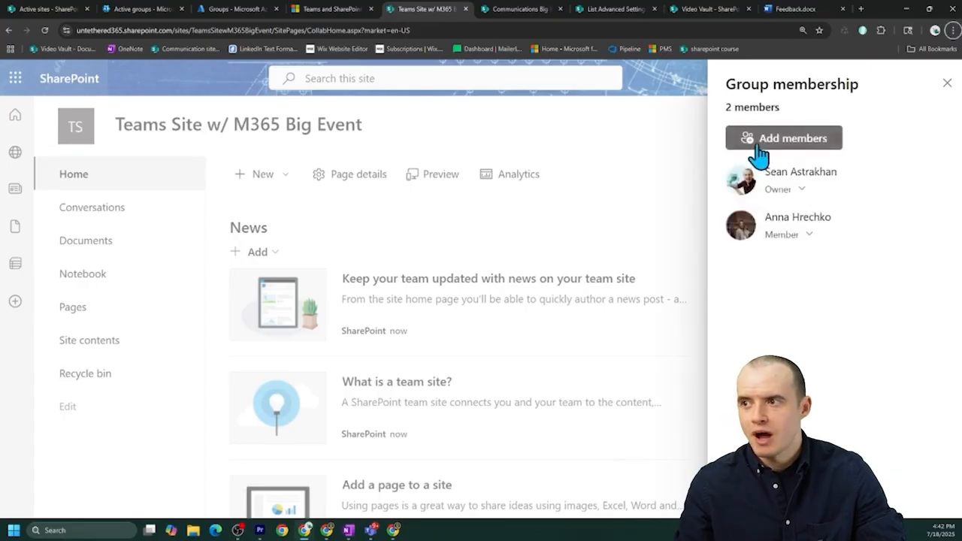
left_click(752, 136)
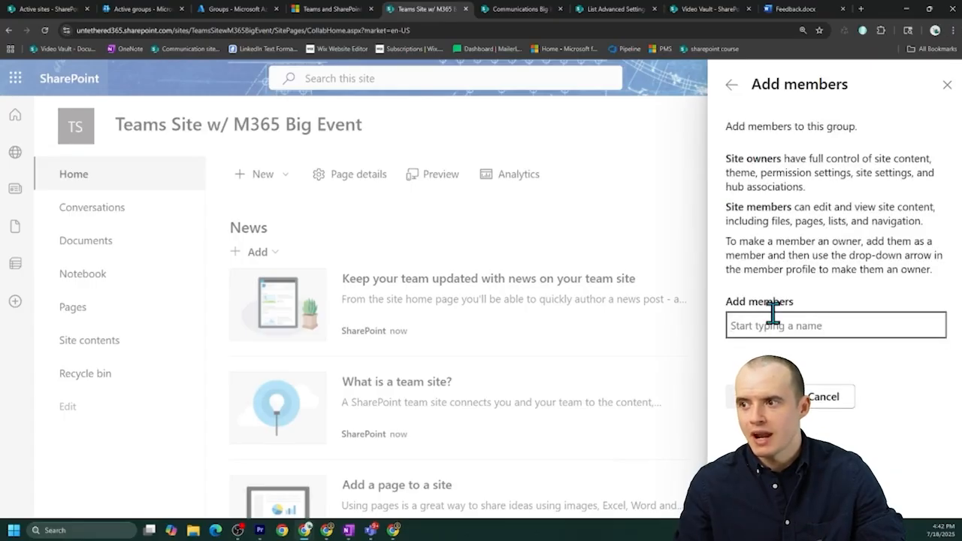
type("party pla")
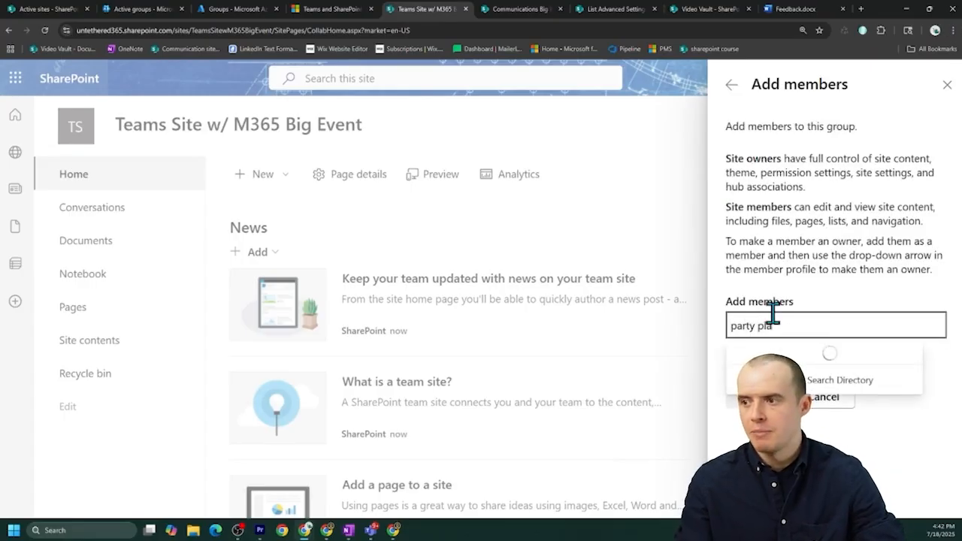
type("nning")
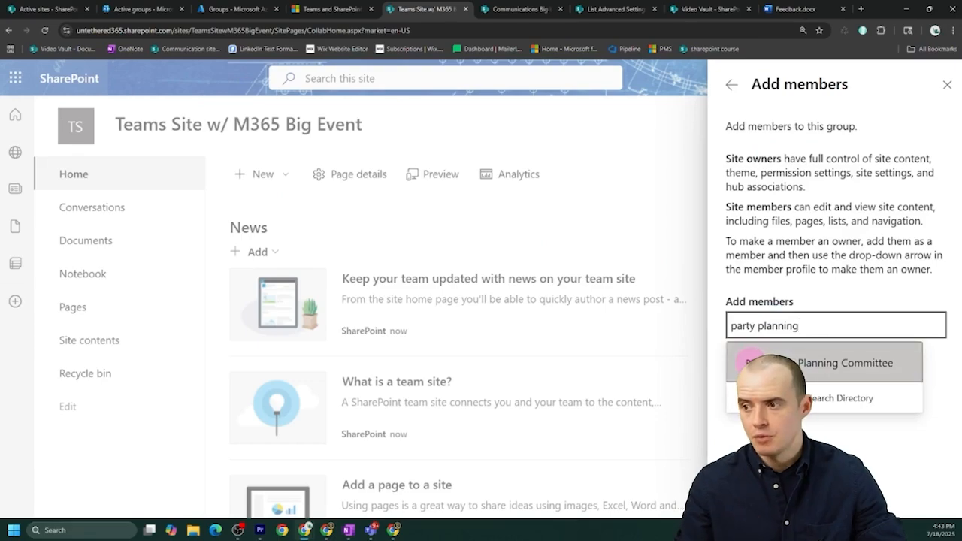
left_click(776, 358)
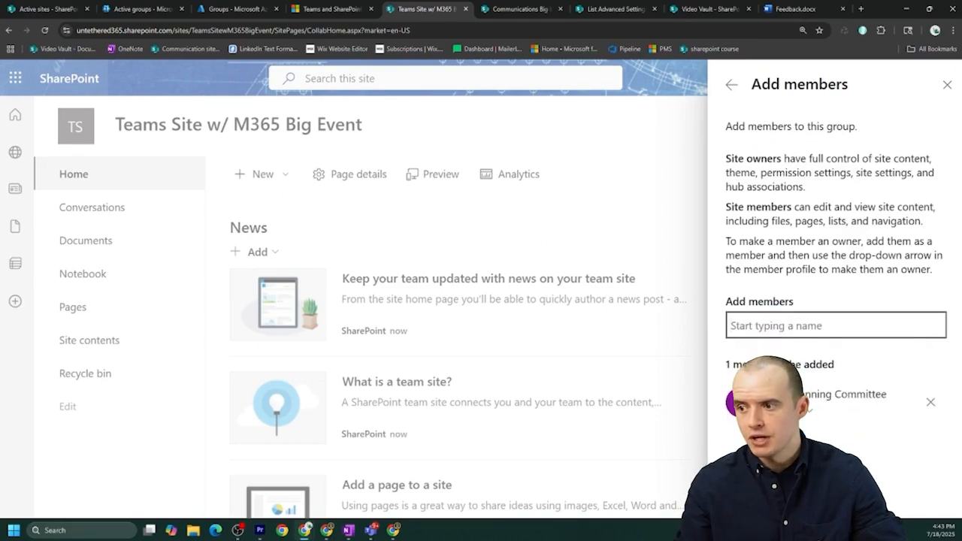
left_click(756, 494)
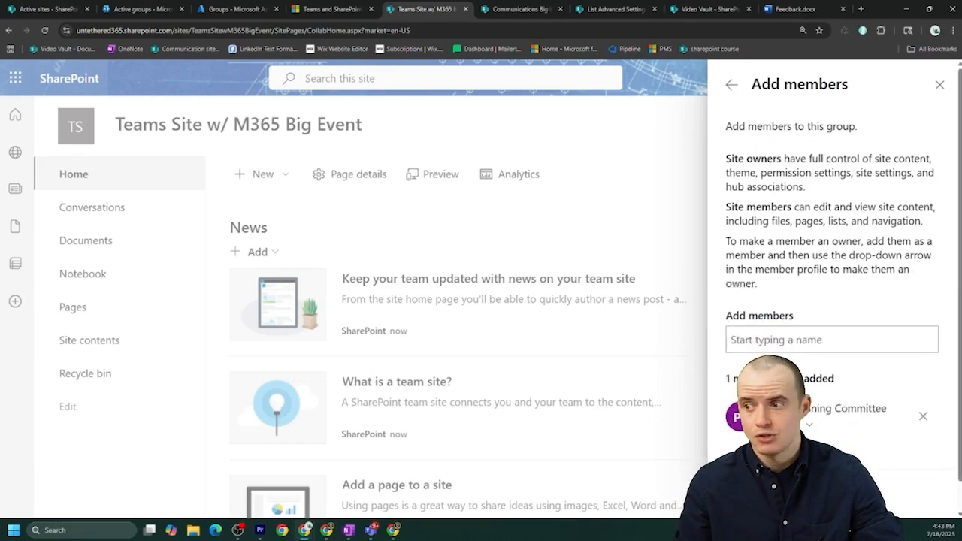
triple_click(800, 138)
left_click(800, 176)
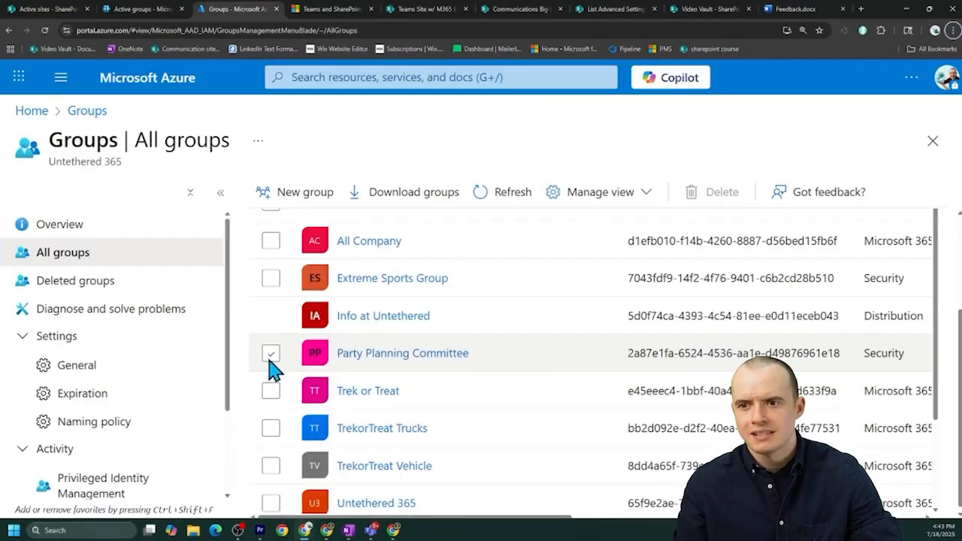
Look up Party Planning Committee in the Azure groups and the team site's group among the Microsoft 365 admin center's active groups
left_click(271, 355)
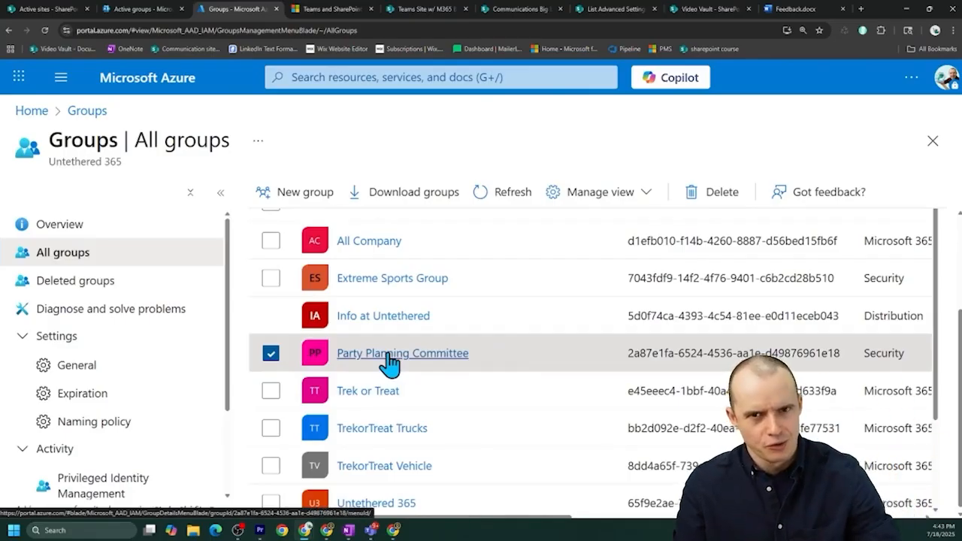
left_click(127, 10)
left_click(469, 180)
scroll(351, 287, "up", 1)
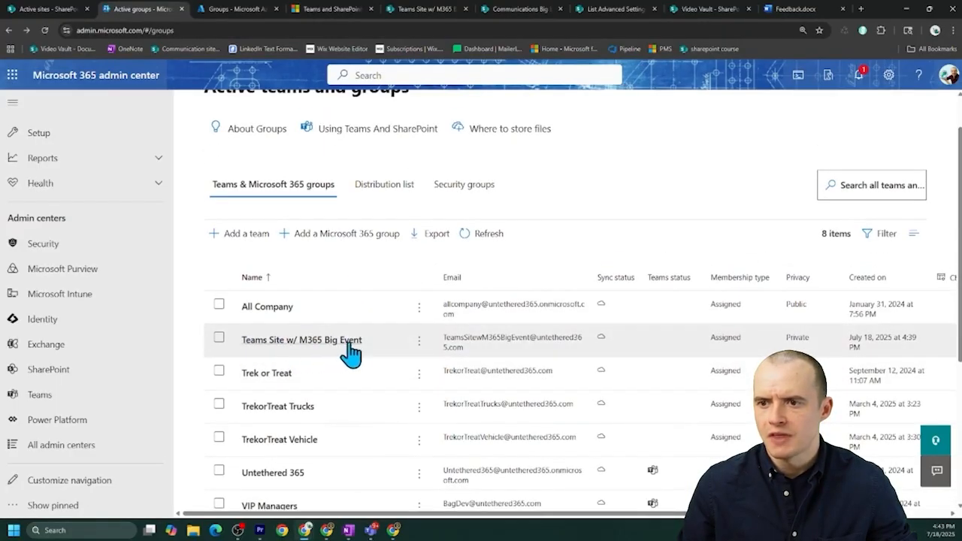
scroll(361, 353, "down", 1)
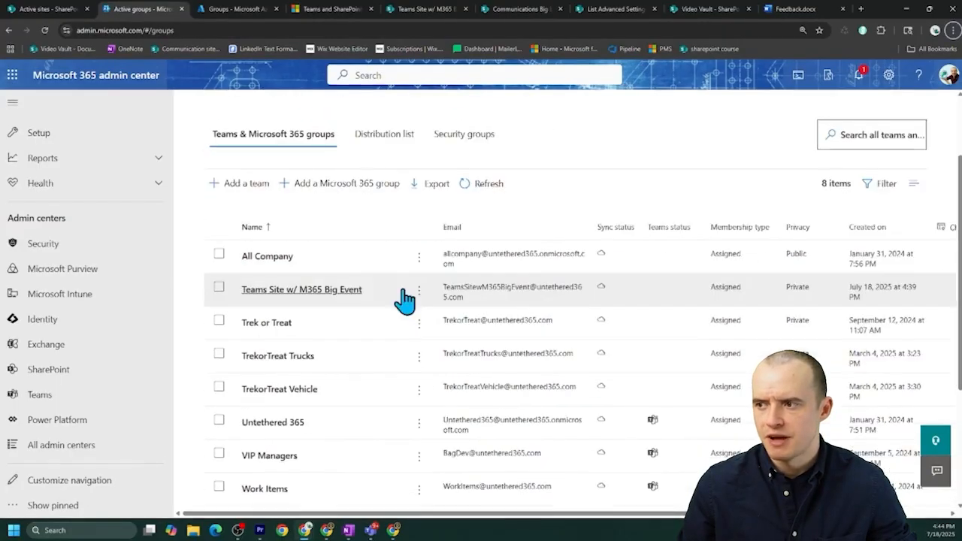
Refresh the Azure group list and select Teams Site w/ M365 Big Event and Party Planning Committee to compare their types
left_click(256, 15)
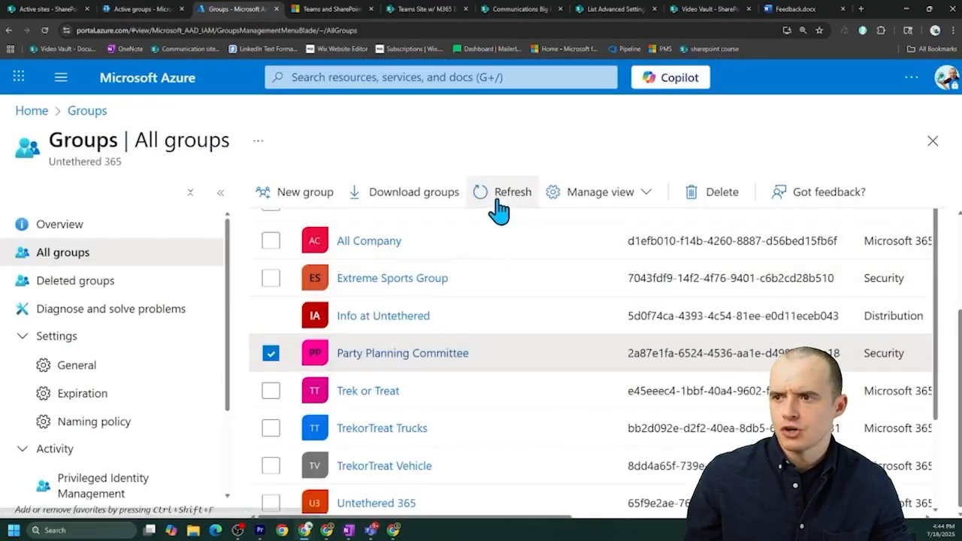
left_click(498, 201)
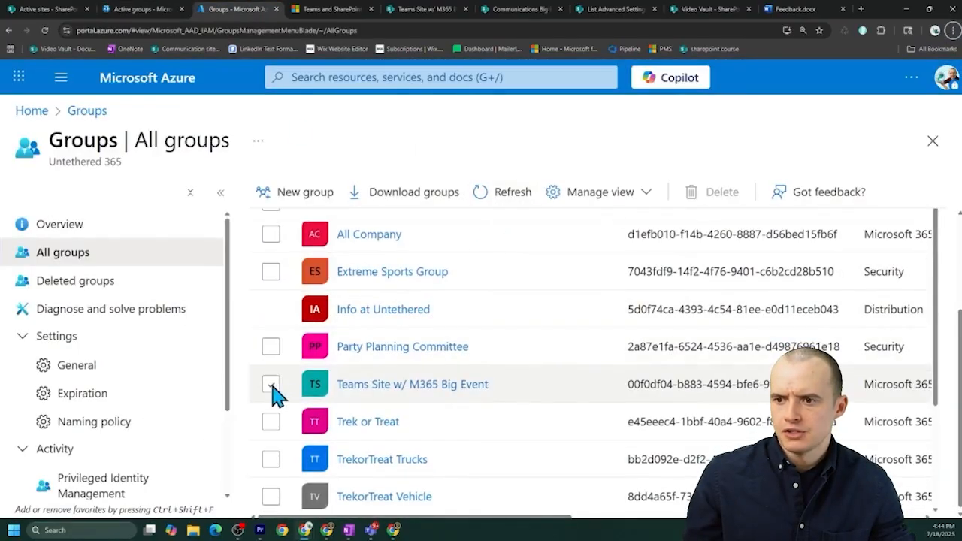
left_click(271, 385)
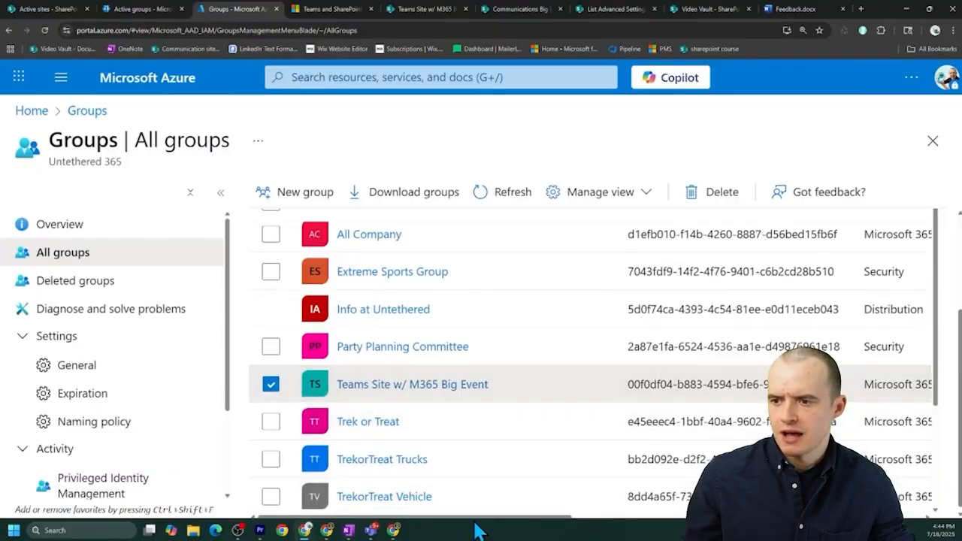
left_click(271, 384)
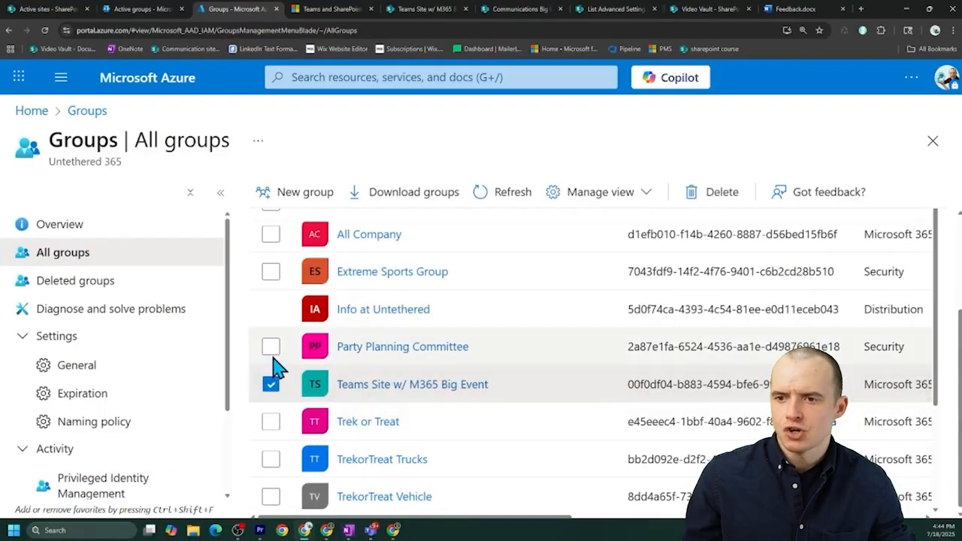
left_click(272, 355)
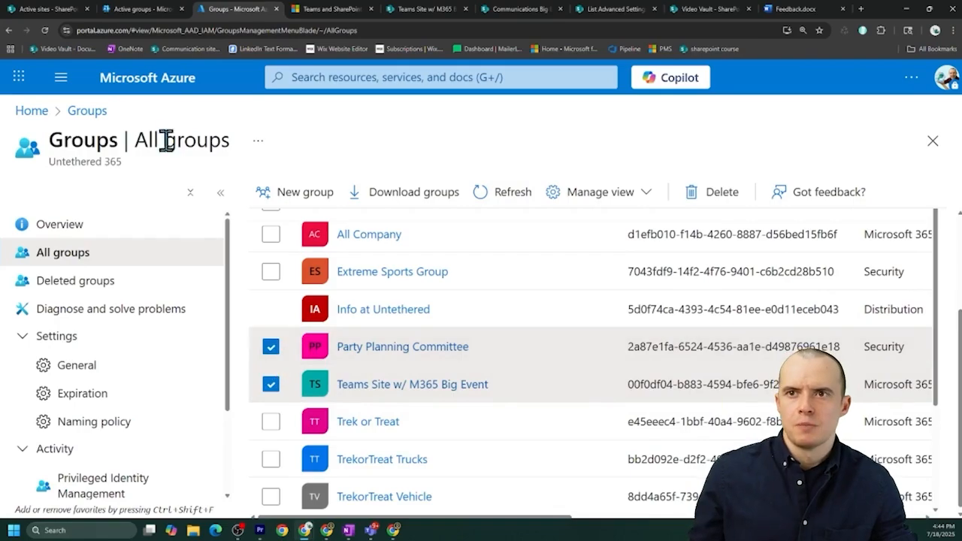
Compare the Microsoft 365 groups with Party Planning Committee's group type in Azure and check the team site's group membership
left_click(142, 9)
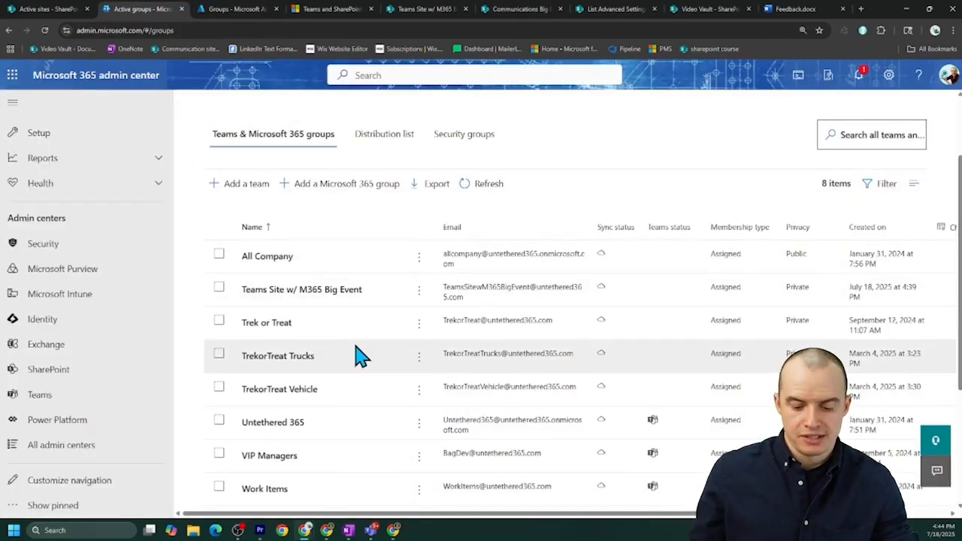
key("ctrl+Tab")
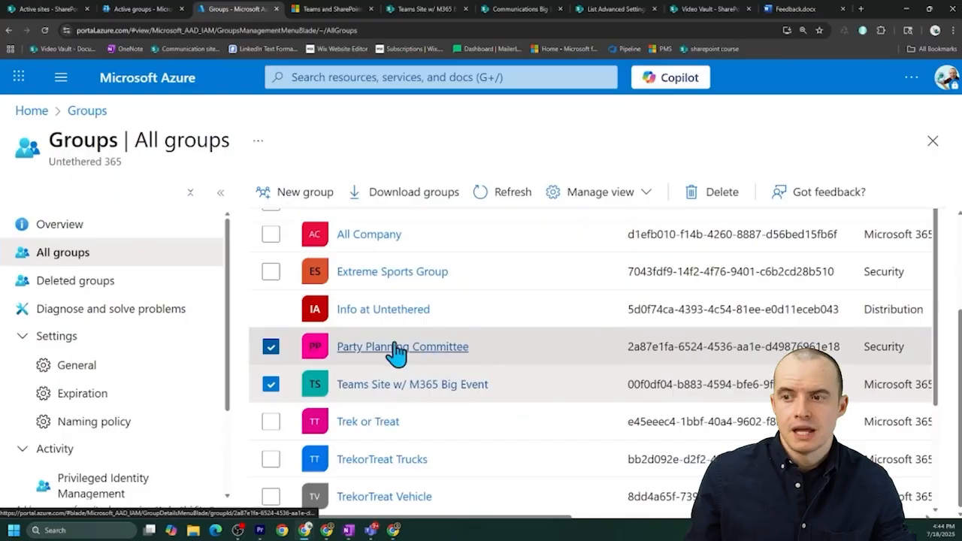
double_click(883, 349)
key("ctrl+Tab")
key("ctrl+Tab")
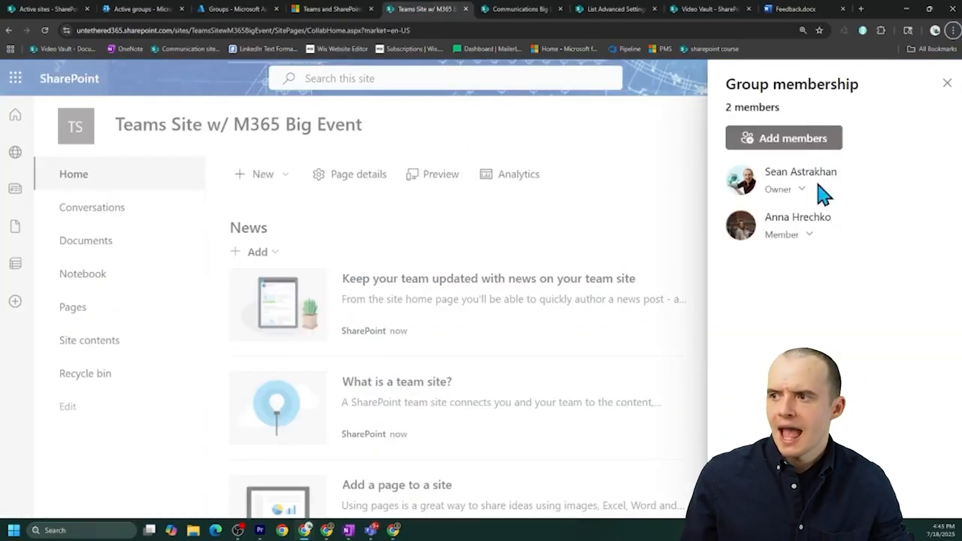
Add another colleague as a member of the Teams Site w/ M365 Big Event group in the Microsoft 365 admin center
left_click(126, 14)
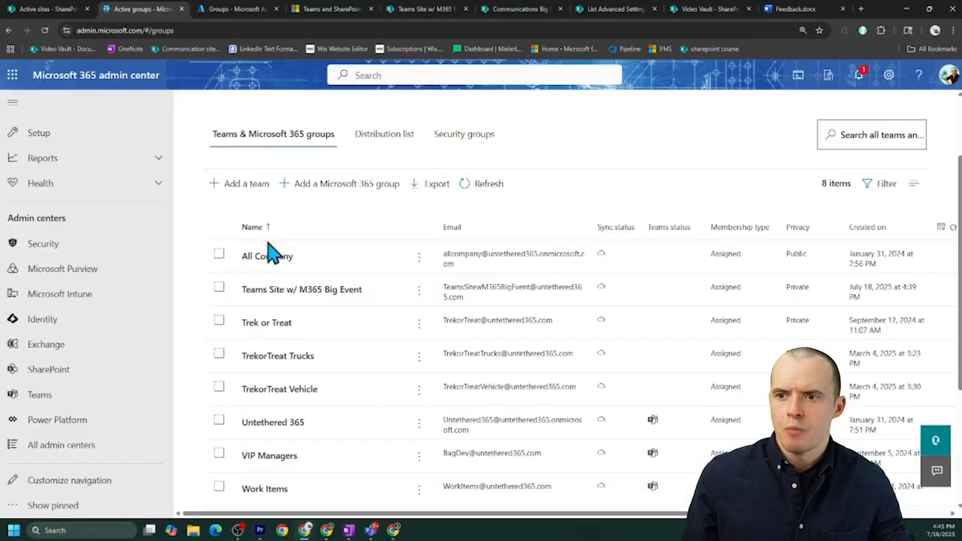
left_click(297, 292)
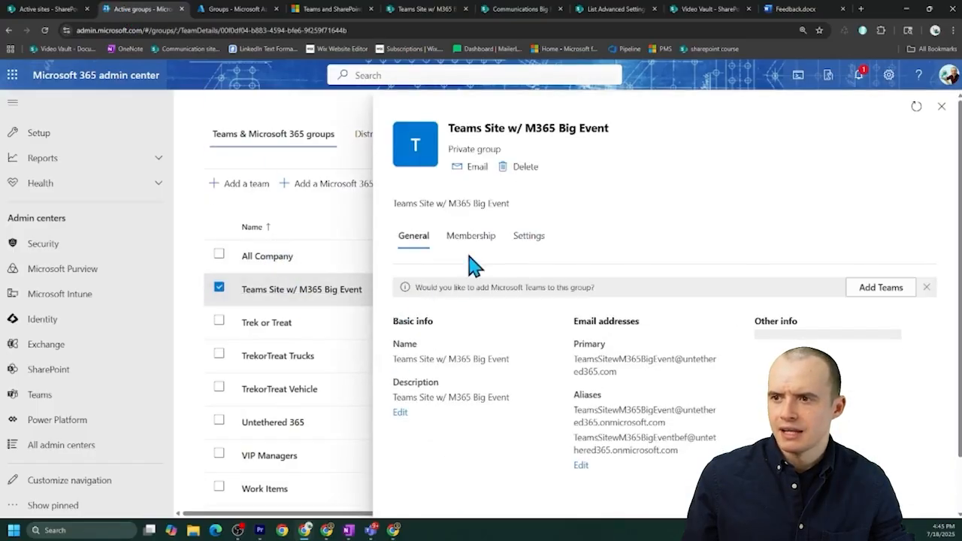
left_click(472, 238)
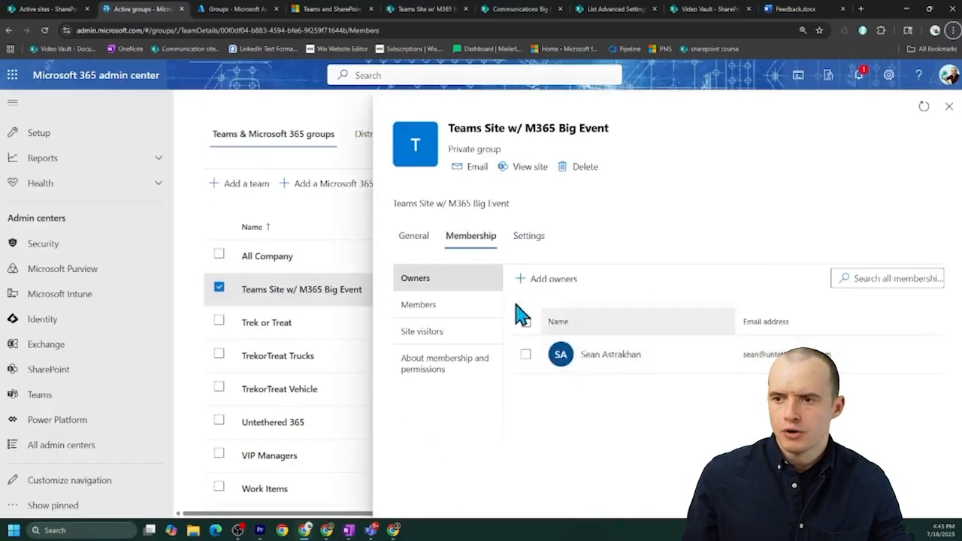
left_click(416, 305)
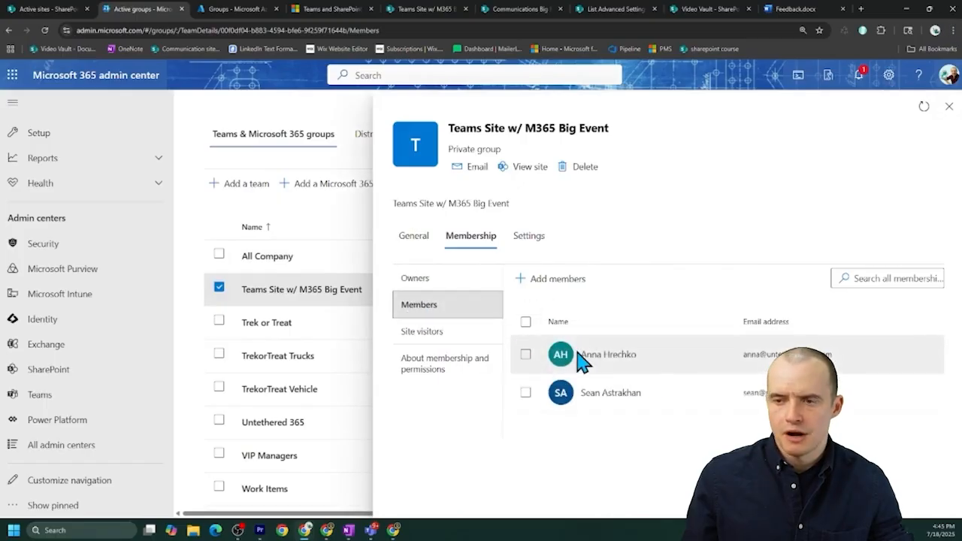
left_click(547, 281)
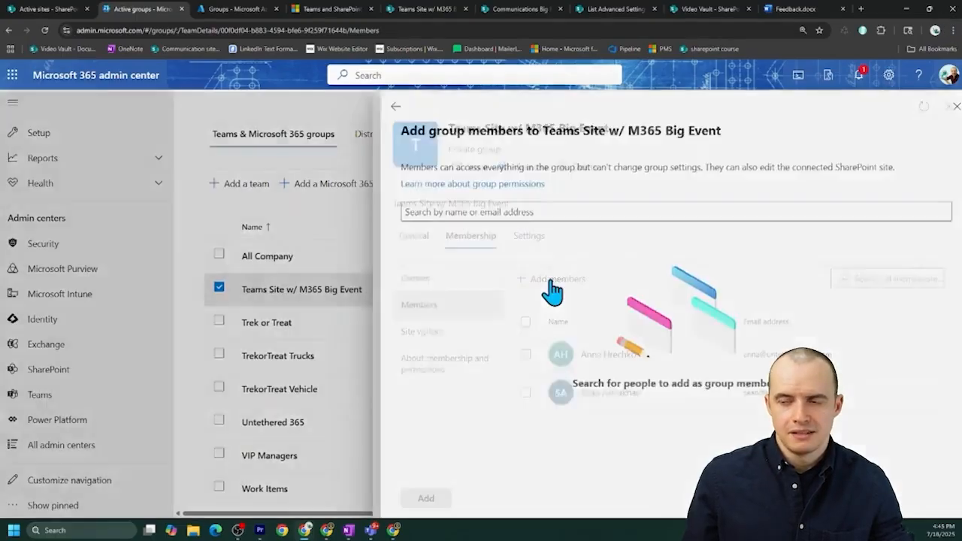
left_click(496, 212)
type("kell")
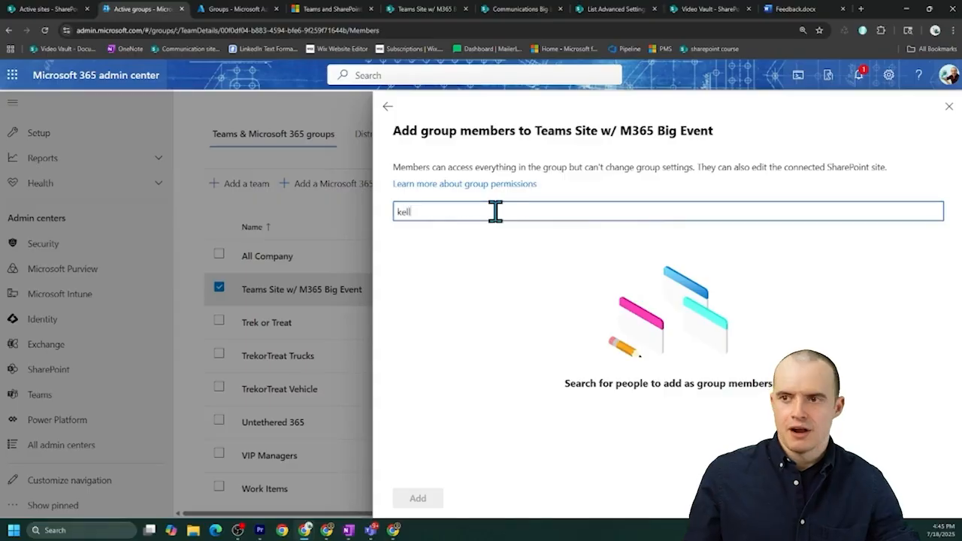
type("y")
left_click(494, 243)
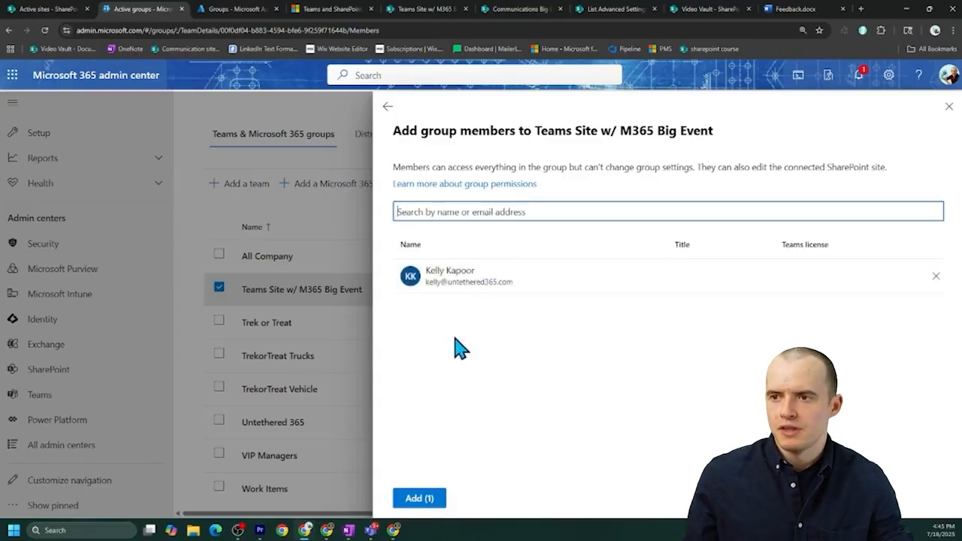
left_click(421, 498)
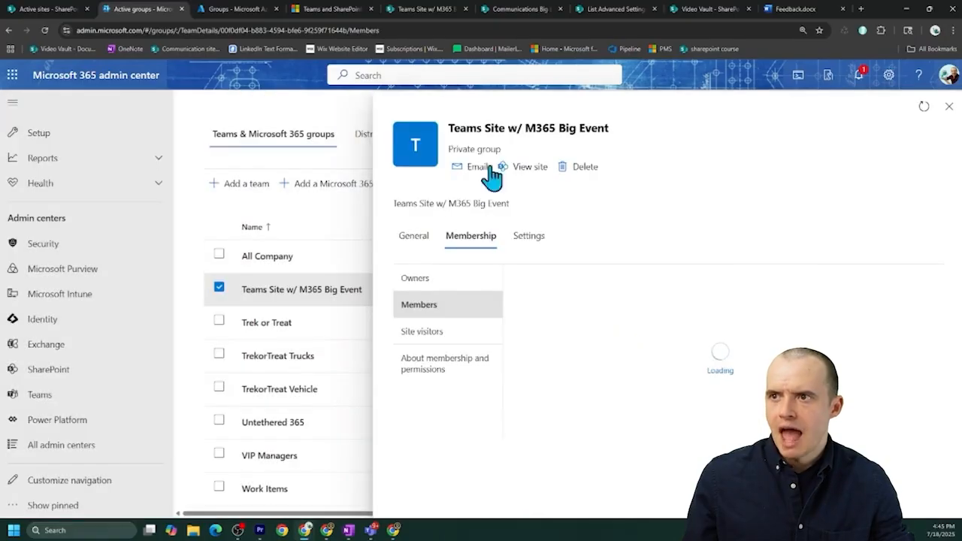
Reload the team site and compare its group membership with the site access of the Communications Big Event site
left_click(435, 10)
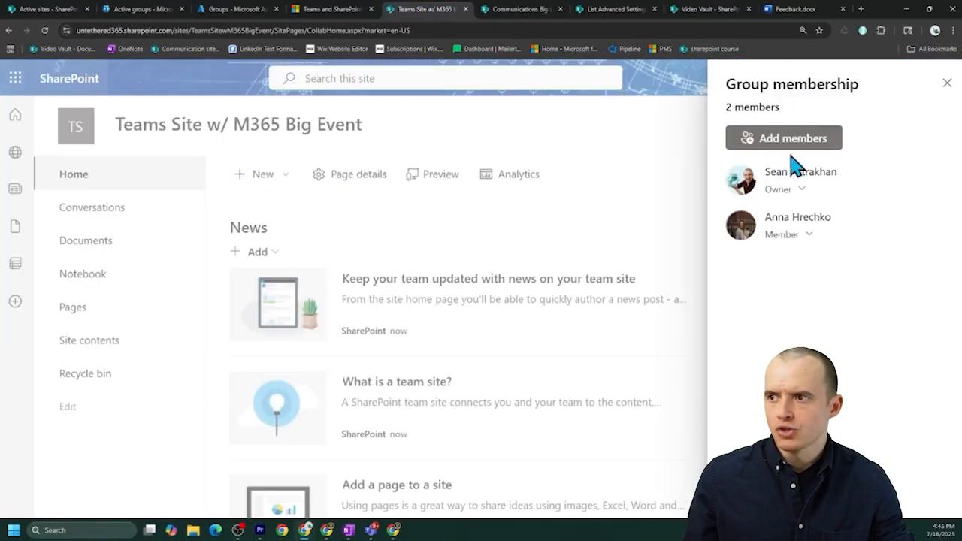
left_click(45, 30)
left_click(528, 9)
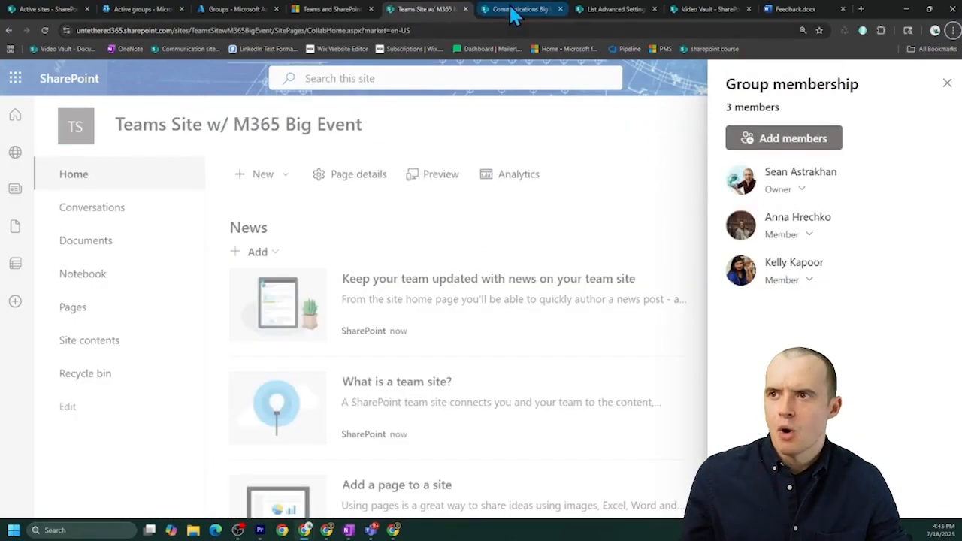
left_click(511, 11)
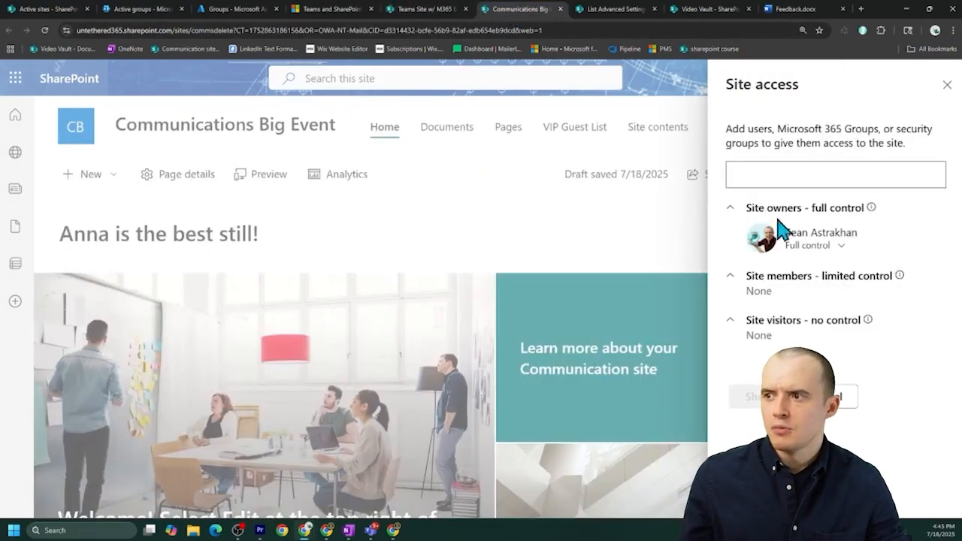
Compare the Azure group list, the Communications Big Event site access, and the team site's group membership with its member list in the Microsoft 365 admin center
left_click(253, 10)
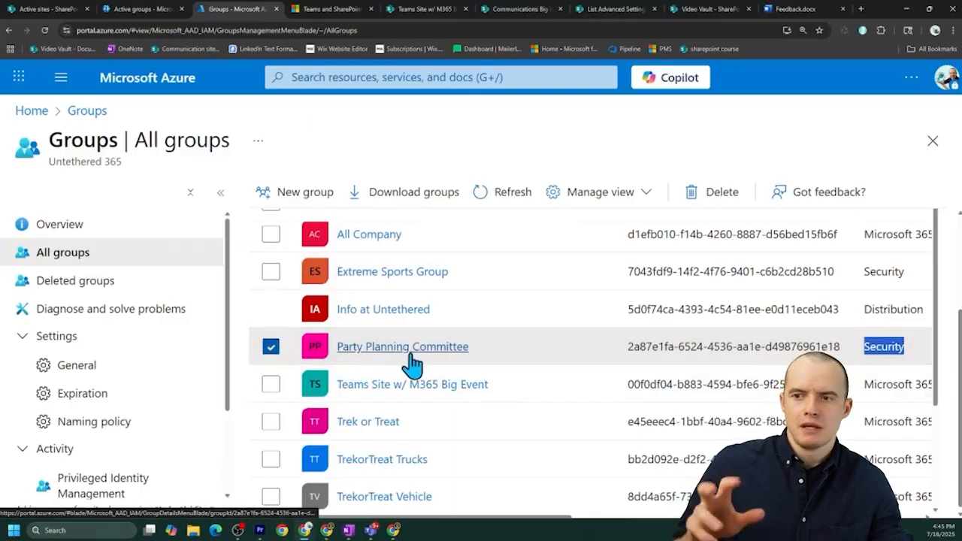
left_click(512, 10)
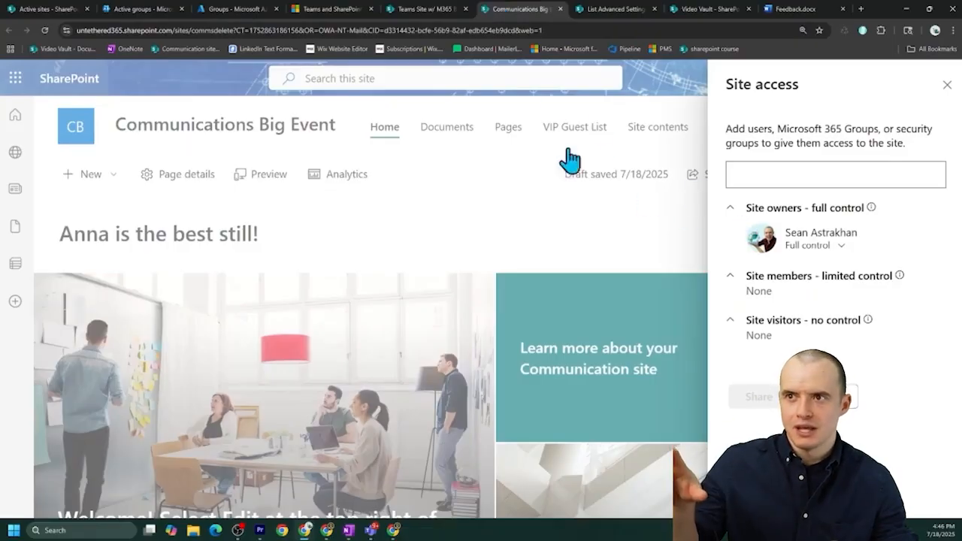
left_click(424, 9)
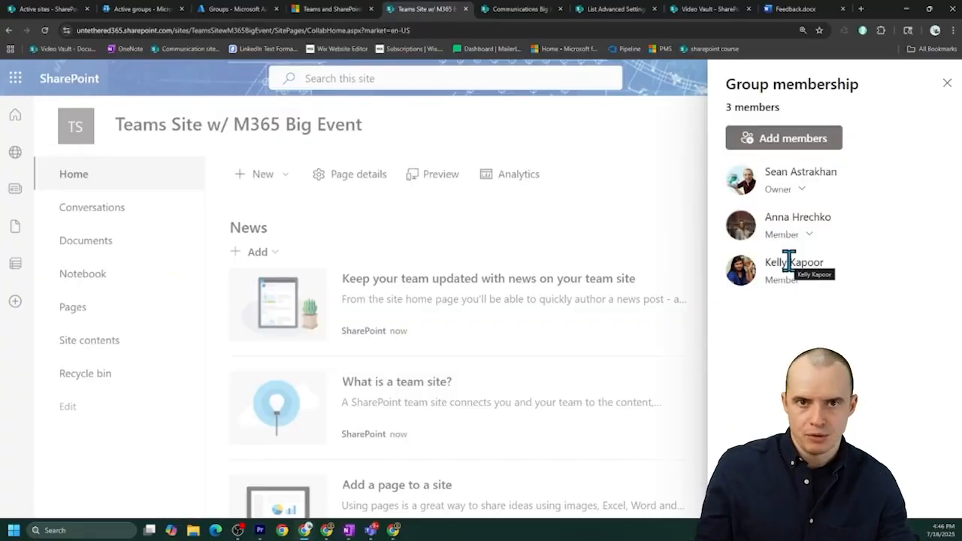
left_click(238, 9)
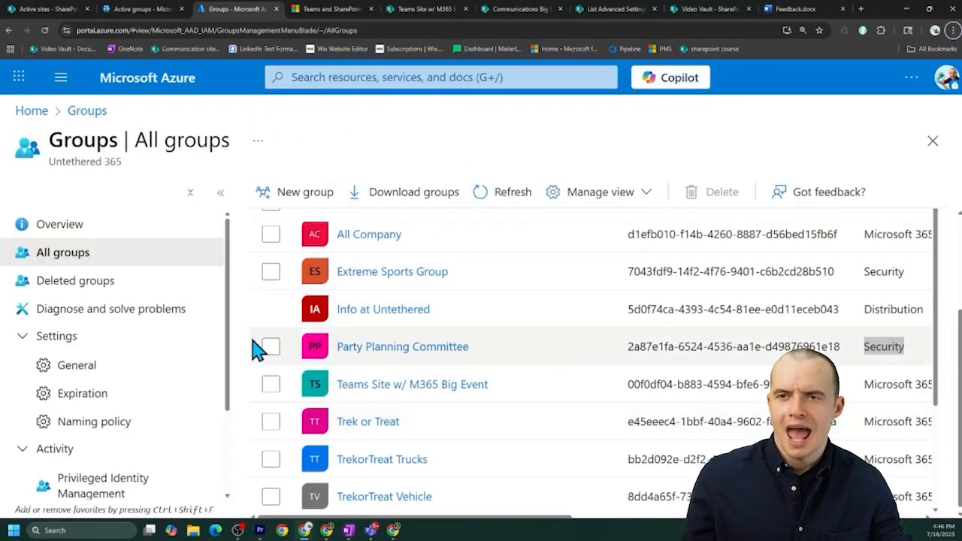
left_click(124, 9)
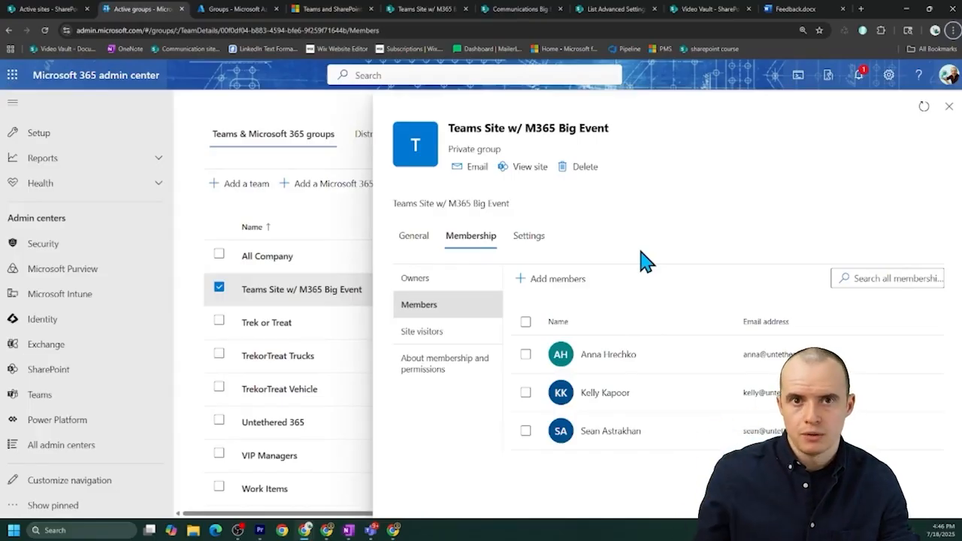
key("ctrl+Tab")
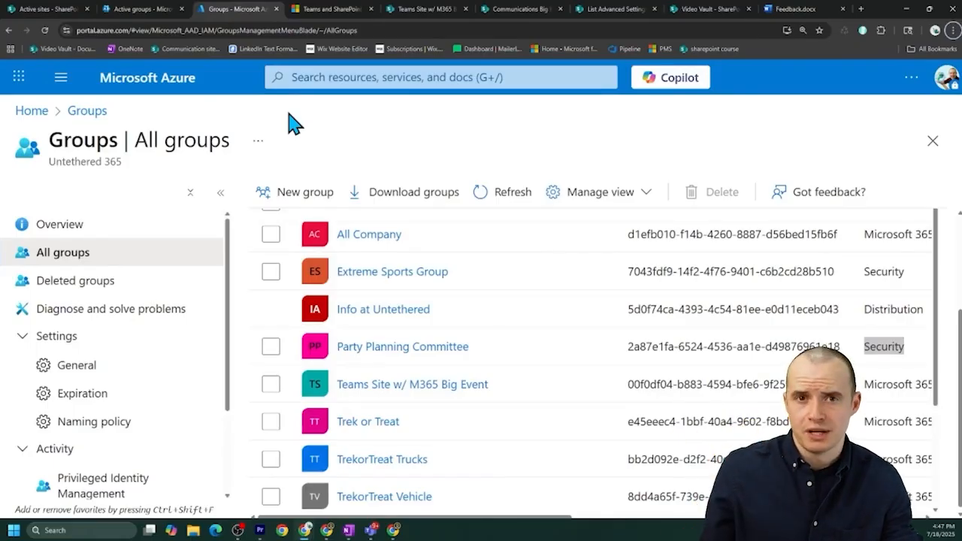
Examine the SharePoint site description in the new Microsoft 365 group wizard, and compare the team and communication site options in SharePoint's site creation
key("ctrl+Page_Up")
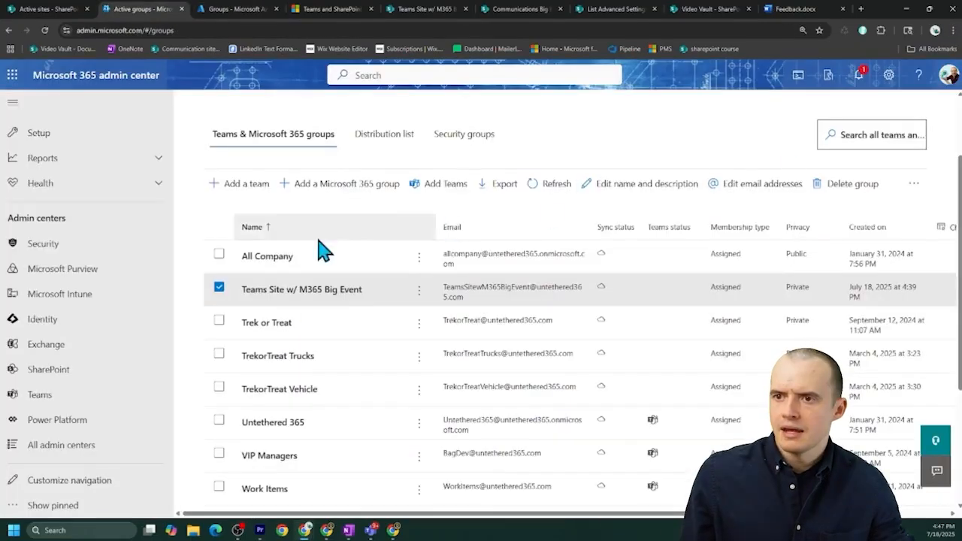
left_click(218, 286)
left_click(340, 186)
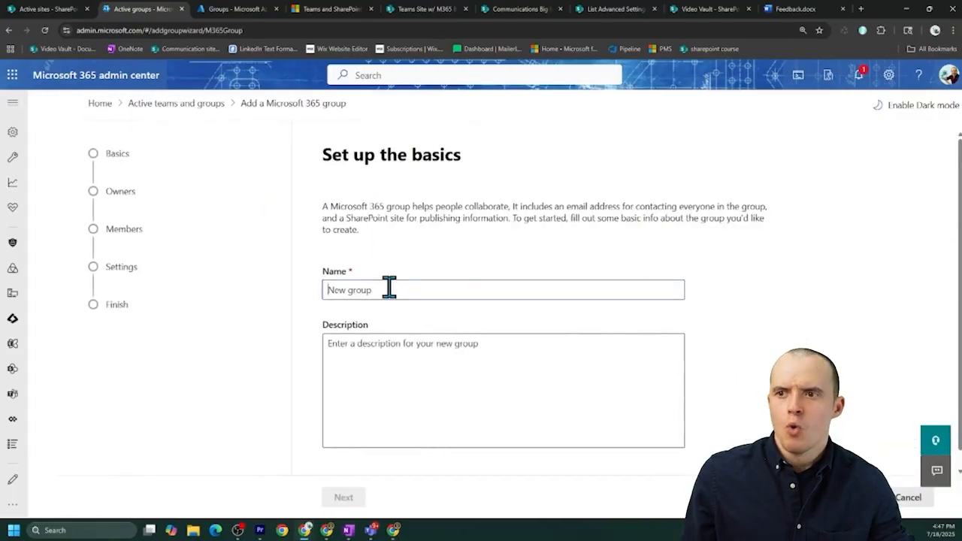
left_click(474, 222)
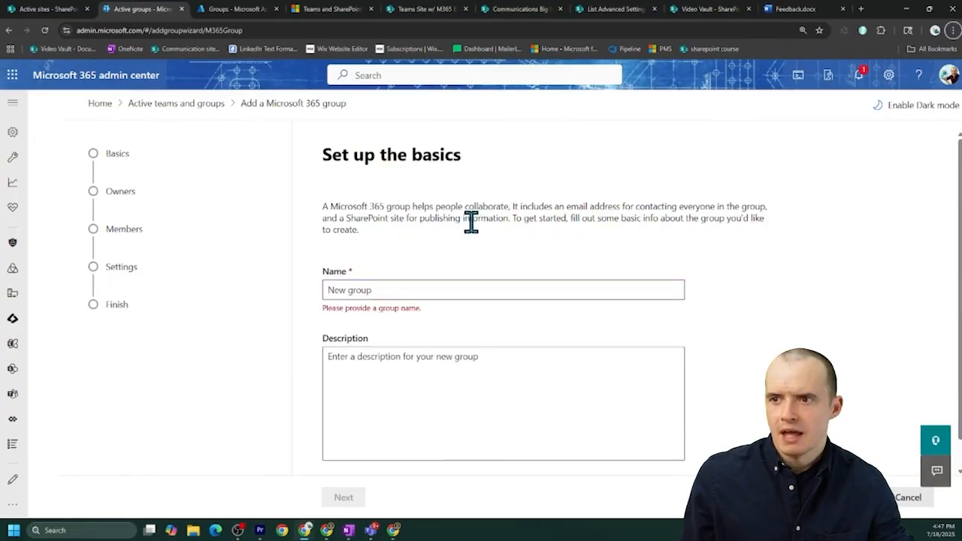
left_click_drag(416, 218, 335, 218)
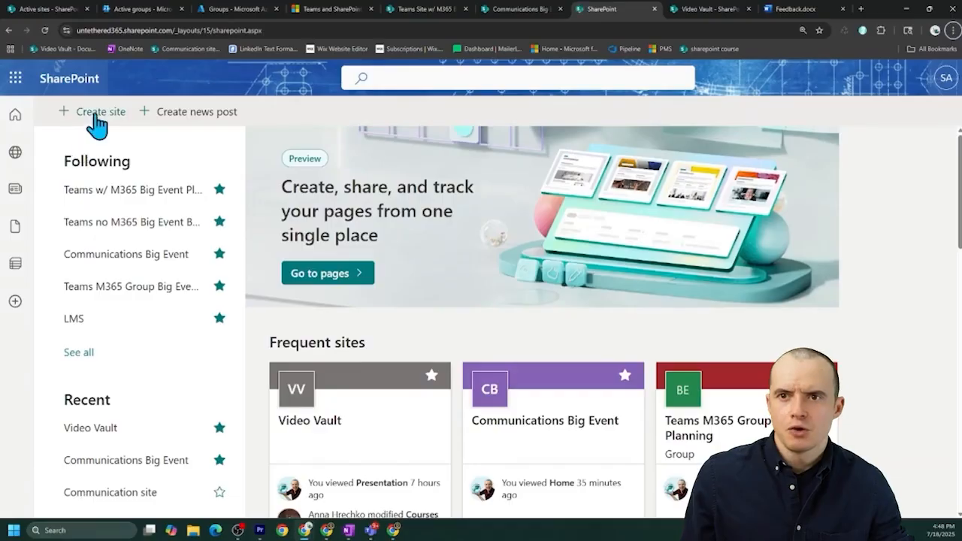
left_click(96, 117)
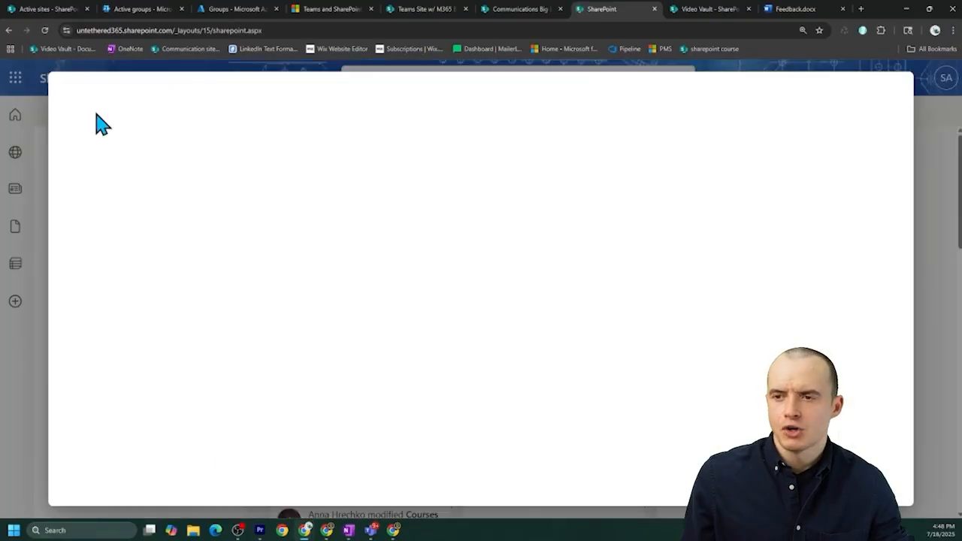
scroll(271, 280, "down", 1)
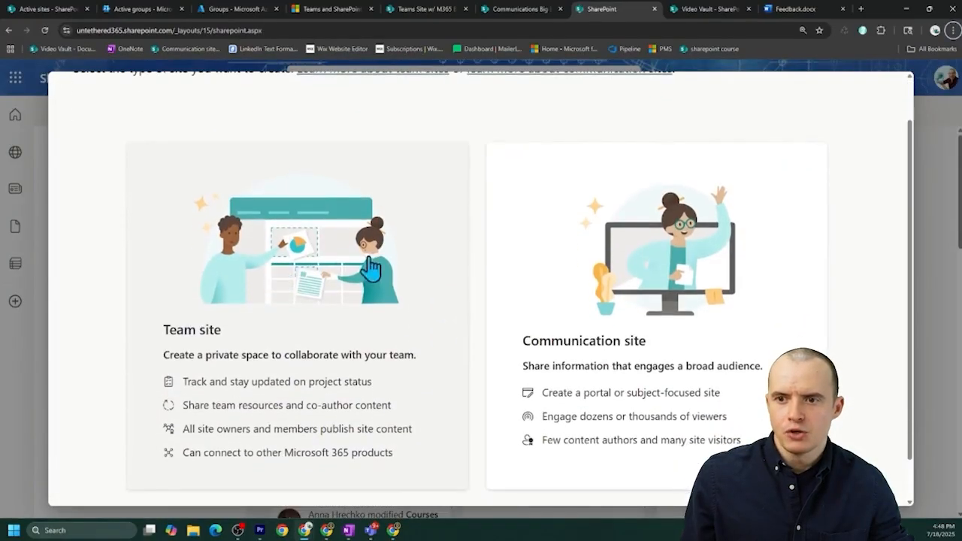
Add a team named Teams Site with Teams & M365 Big Event in the Microsoft 365 admin center
left_click(143, 9)
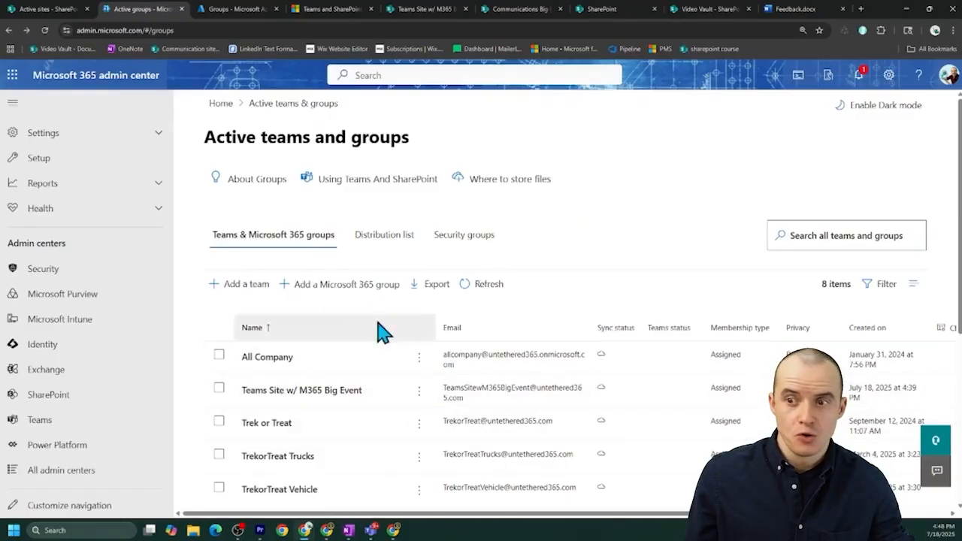
left_click(358, 304)
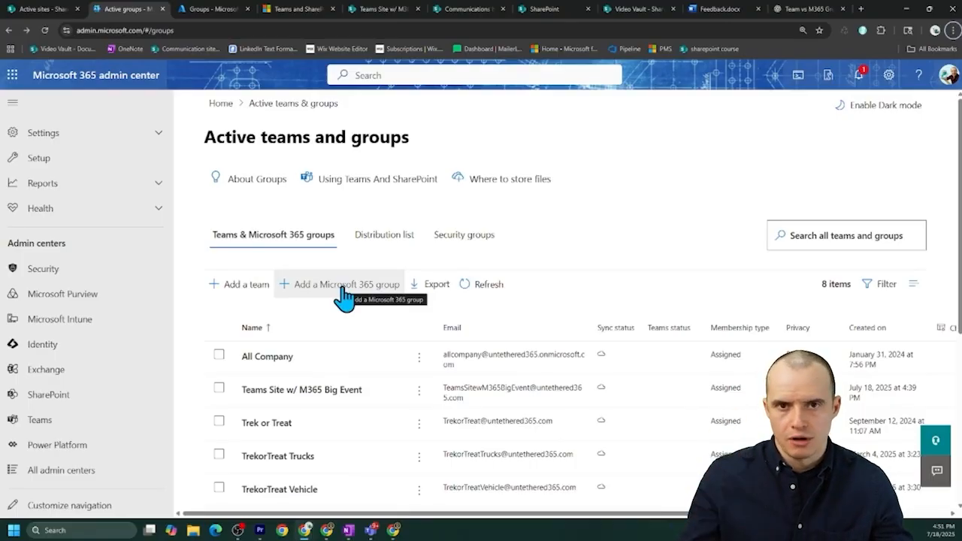
left_click(264, 293)
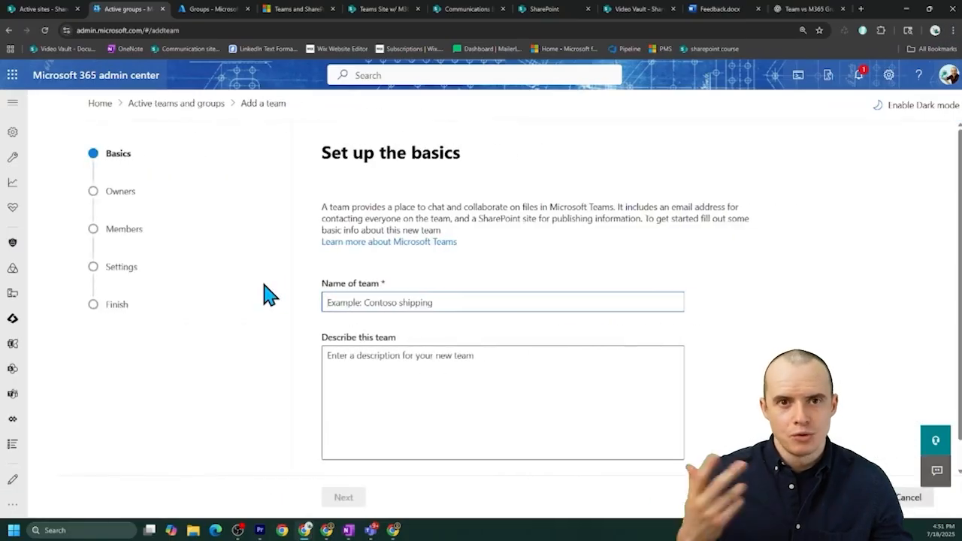
key("alt+Tab")
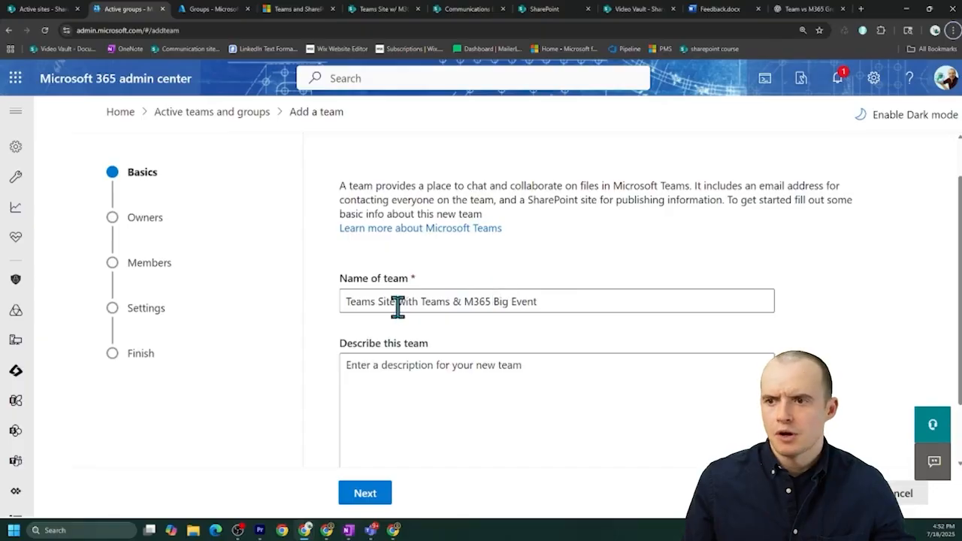
left_click_drag(452, 301, 564, 301)
scroll(549, 268, "down", 1)
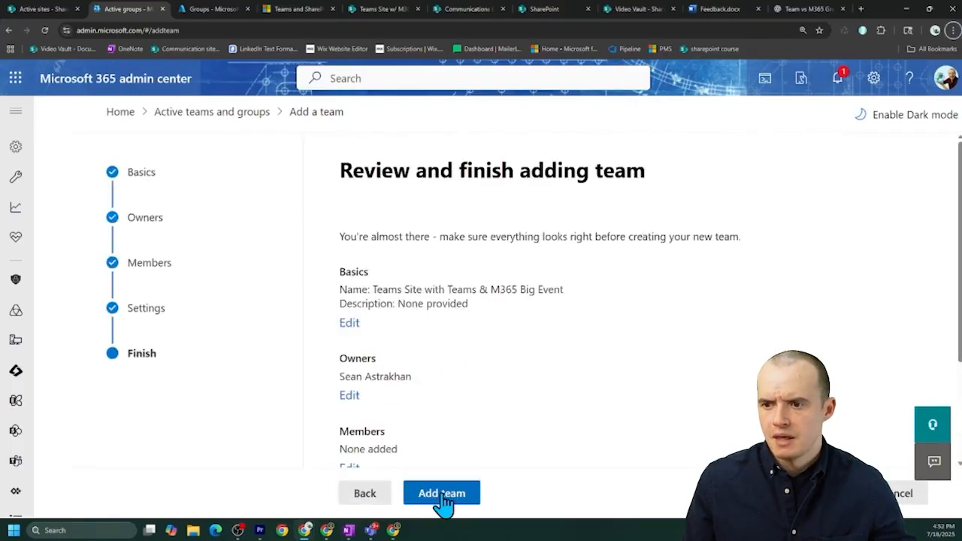
left_click(441, 493)
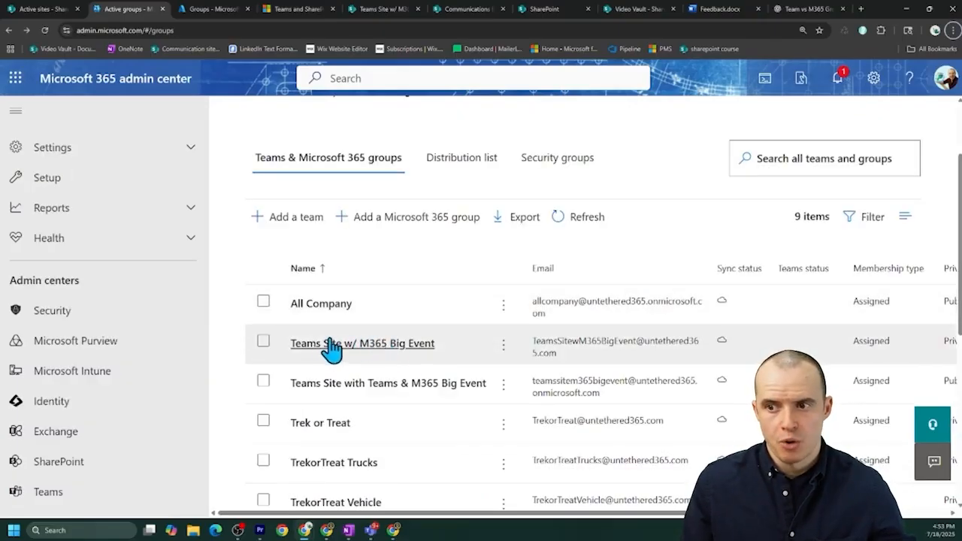
Open Microsoft Teams and compare its list of teams with the Microsoft 365 admin center groups and the SharePoint active sites
left_click(15, 77)
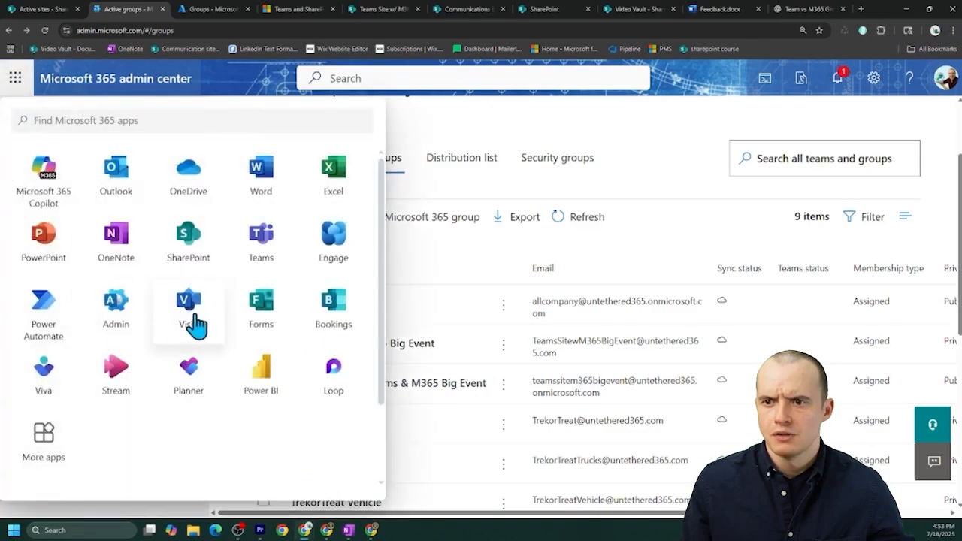
left_click(254, 250)
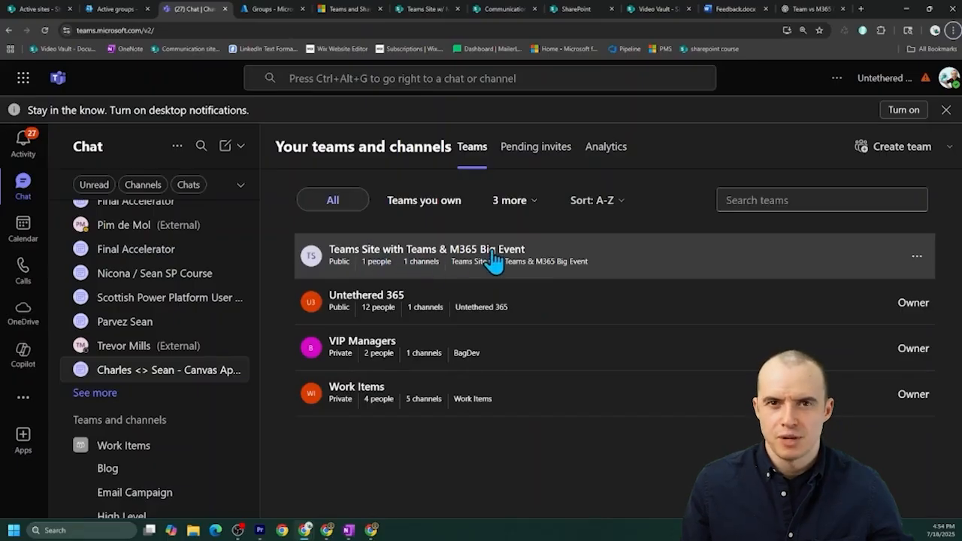
left_click(114, 10)
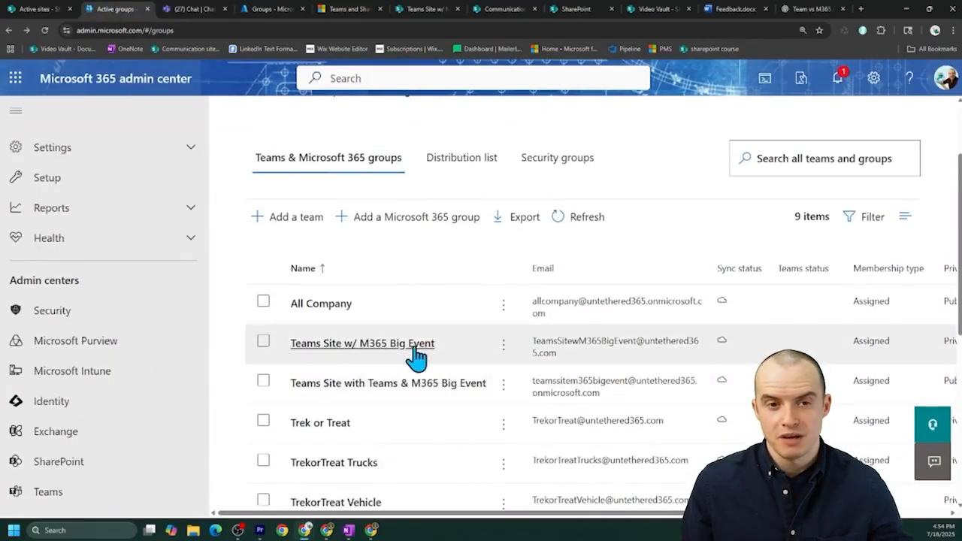
left_click(34, 10)
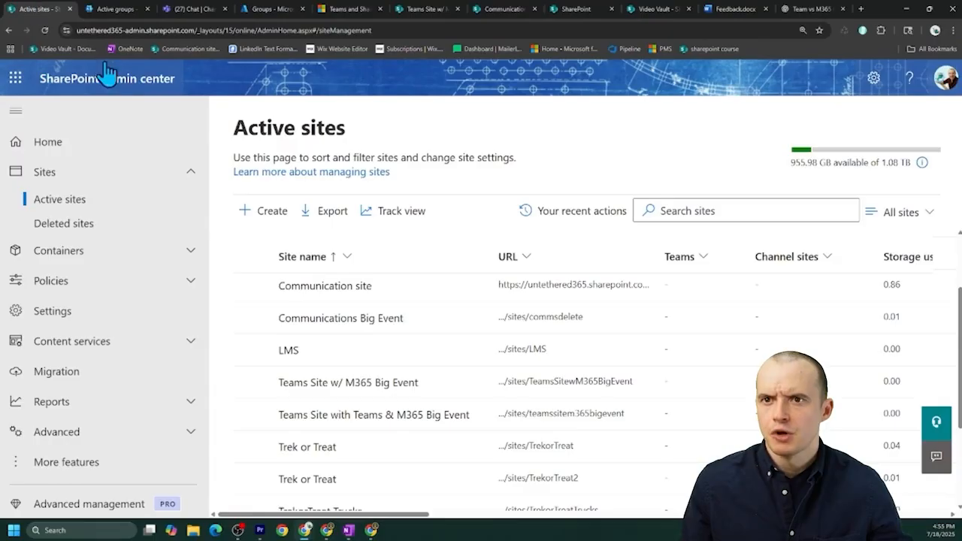
scroll(419, 340, "down", 1)
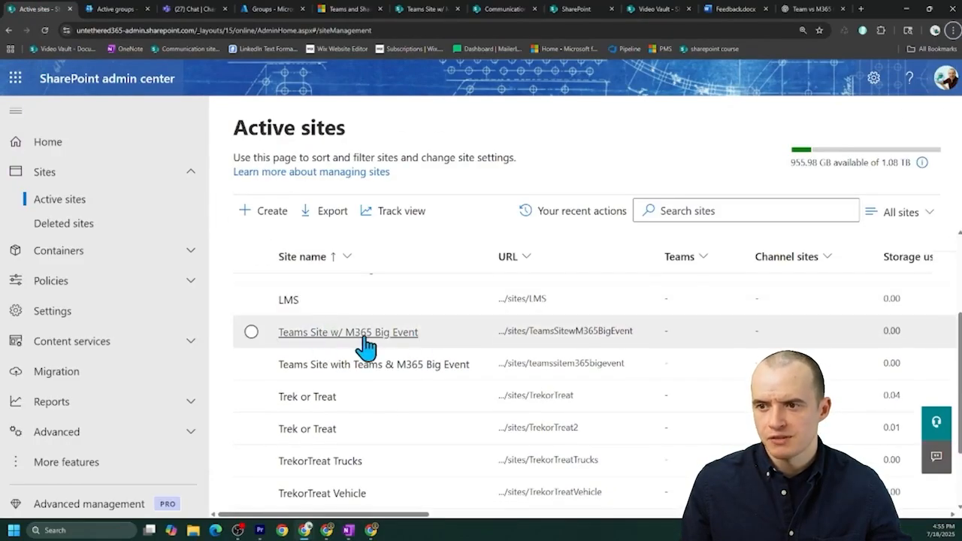
left_click(197, 9)
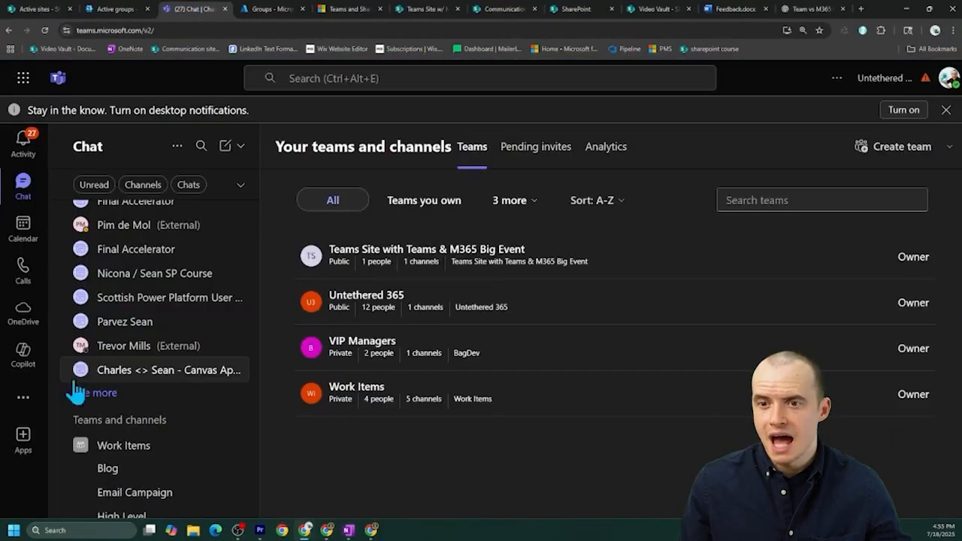
scroll(172, 408, "down", 1)
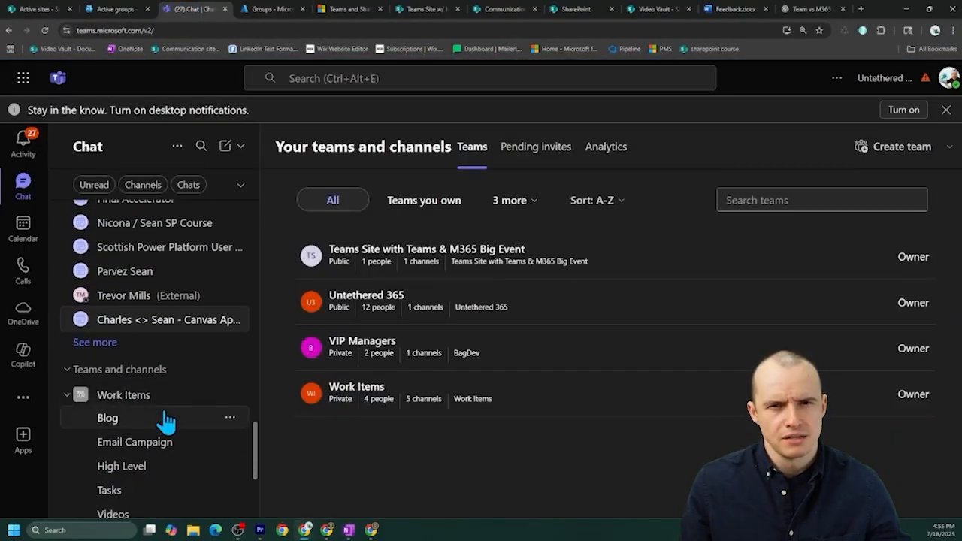
Review the details of Teams Site w/ M365 Big Event in the SharePoint admin center and the Microsoft 365 admin center
left_click(38, 9)
left_click(342, 345)
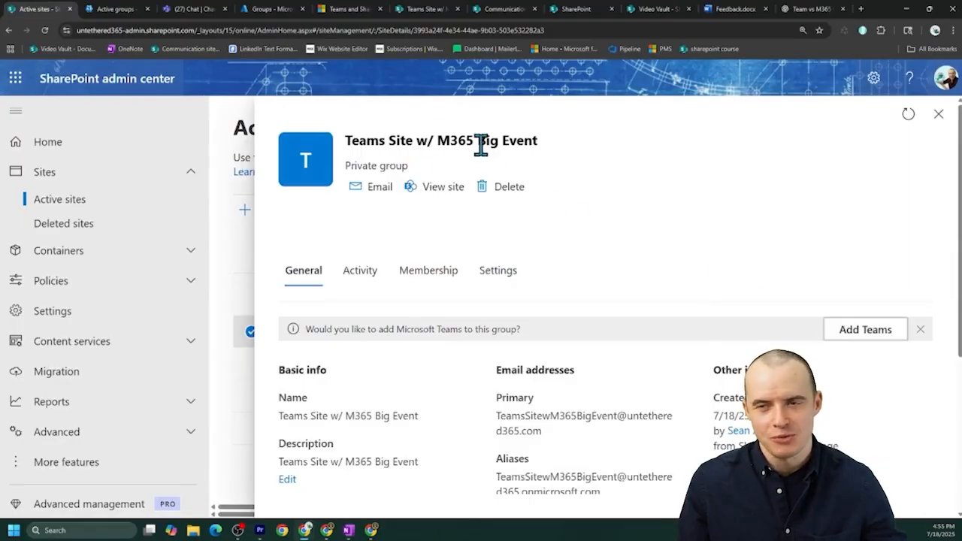
left_click(939, 113)
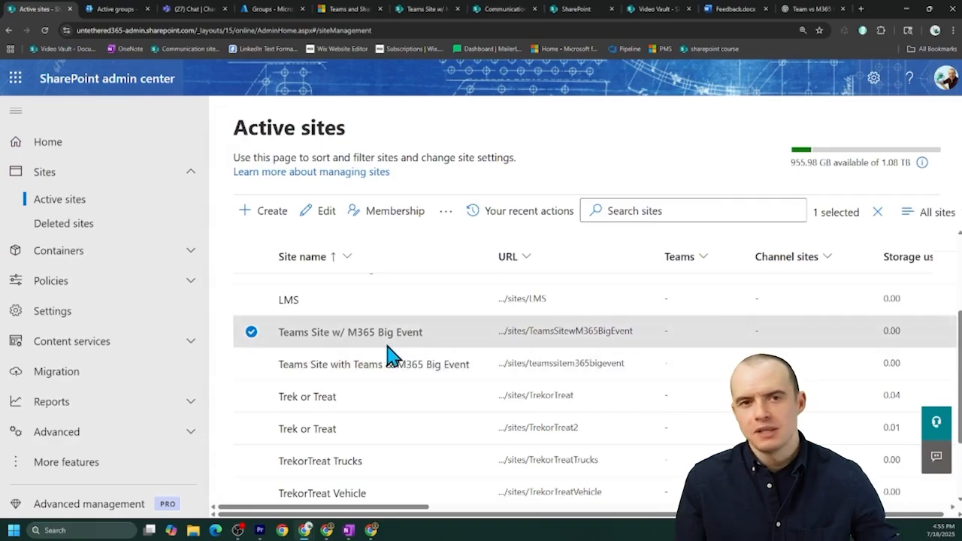
key("ctrl+Tab")
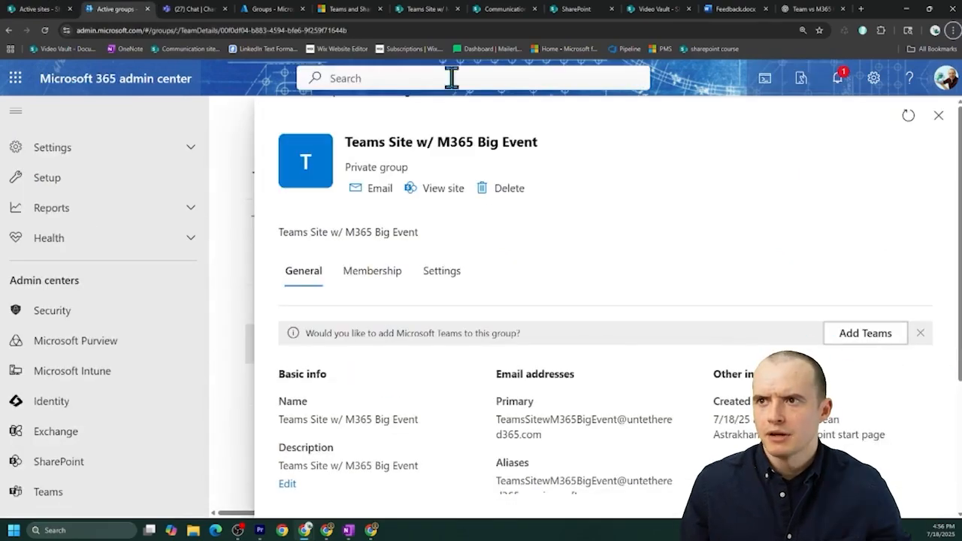
Open the advanced permissions page of the Teams Site w/ M365 Big Event site to view its SharePoint groups
left_click(423, 8)
left_click(888, 75)
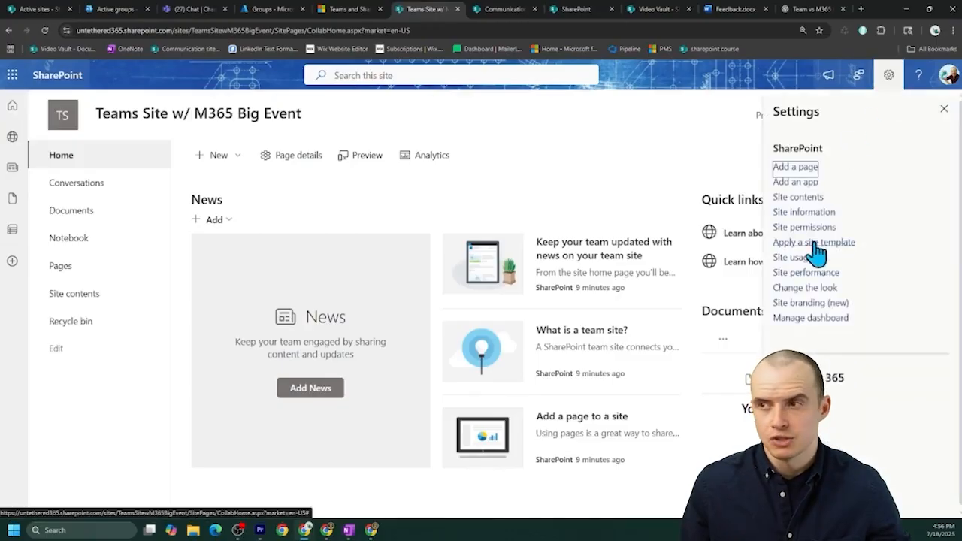
left_click(809, 232)
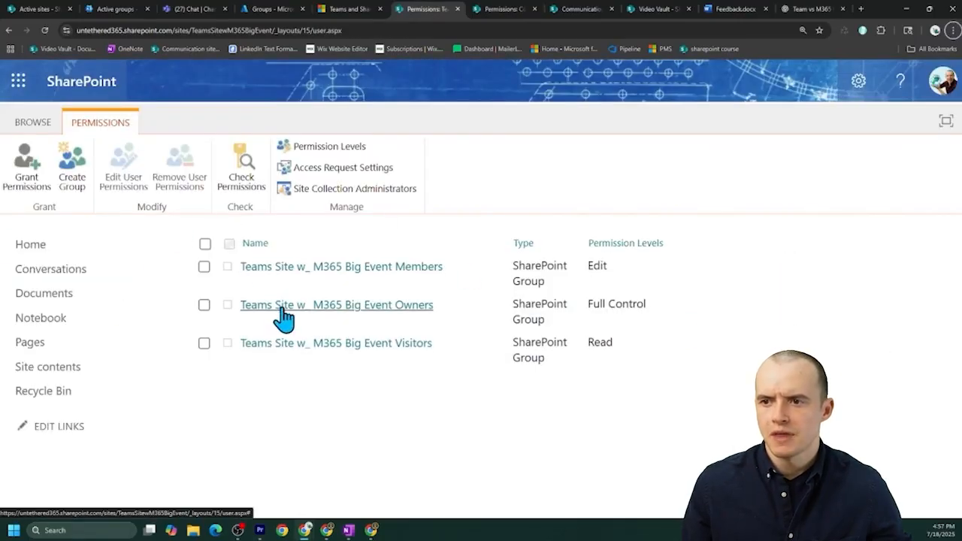
Compare who belongs to the Comms Big Event Owners group and the Teams Site w_ M365 Big Event Owners group
left_click(490, 11)
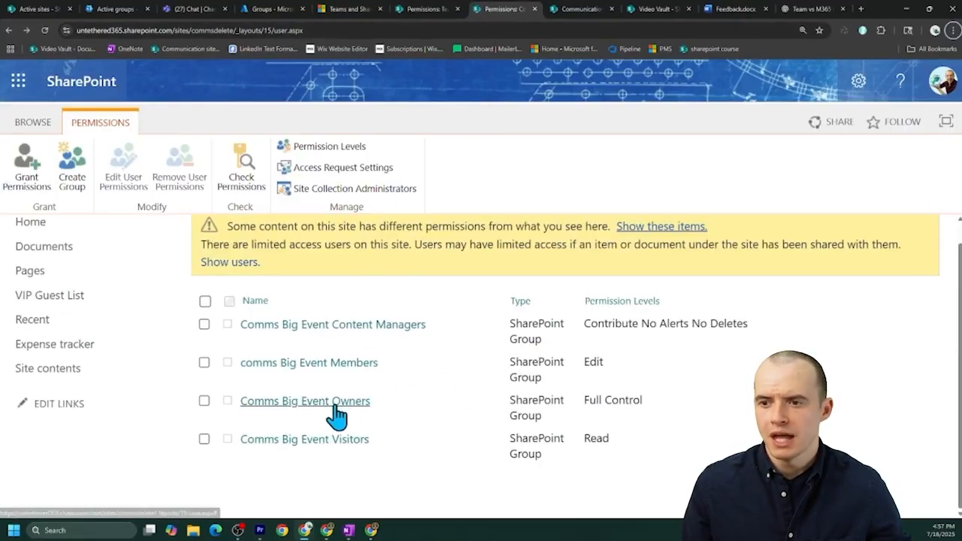
left_click(297, 404)
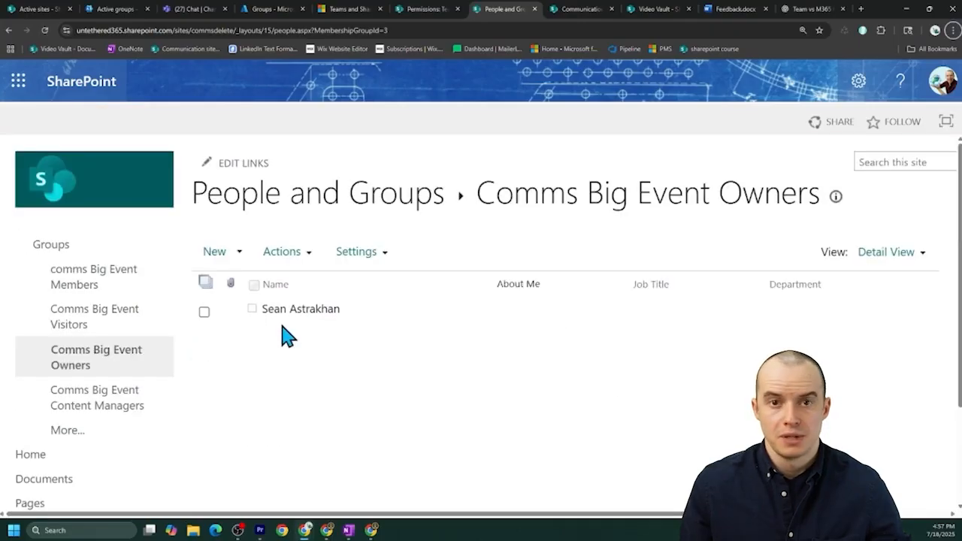
left_click(410, 9)
left_click(371, 310)
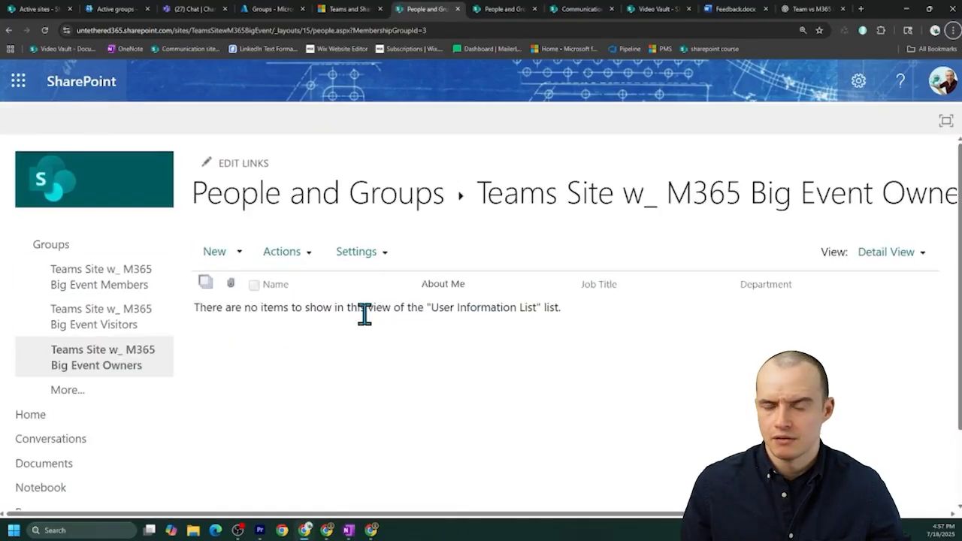
Return to the team site's permissions and view its site collection administrators
left_click(8, 30)
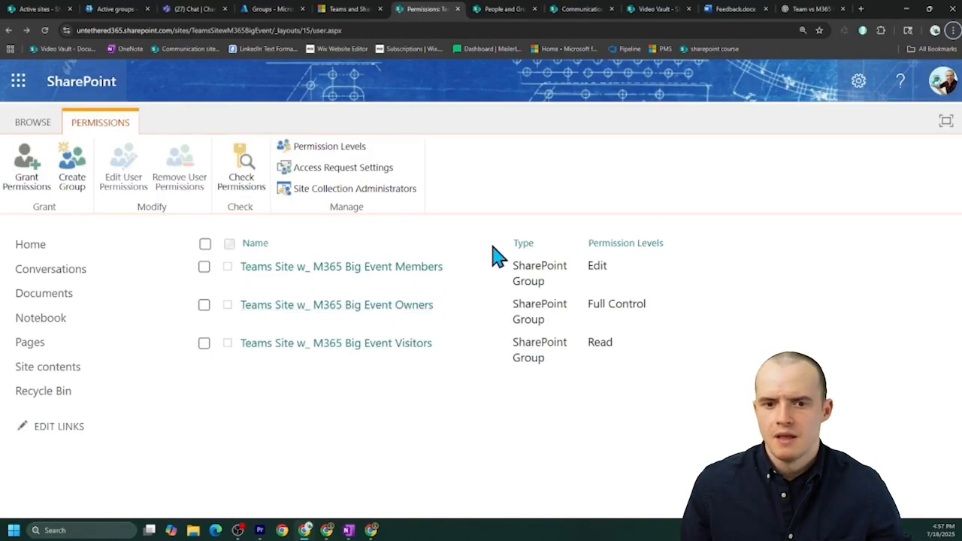
left_click(360, 188)
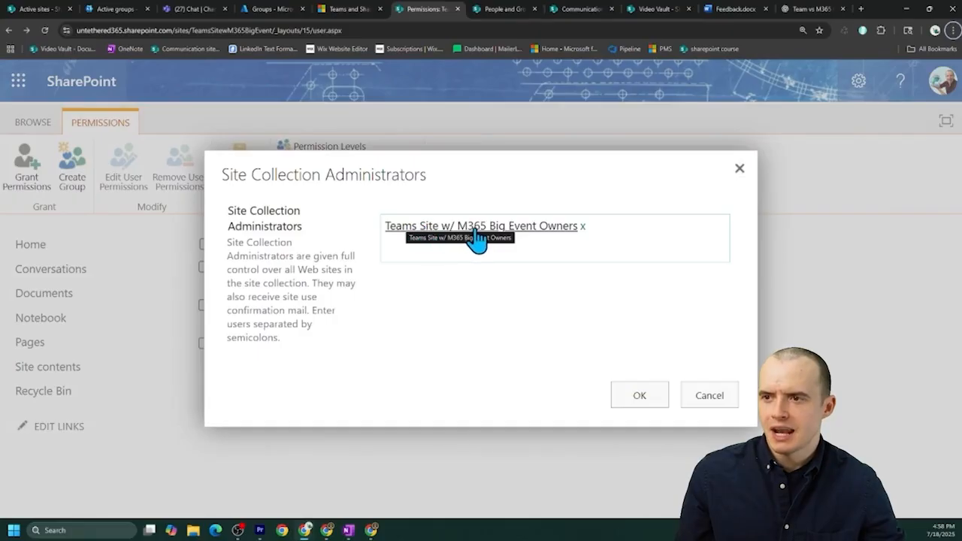
Compare the team site's listed site collection administrator with the membership of Teams Site w/ M365 Big Event in the Microsoft 365 admin center
left_click_drag(529, 244, 587, 108)
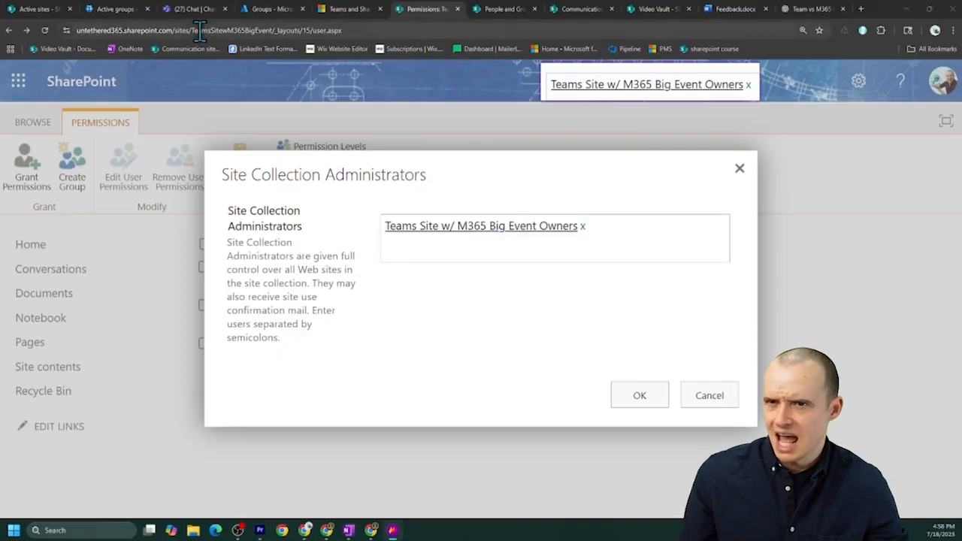
left_click(97, 11)
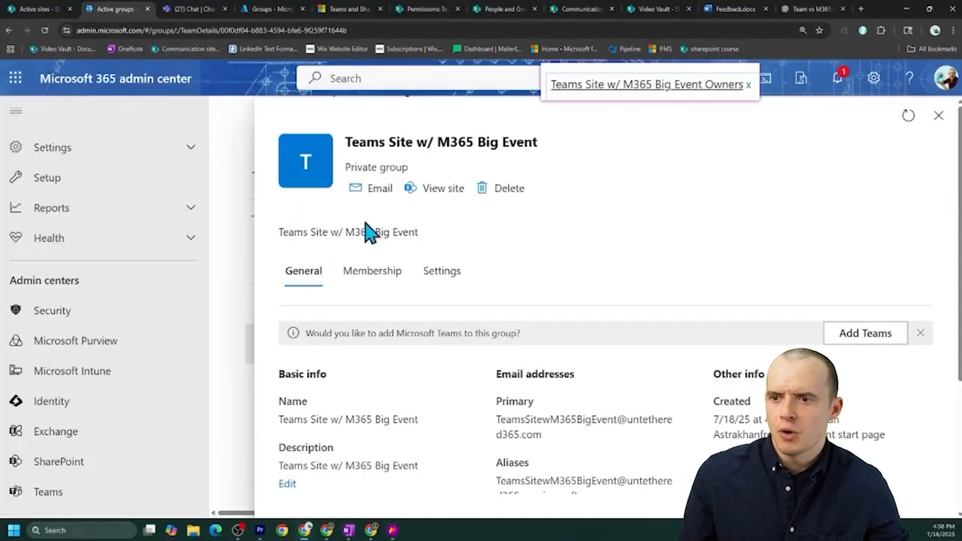
left_click(938, 116)
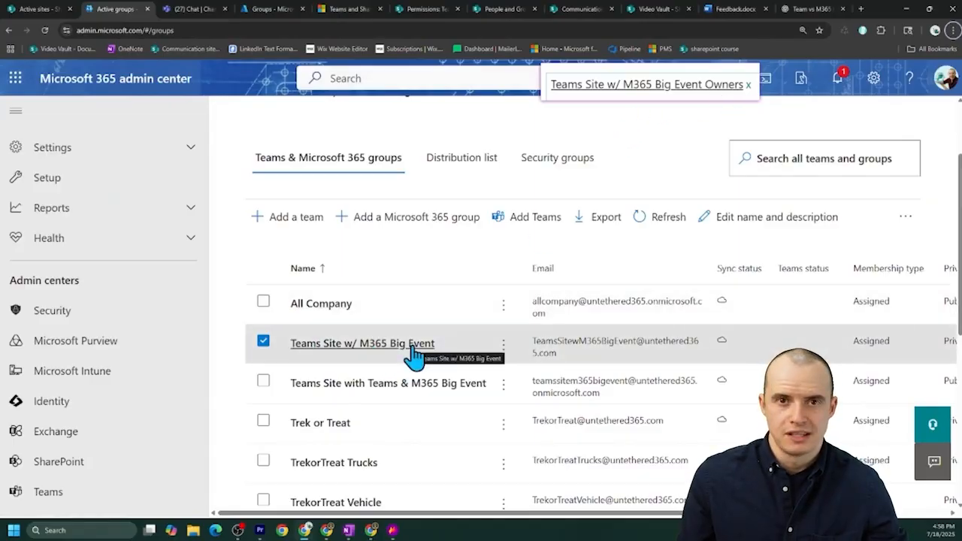
left_click(345, 352)
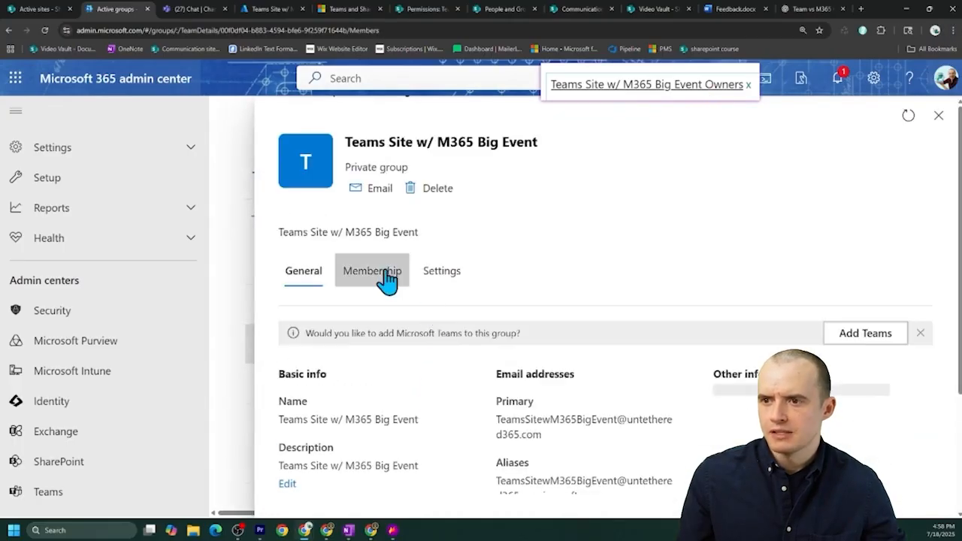
left_click(385, 278)
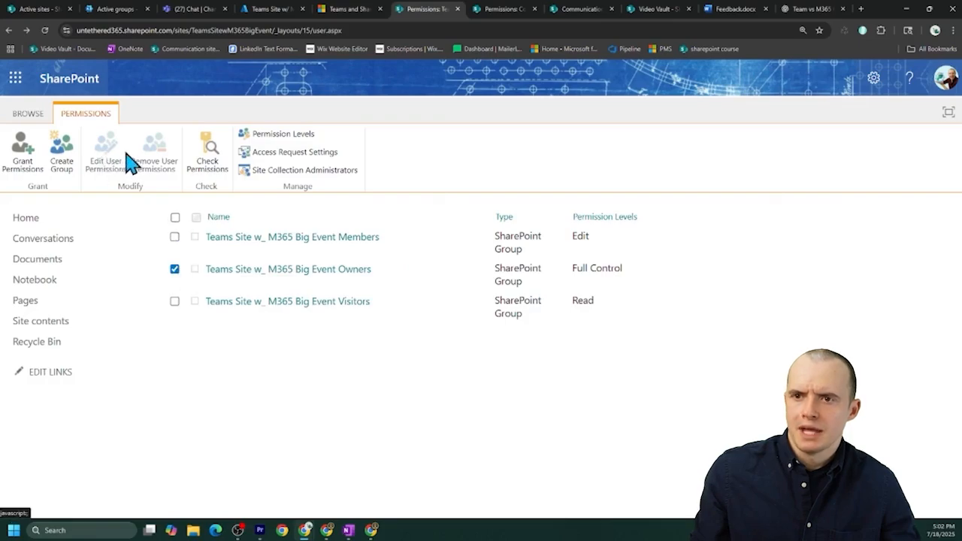
Compare the SharePoint permission groups of the team site and the communication site, then check the team site's site collection administrators
left_click(175, 270)
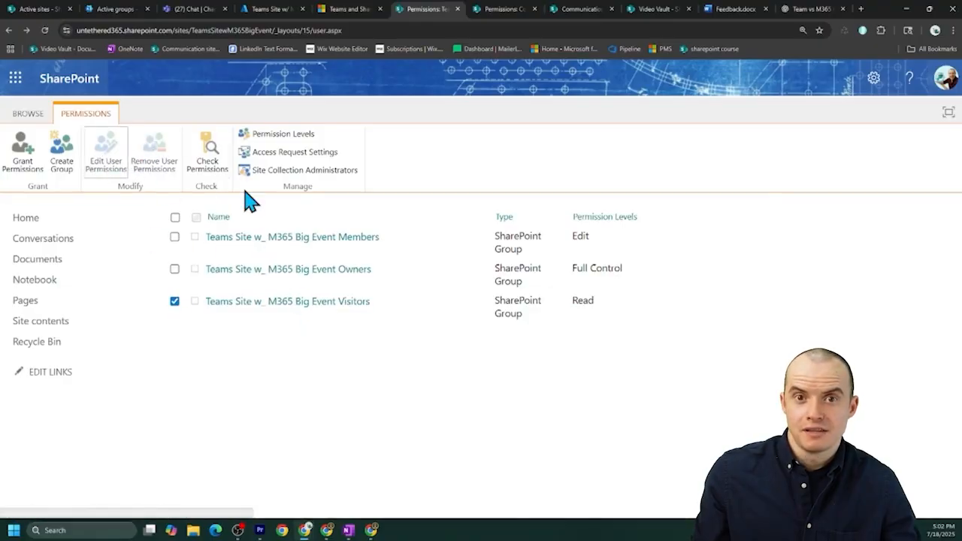
left_click(508, 13)
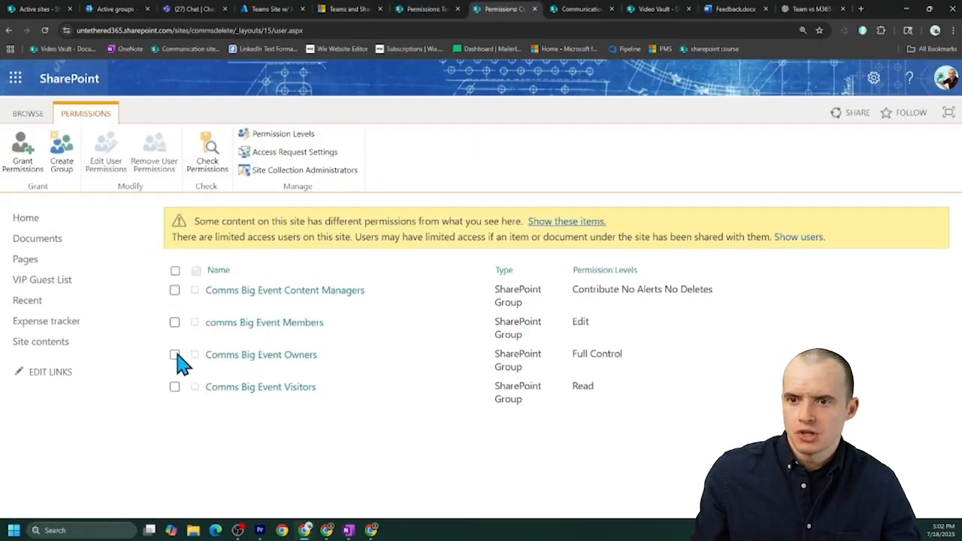
left_click(175, 355)
left_click(175, 323)
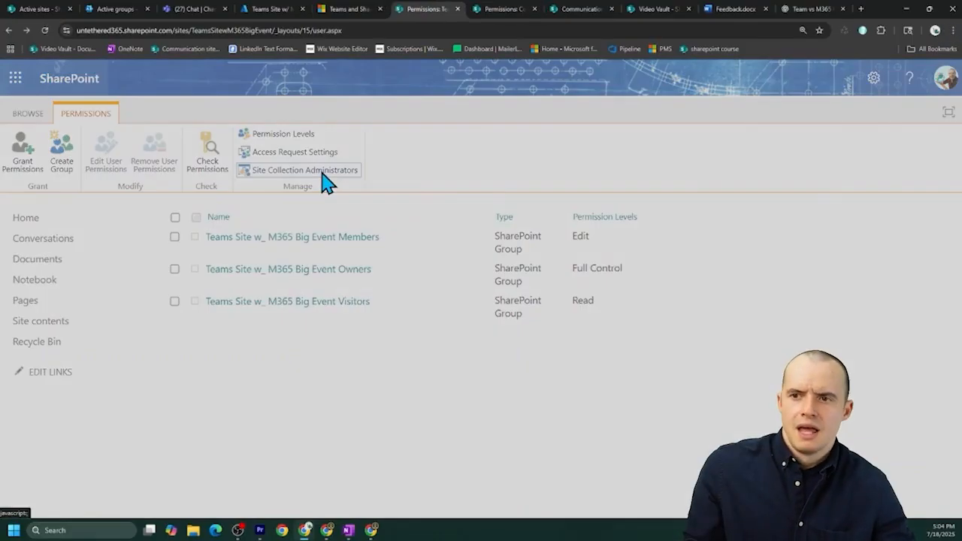
left_click(321, 171)
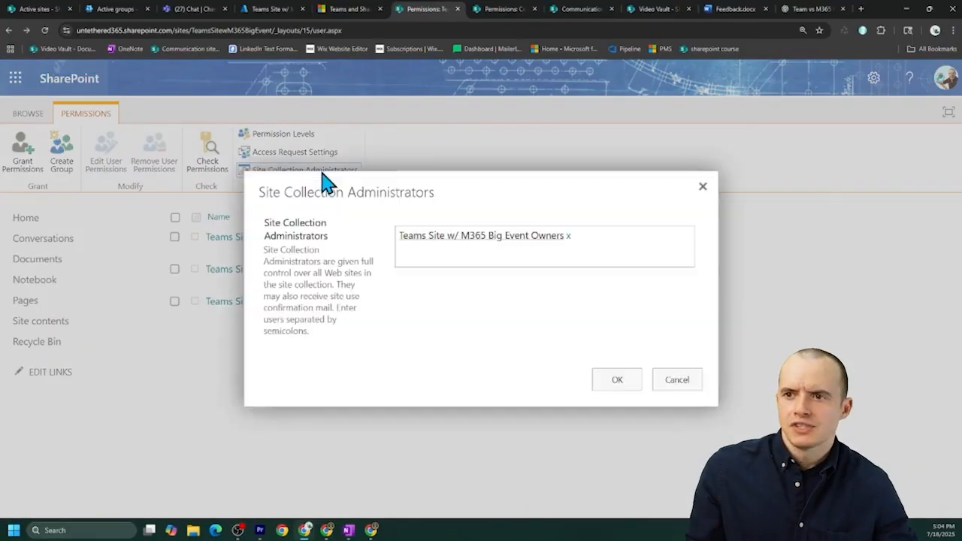
left_click(677, 380)
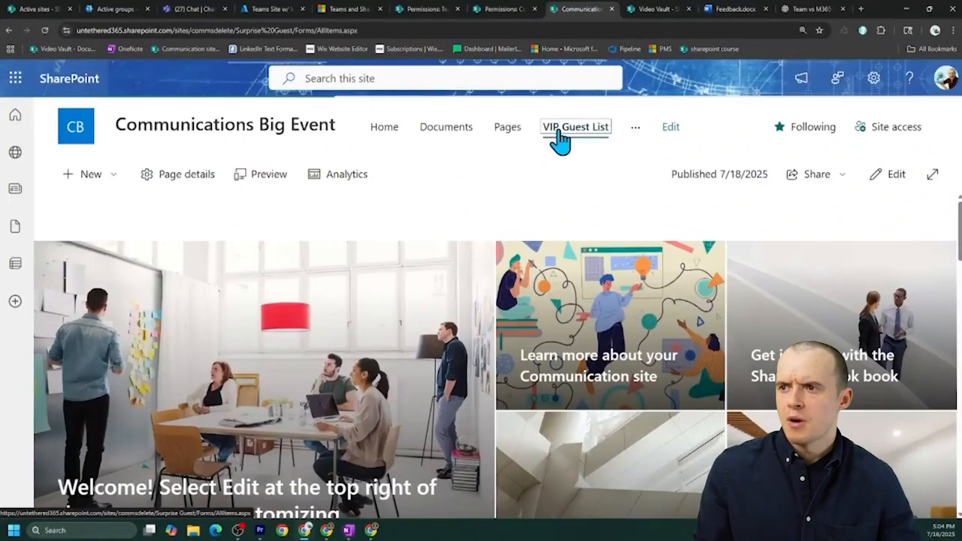
Review the VIP Guest List library of the Communications Big Event site and its permissions
left_click(569, 128)
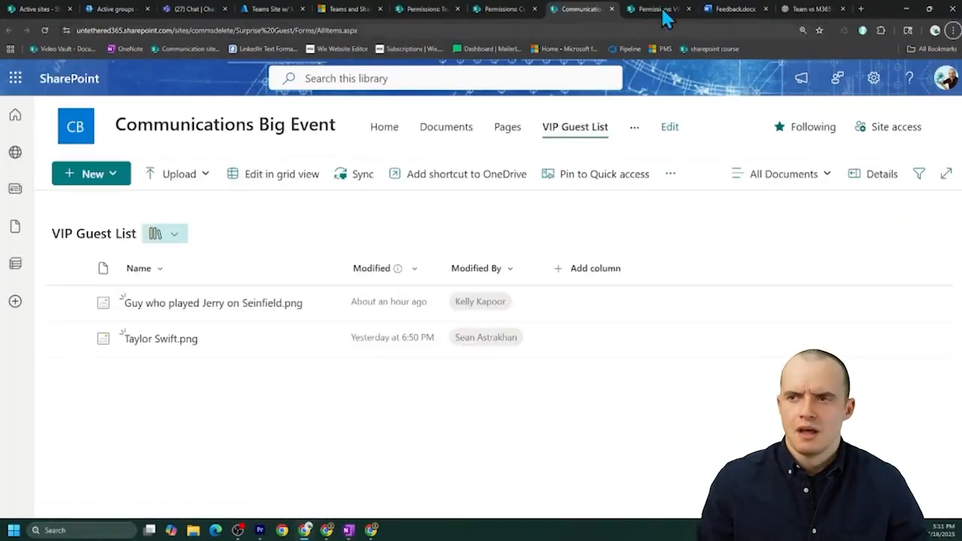
left_click(655, 9)
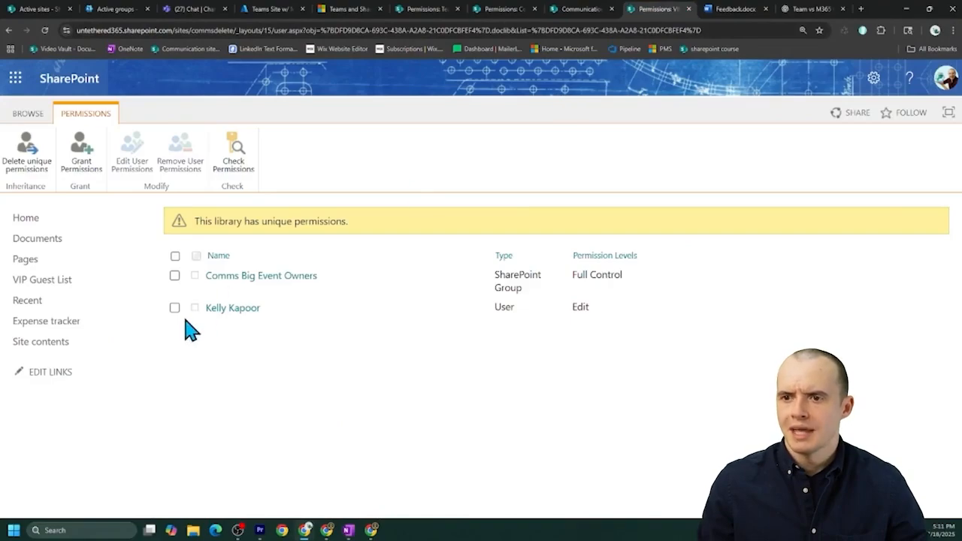
left_click(579, 9)
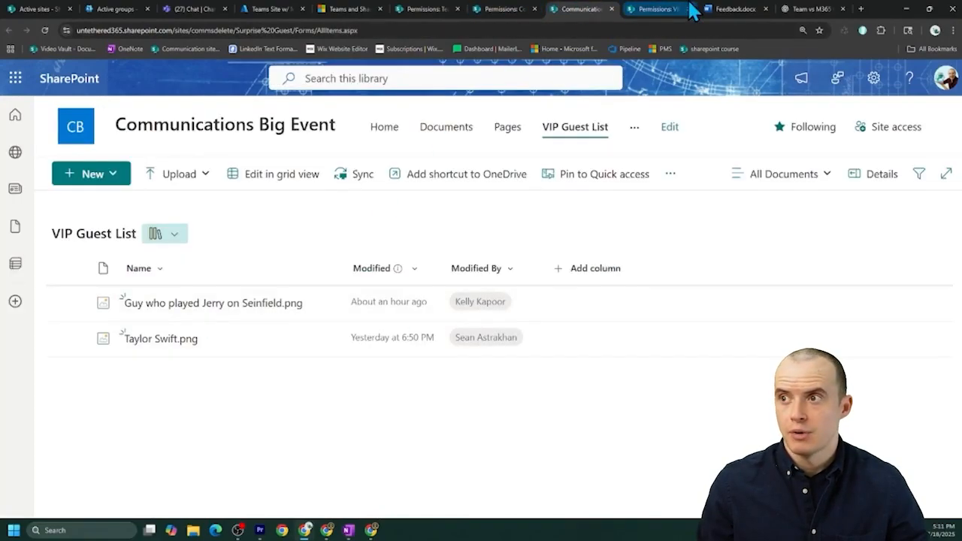
Remove the individual user's direct permissions from the VIP Guest List library and add that user to the Comms Big Event Owners group
left_click(654, 9)
left_click(175, 308)
left_click(179, 164)
key("Return")
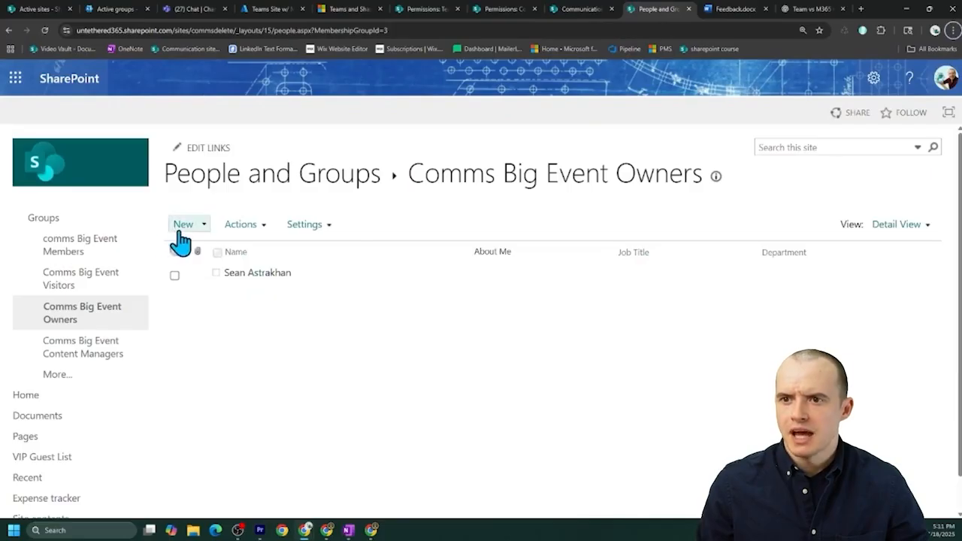
left_click(182, 229)
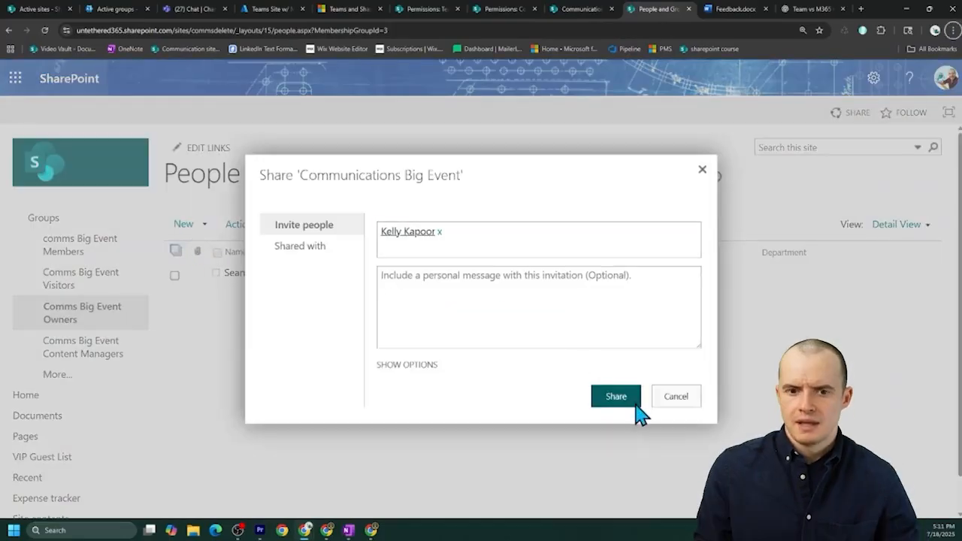
left_click(618, 405)
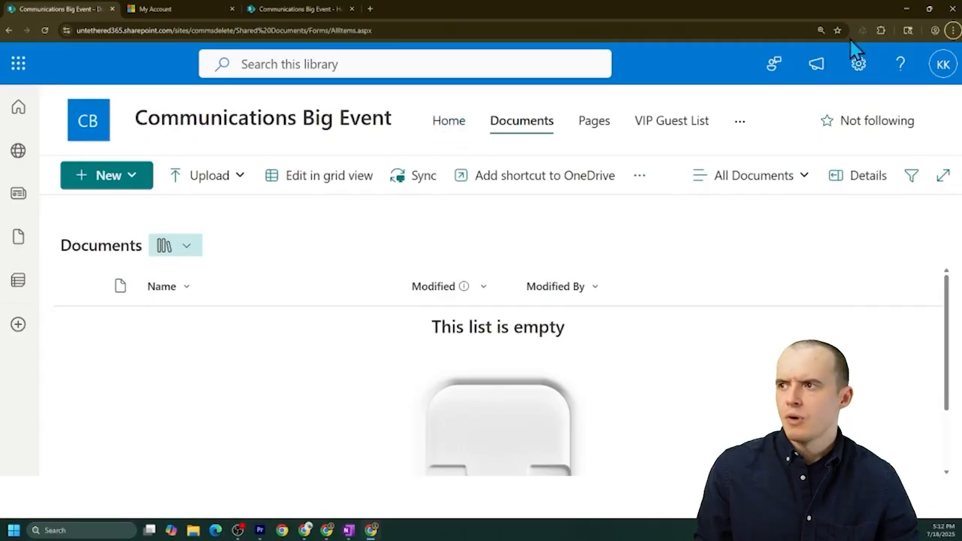
In the added owner's browser session, open the VIP Guest List library from the Communications Big Event home page
left_click(863, 30)
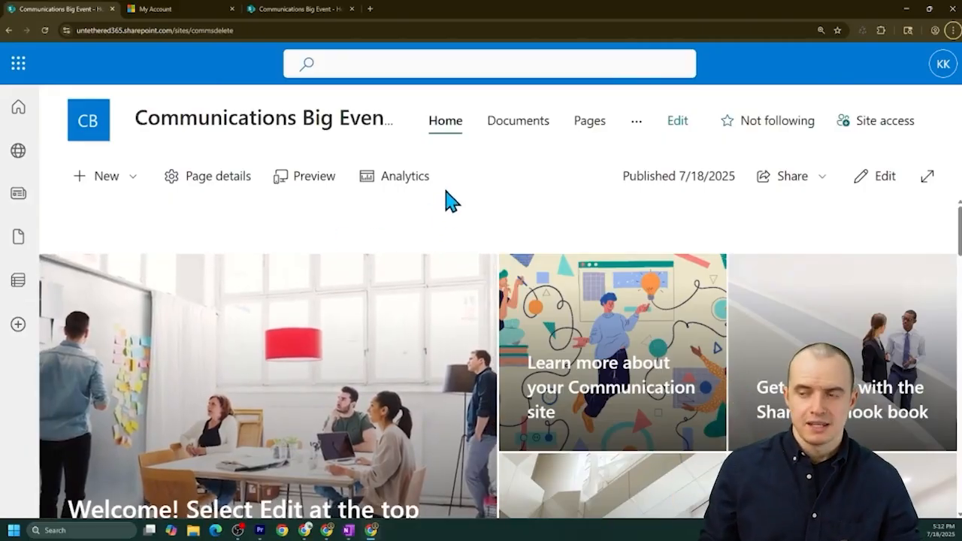
left_click(635, 126)
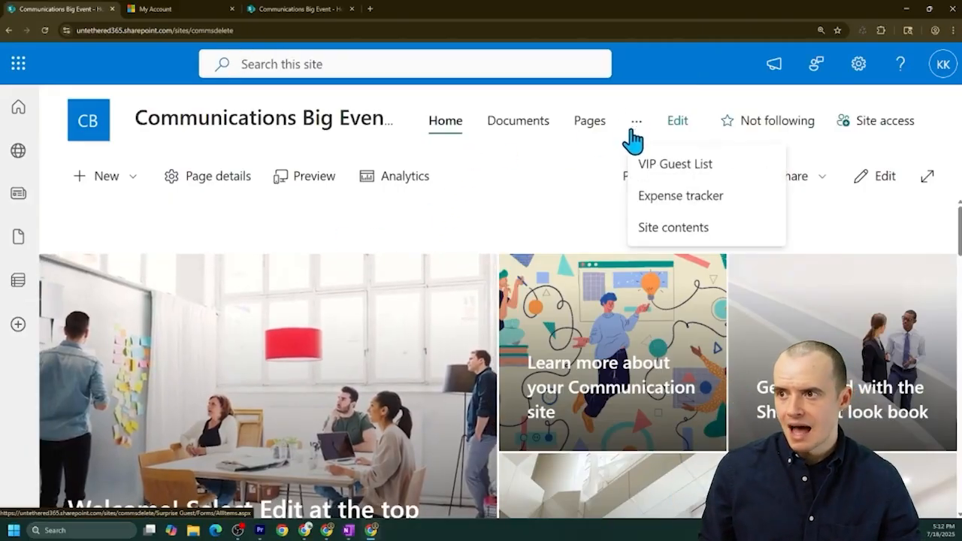
left_click(654, 178)
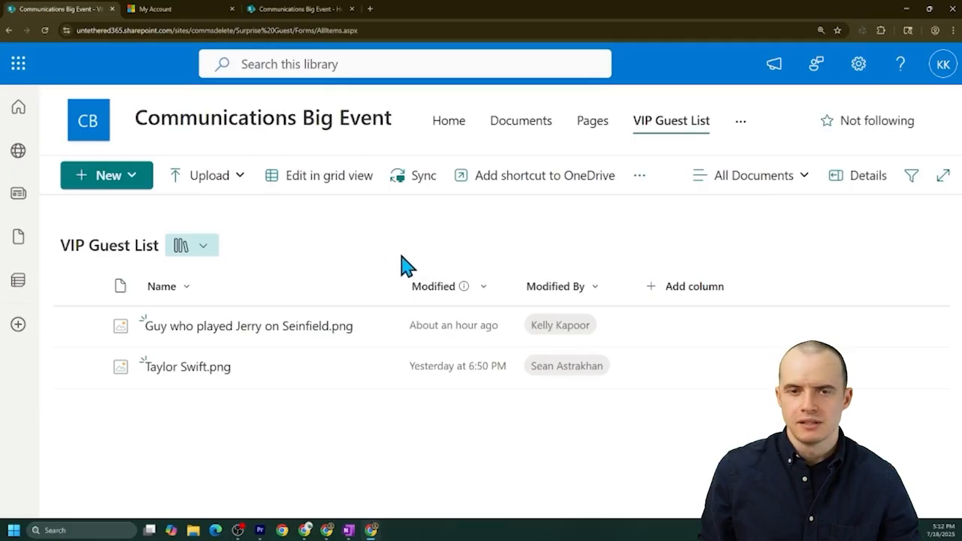
Remove the Comms Big Event Owners group's permissions from the VIP Guest List library
left_click(328, 531)
left_click(175, 275)
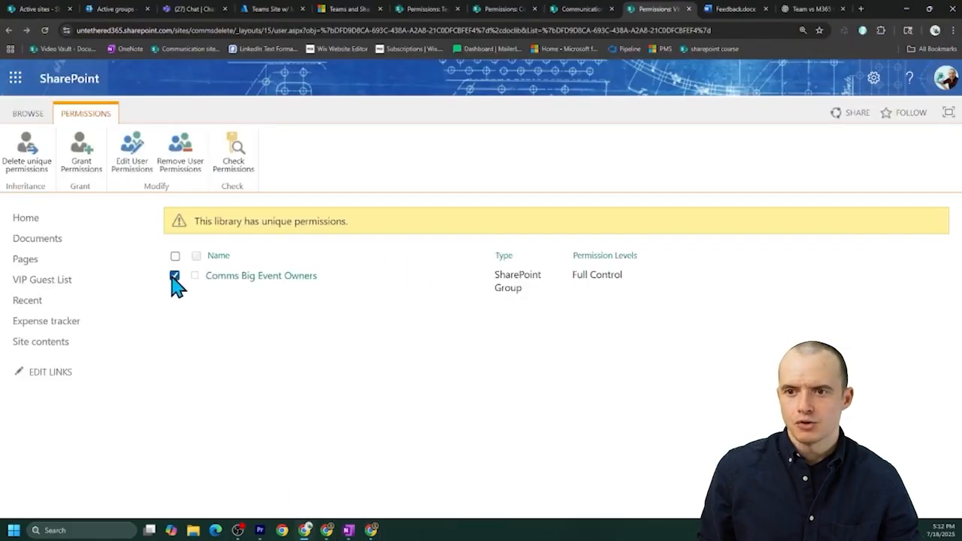
left_click(180, 181)
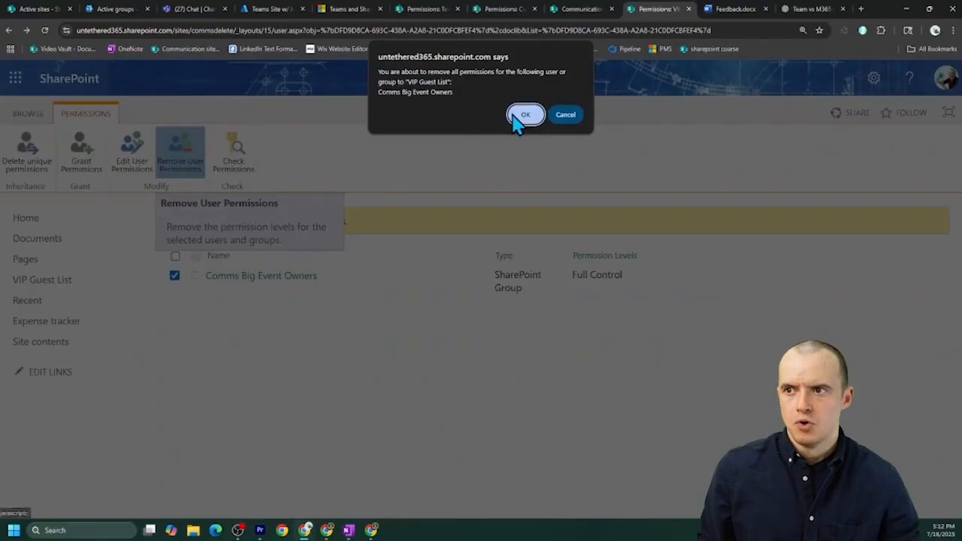
left_click(524, 115)
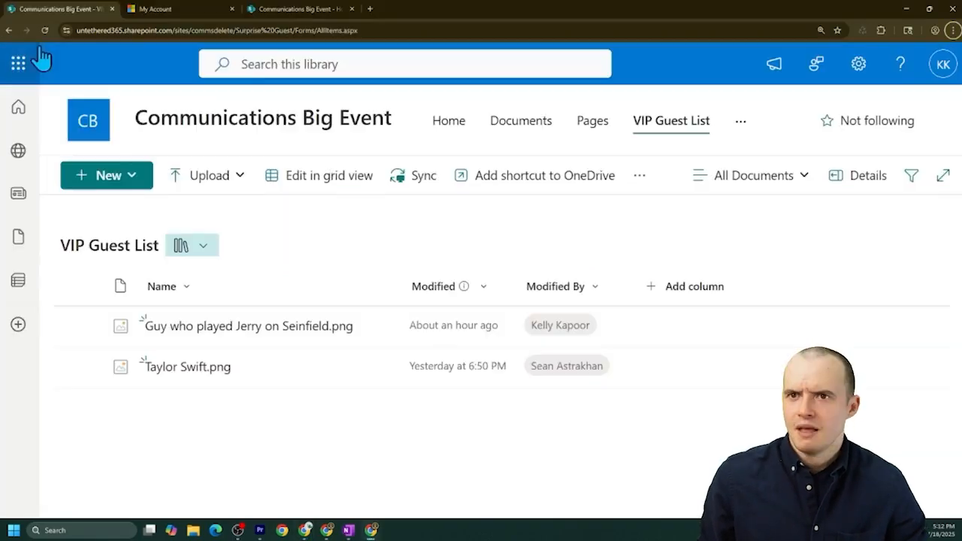
As the added owner, reload the VIP Guest List library and check the Communications Big Event home page navigation for it
left_click(44, 31)
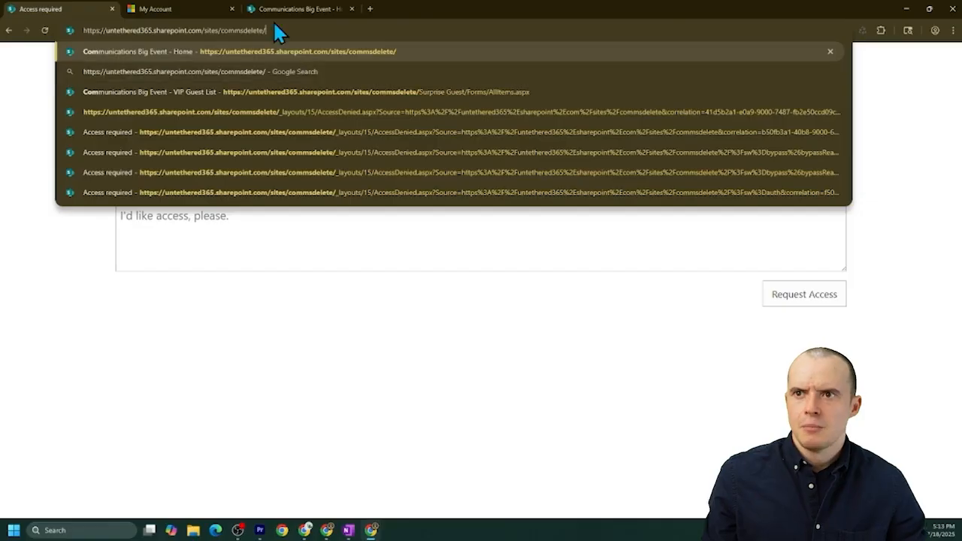
key("Return")
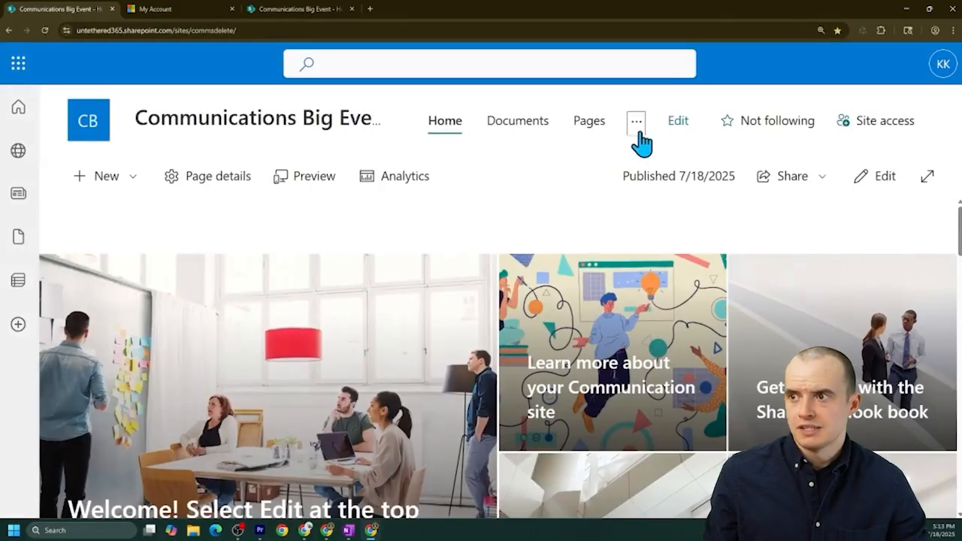
left_click(636, 122)
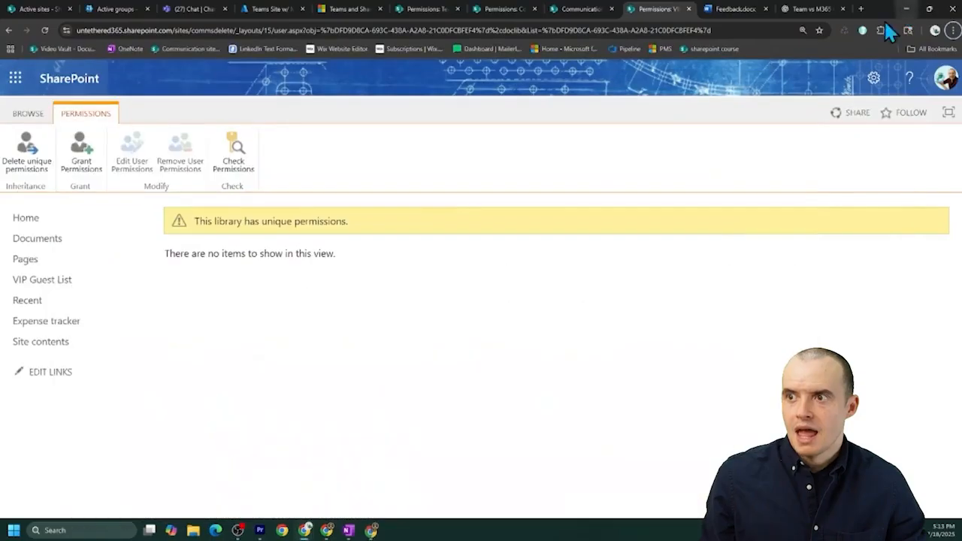
As the administrator, check access to the VIP Guest List library and review the communication site's permission groups and site collection administrators
left_click(582, 9)
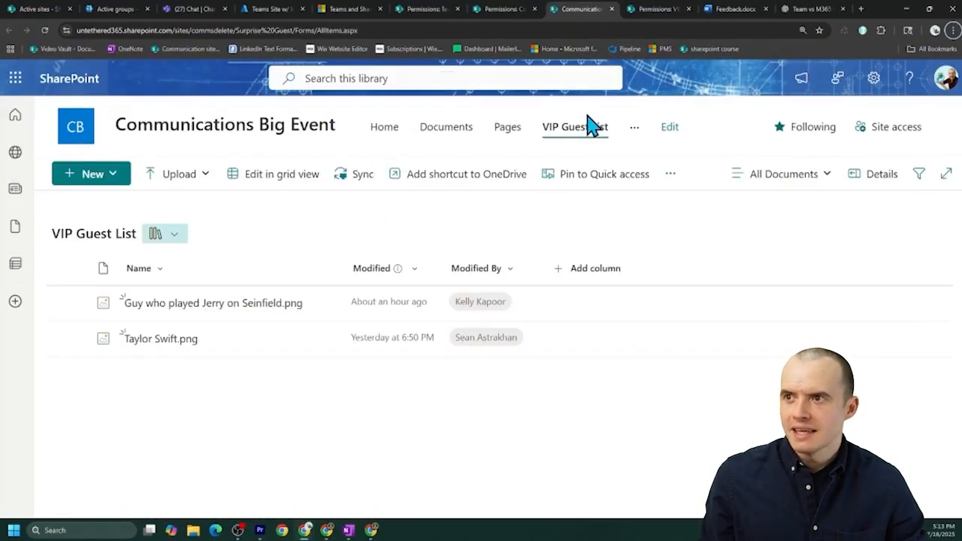
left_click(498, 11)
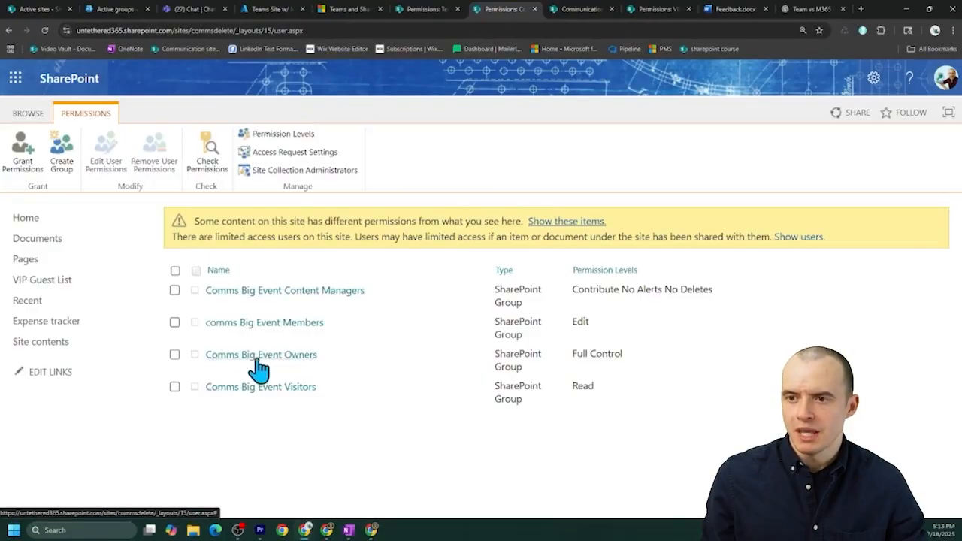
left_click(587, 10)
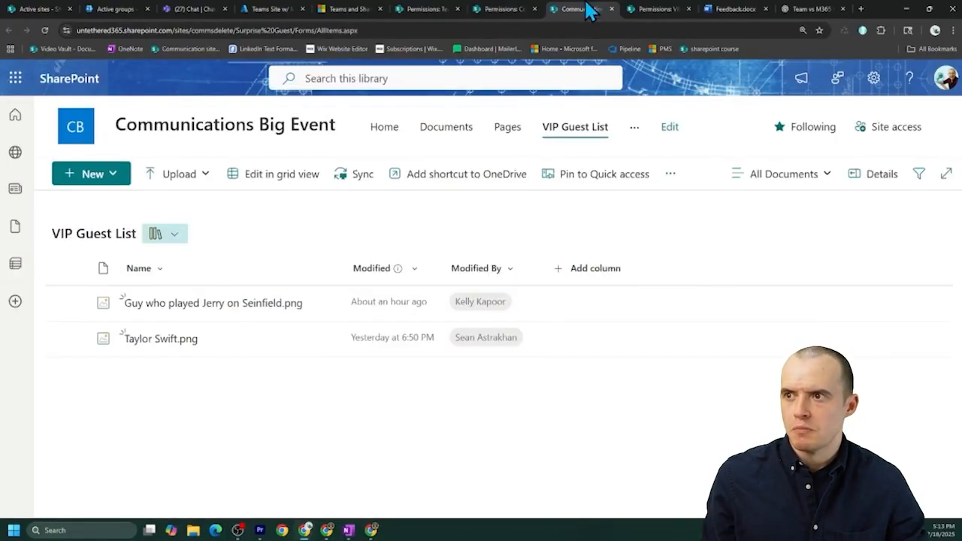
left_click(507, 9)
left_click(262, 171)
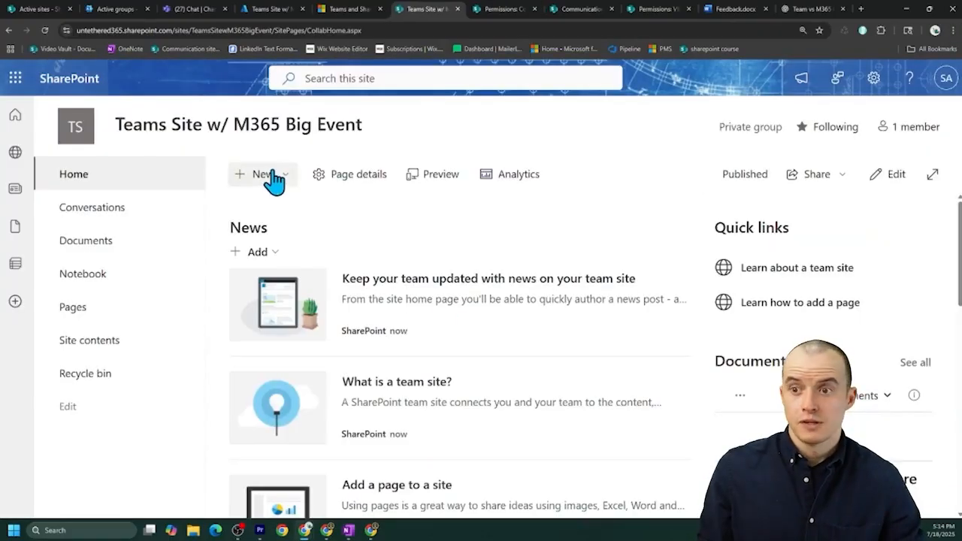
Create a document library named VIP Guests on the Teams Site w/ M365 Big Event site
left_click(274, 178)
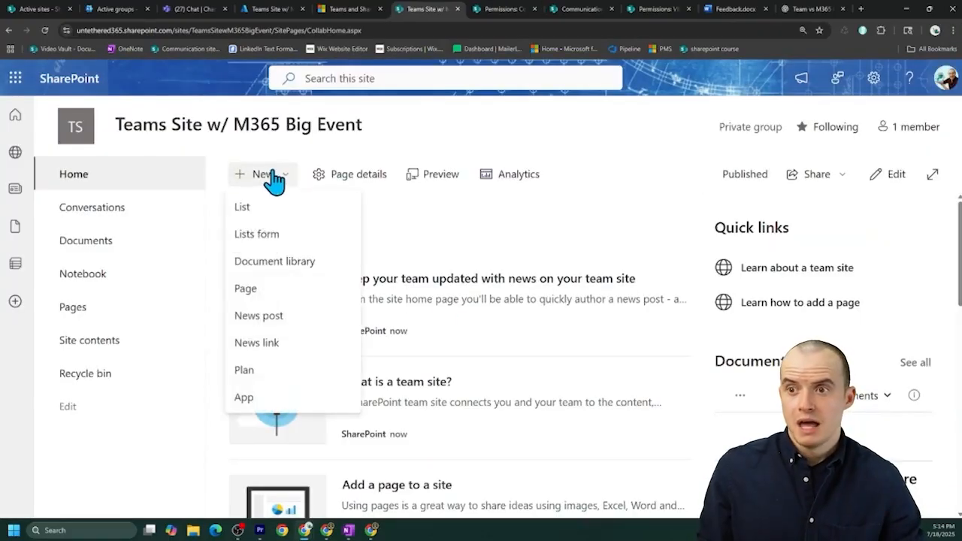
left_click(273, 262)
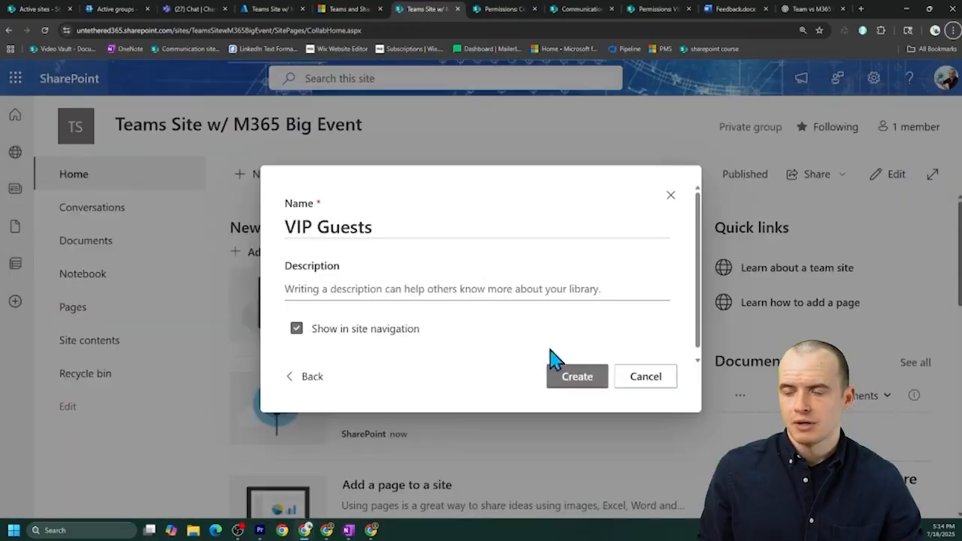
left_click(566, 382)
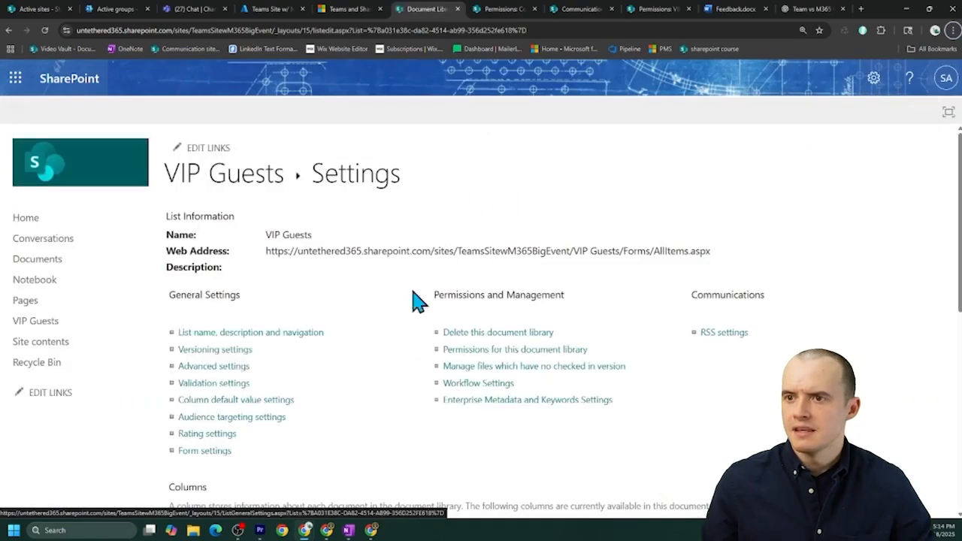
Open the permissions of the VIP Guests library and stop inheriting permissions from the parent site
left_click(456, 351)
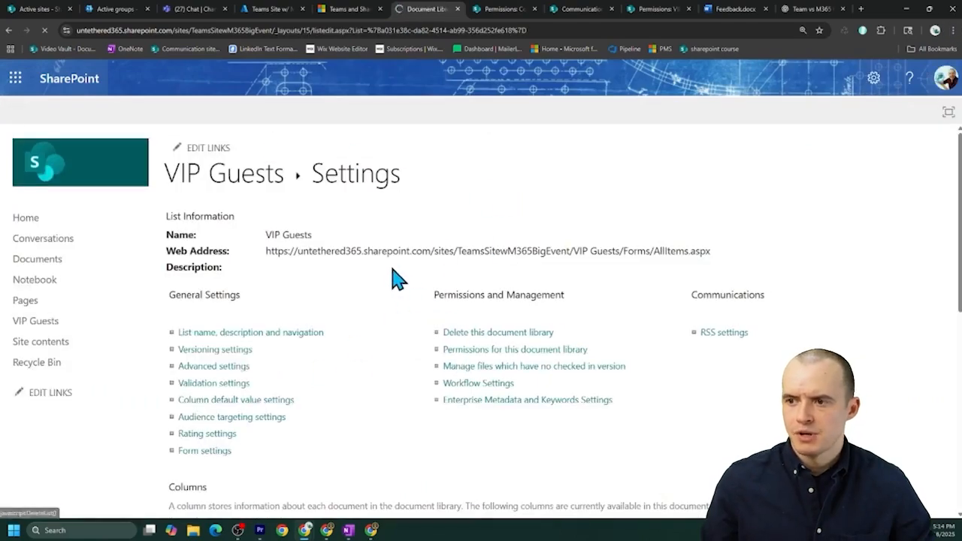
left_click(82, 164)
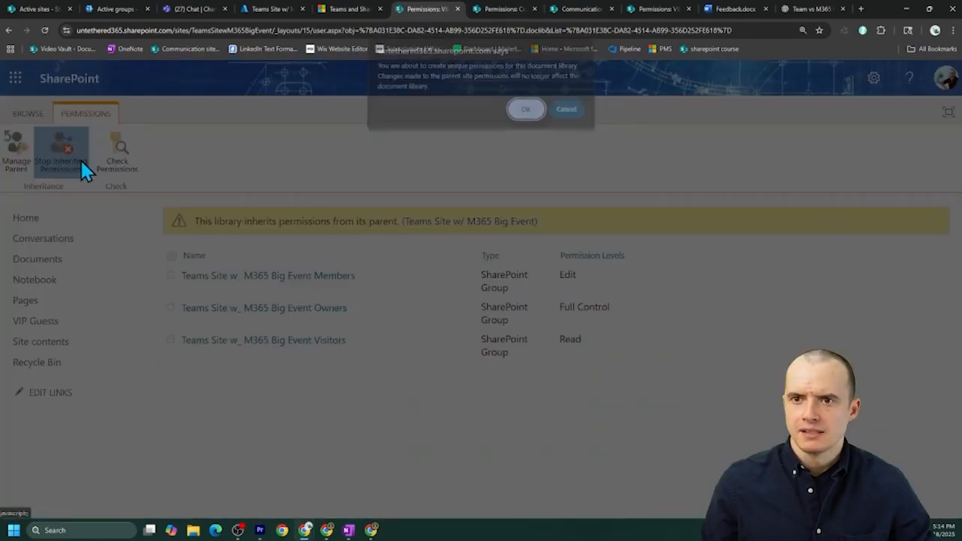
left_click(526, 113)
Remove the permissions of all SharePoint groups from the VIP Guests library
left_click(175, 256)
left_click(180, 159)
left_click(527, 104)
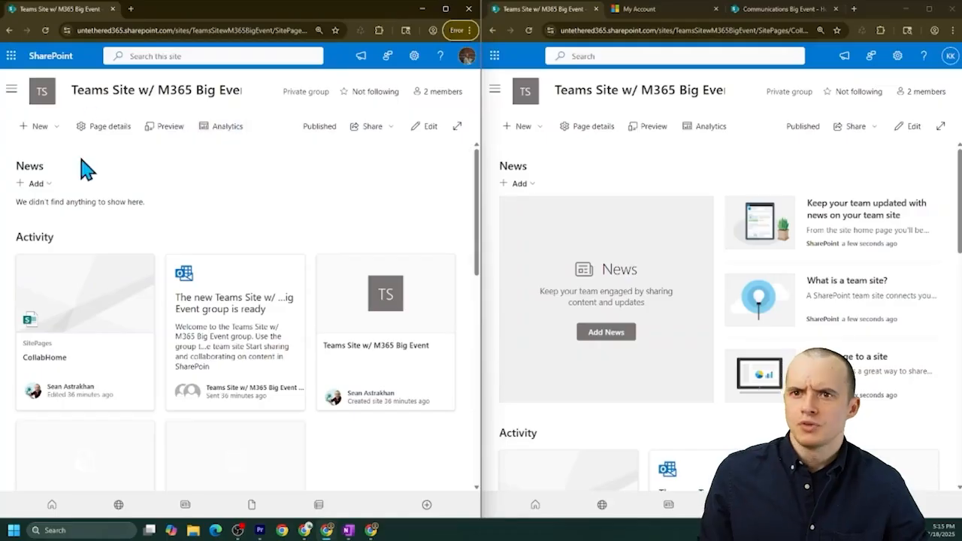
Check in both user sessions whether the VIP Guests library is listed in the Teams Site w/ M365 Big Event navigation
left_click(12, 89)
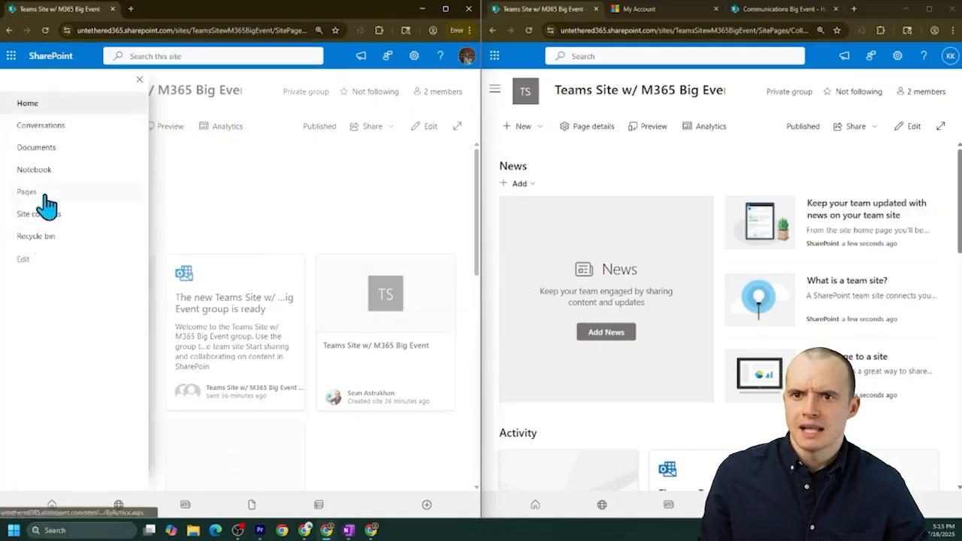
left_click(495, 92)
left_click(495, 91)
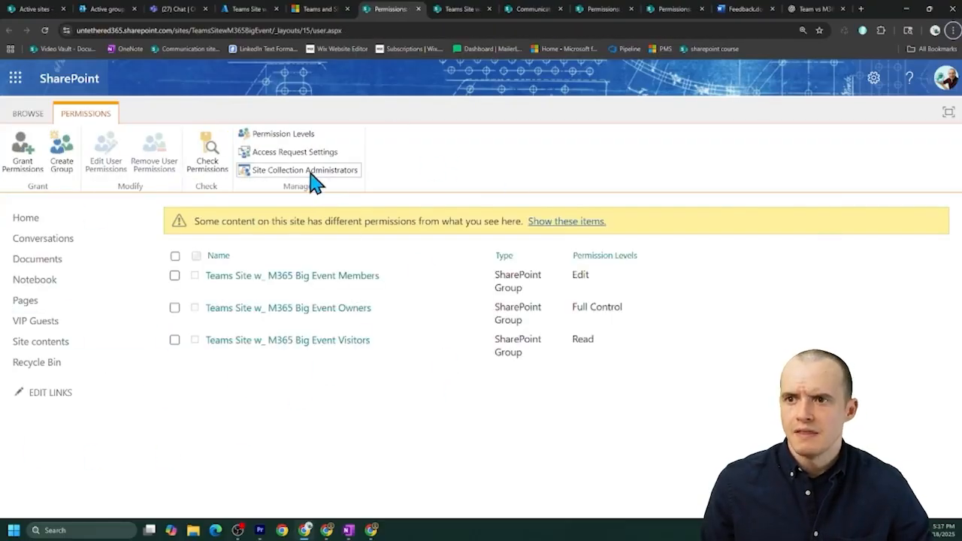
Review the team site's site collection administrators and the membership of the Teams Site w/ M365 Big Event group in the Microsoft 365 admin center
left_click(316, 171)
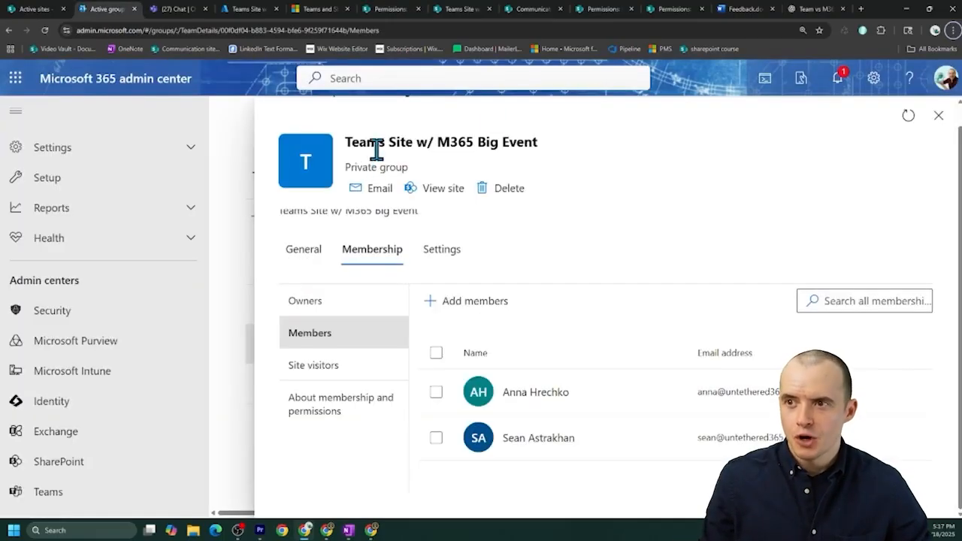
left_click_drag(346, 142, 441, 189)
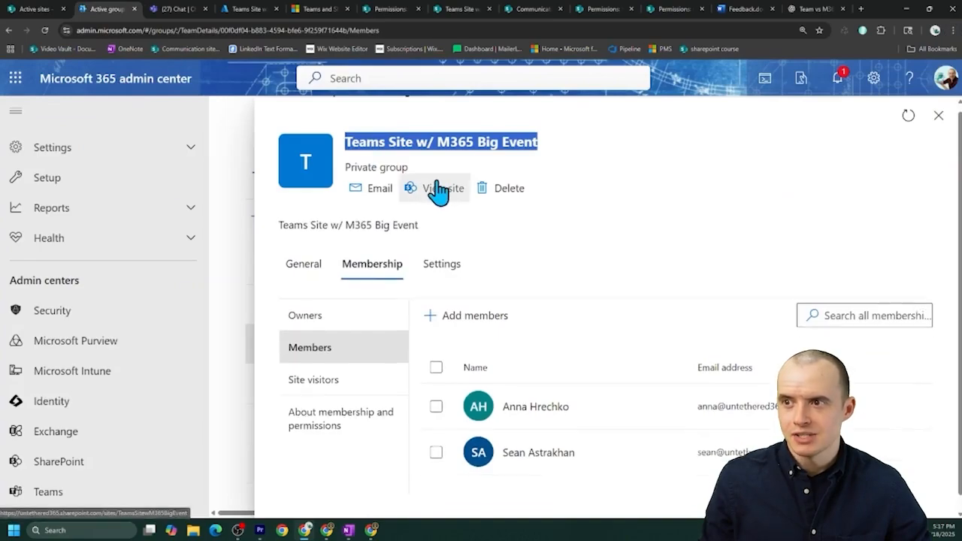
left_click(340, 330)
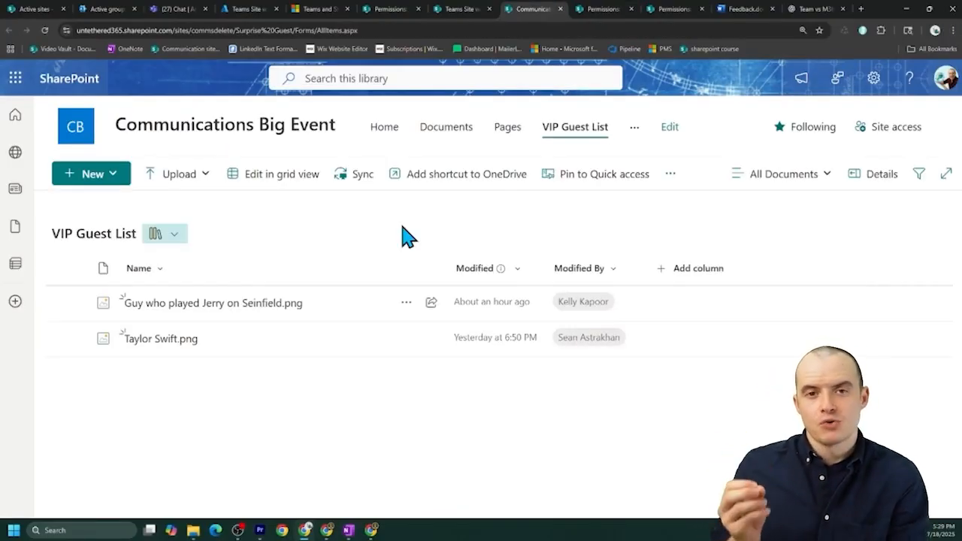
left_click(74, 305)
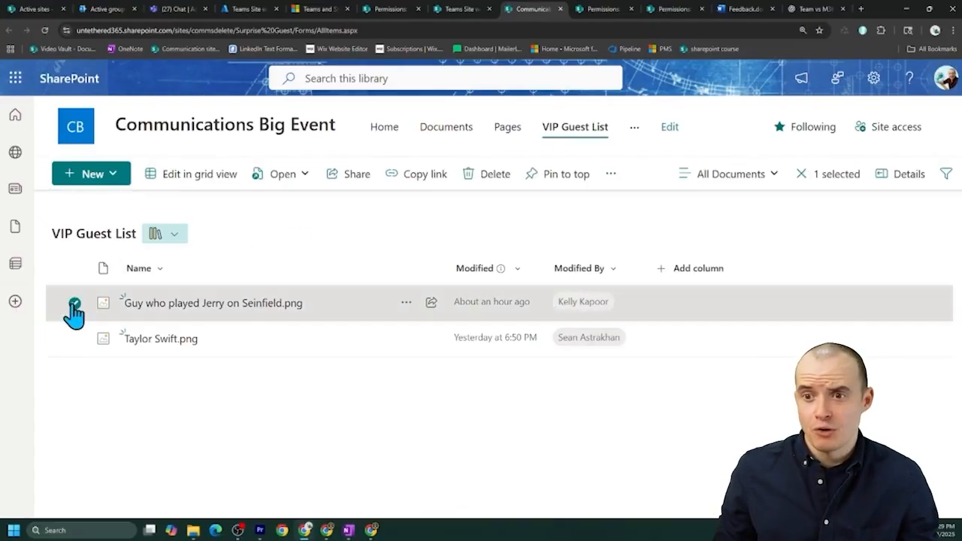
left_click(74, 305)
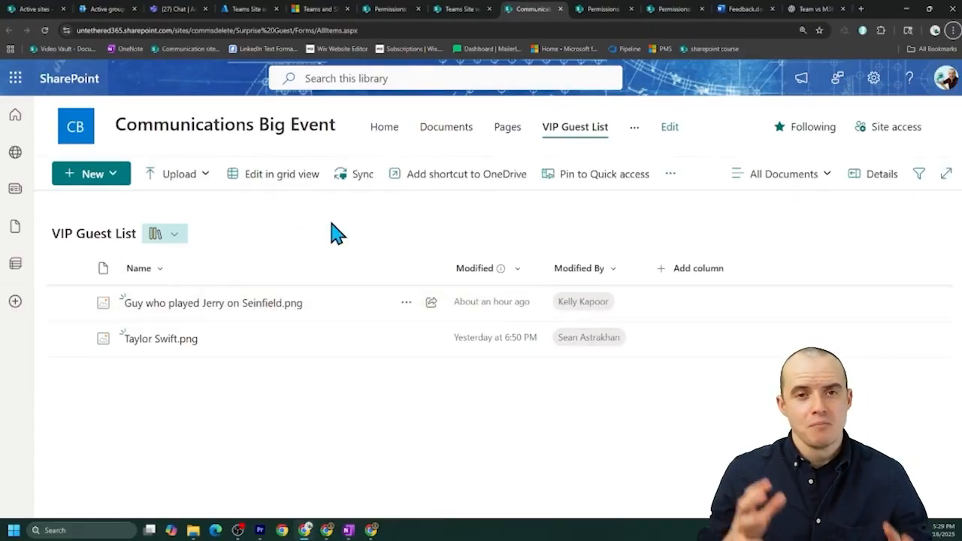